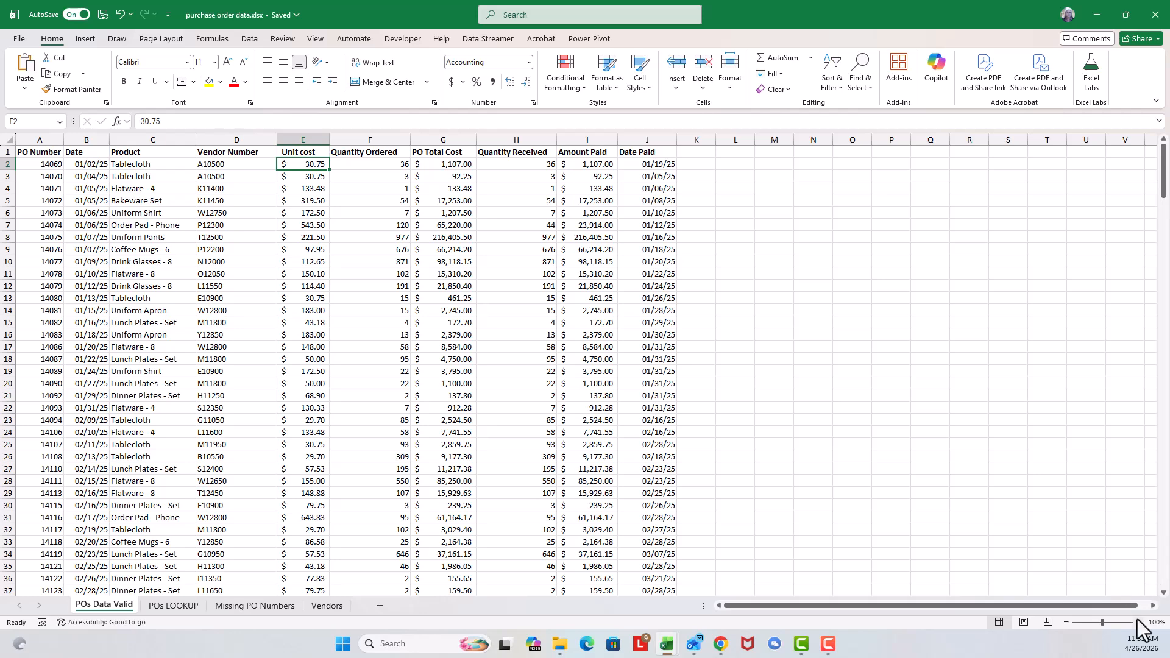
# Step: Examine the PO Number column on the POs Data Valid sheet for gaps in the numbering
pyautogui.click(1139, 622)
pyautogui.click(1138, 622)
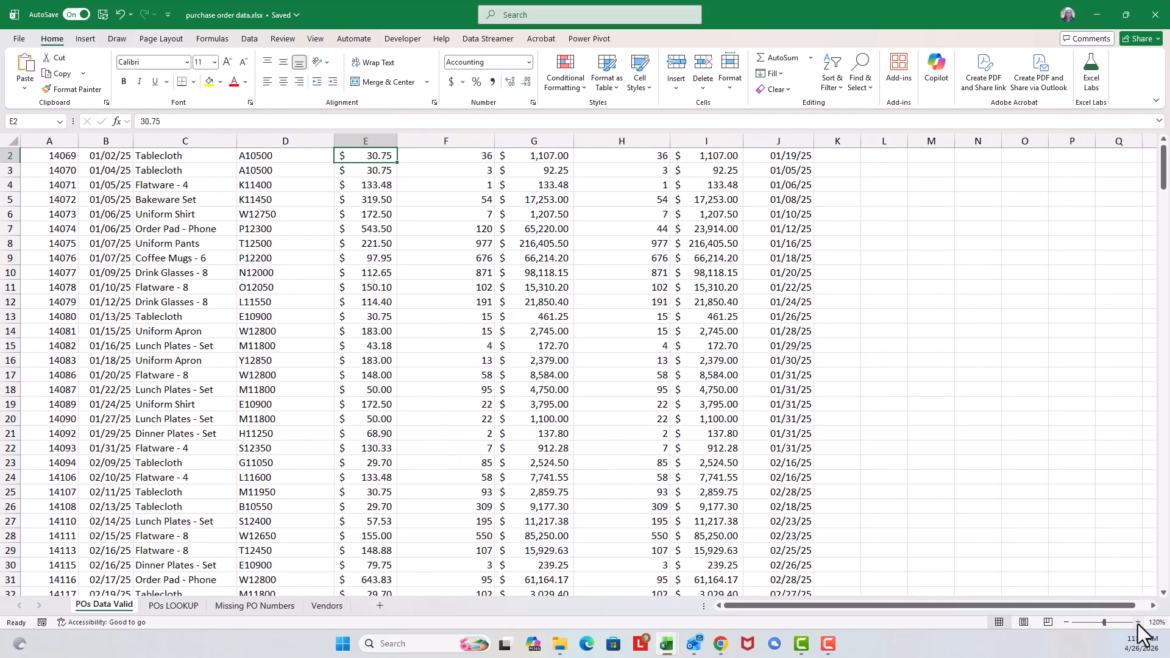
pyautogui.scroll(1, 488, 498)
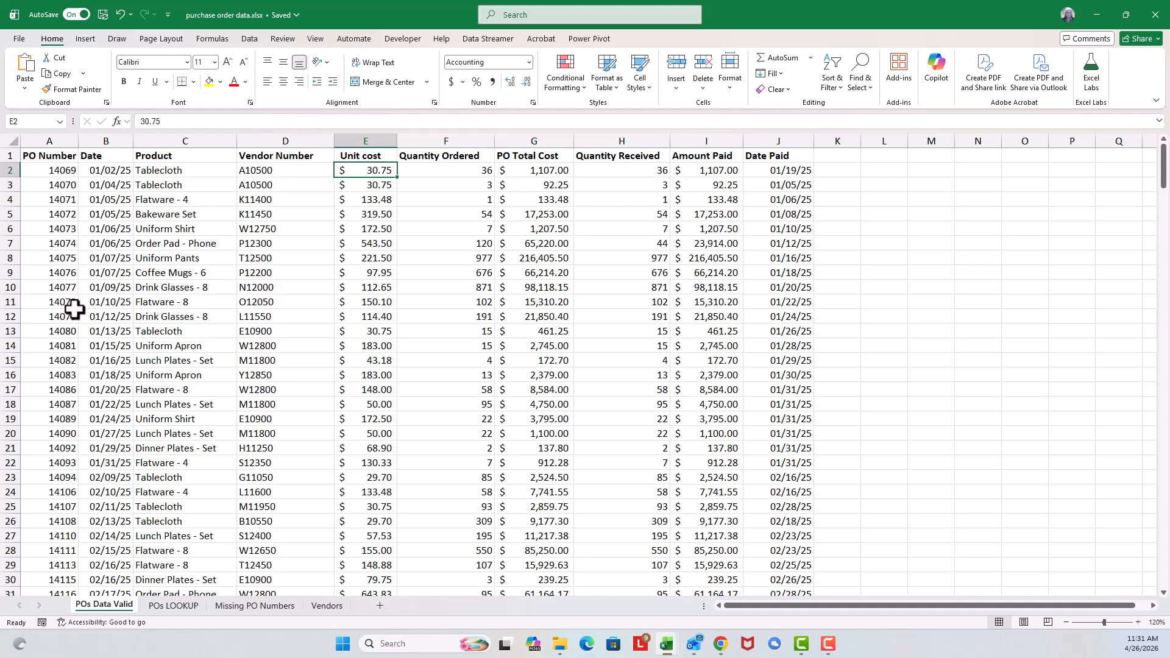
pyautogui.click(57, 406)
pyautogui.moveTo(58, 407); pyautogui.dragTo(57, 418)
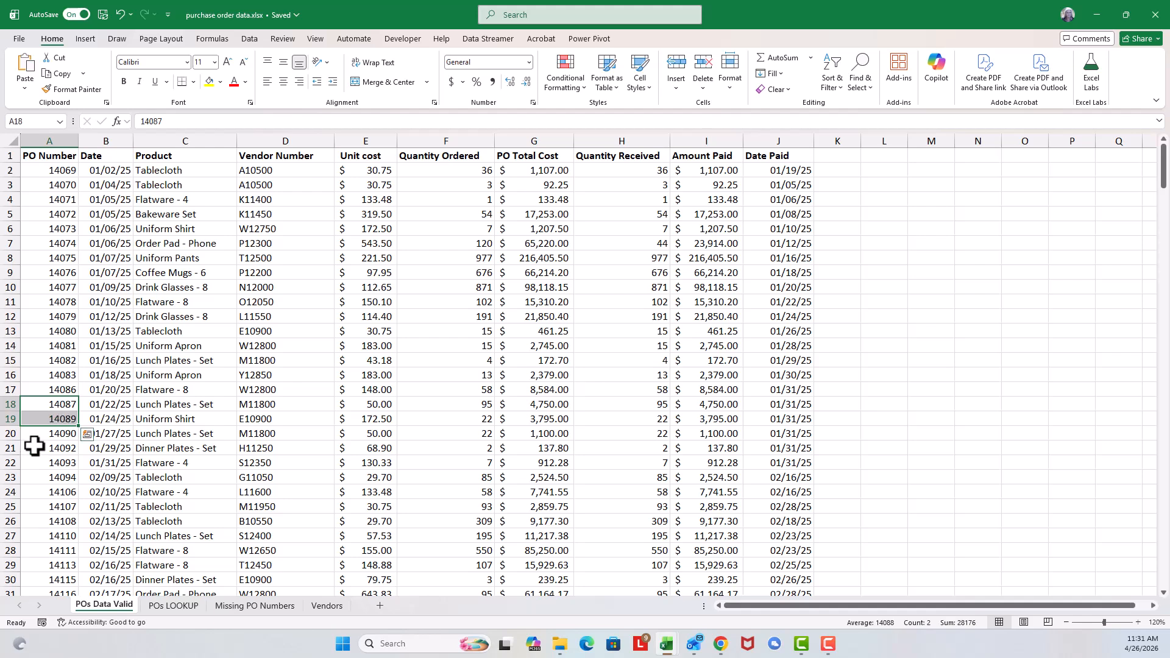
pyautogui.click(50, 479)
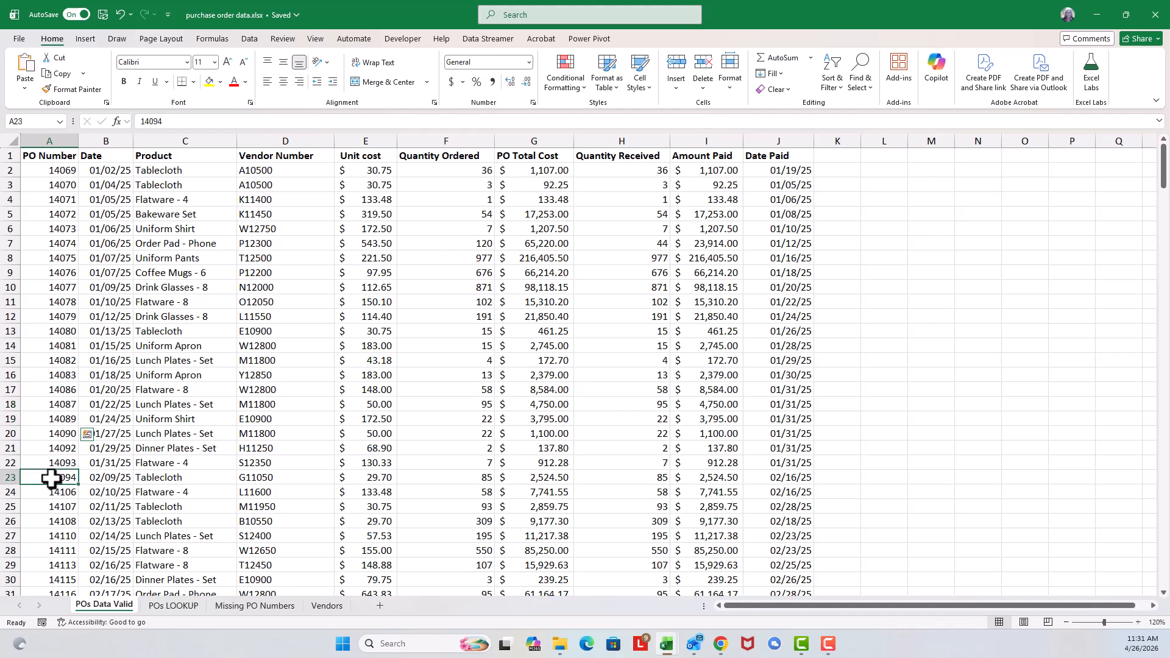
pyautogui.moveTo(42, 477); pyautogui.dragTo(44, 492)
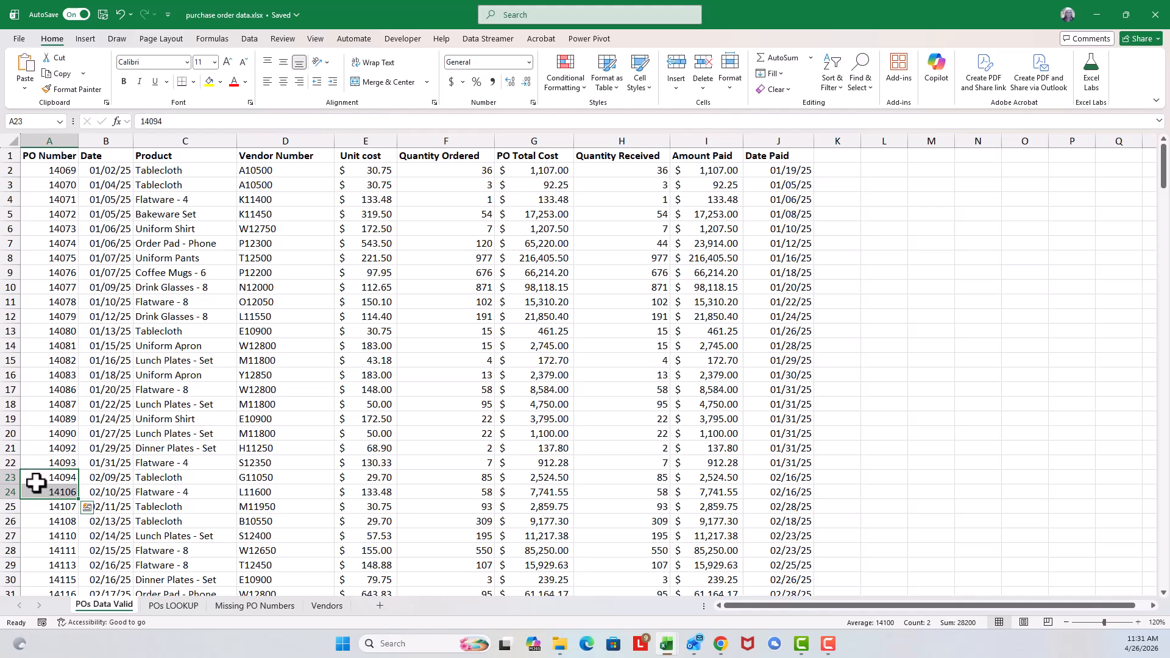
pyautogui.click(56, 173)
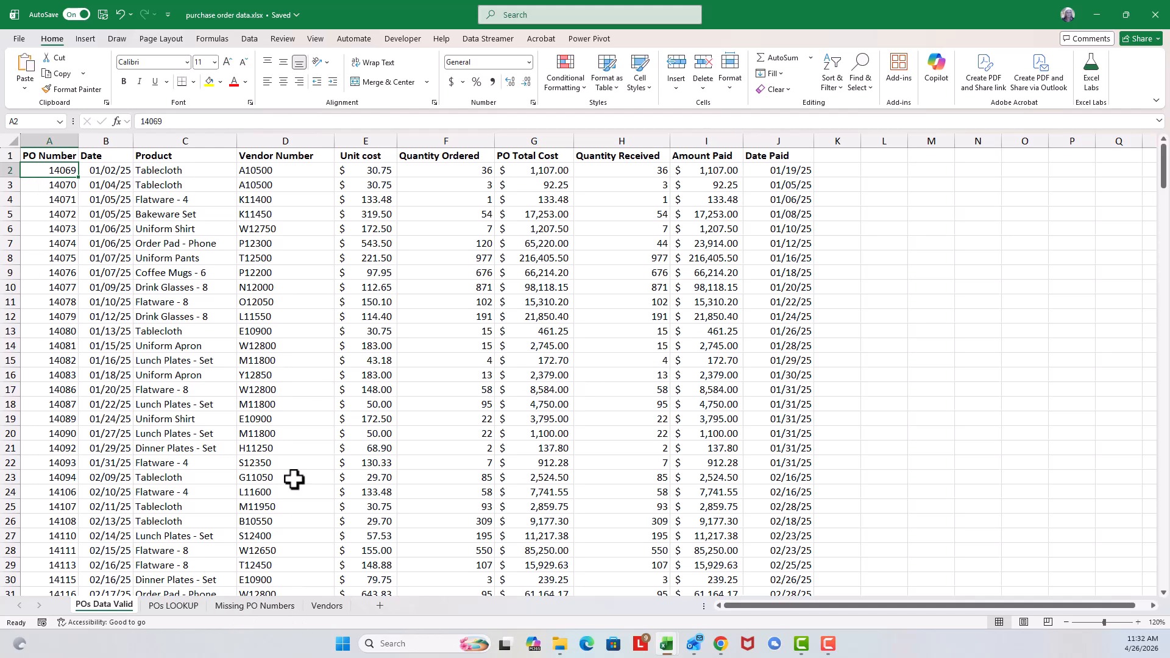
# Step: Open the Missing PO Numbers sheet and review its empty Sequence and LOOKUP columns
pyautogui.click(260, 607)
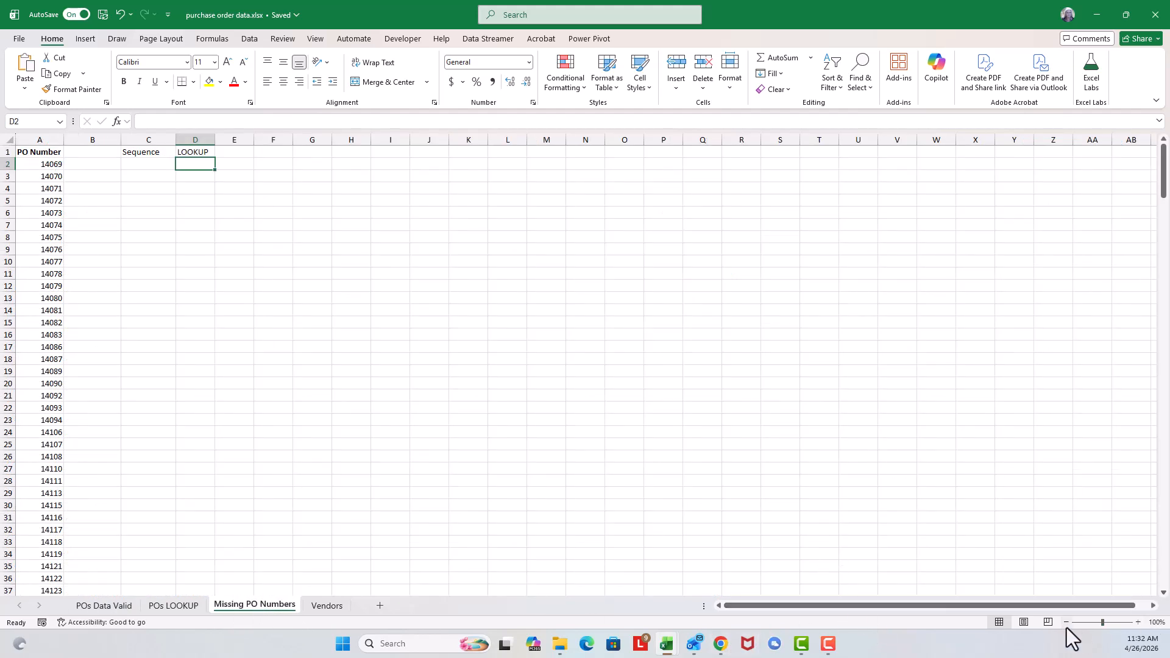
pyautogui.click(1137, 622)
pyautogui.click(1138, 622)
pyautogui.click(1137, 622)
pyautogui.scroll(1, 689, 516)
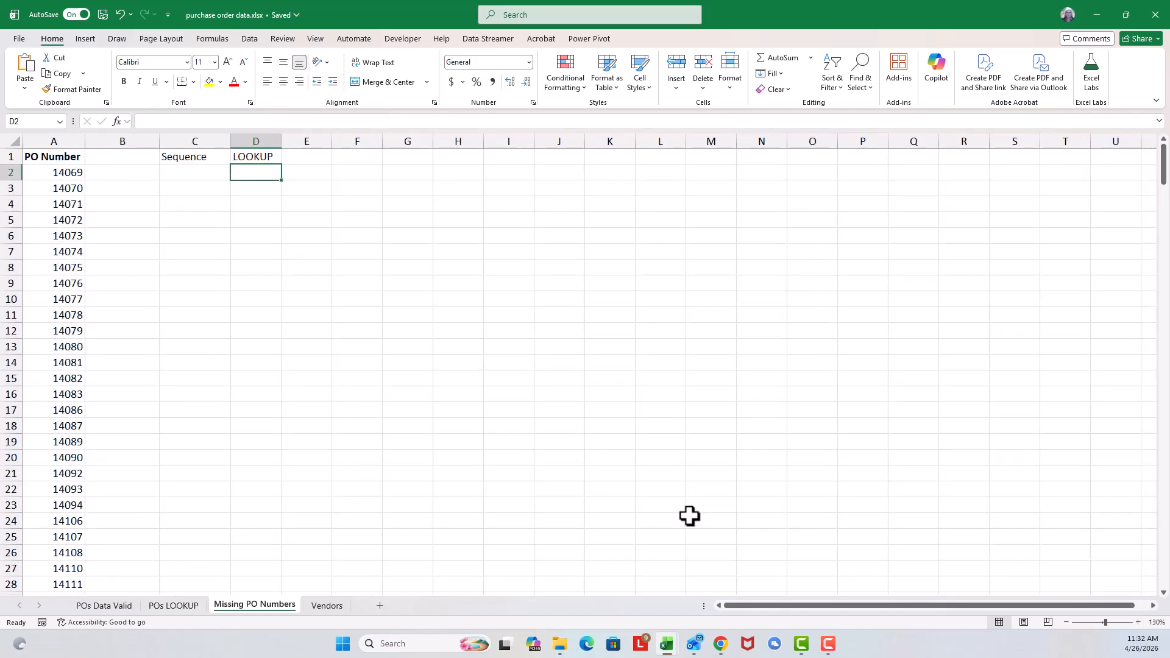
pyautogui.click(192, 172)
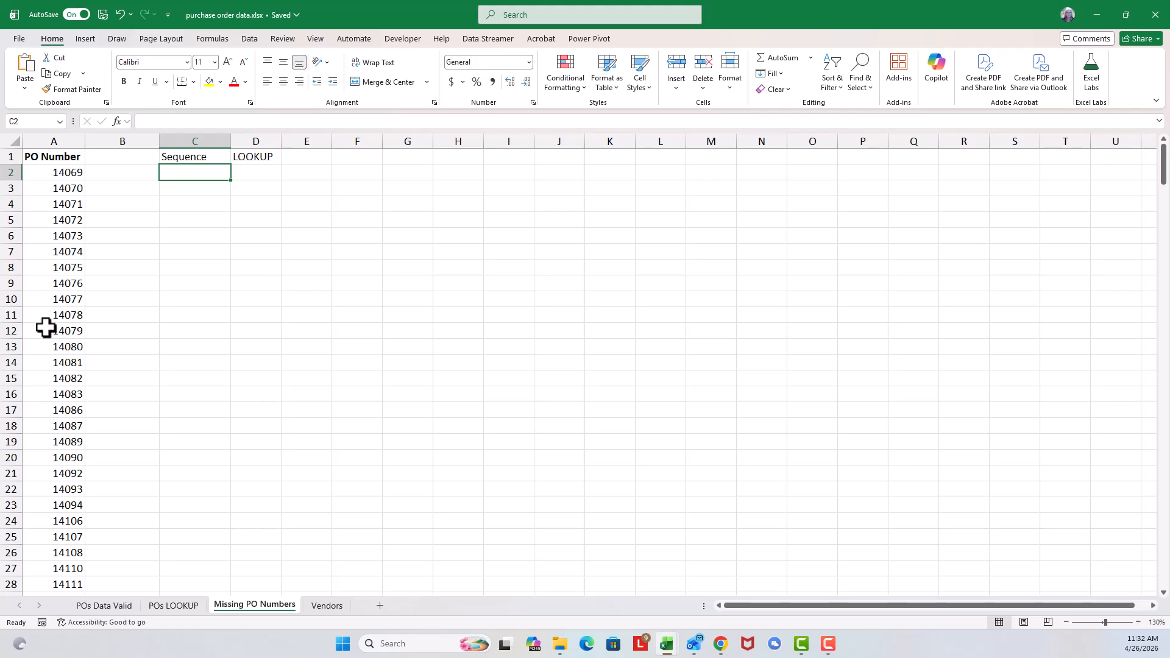
pyautogui.click(250, 173)
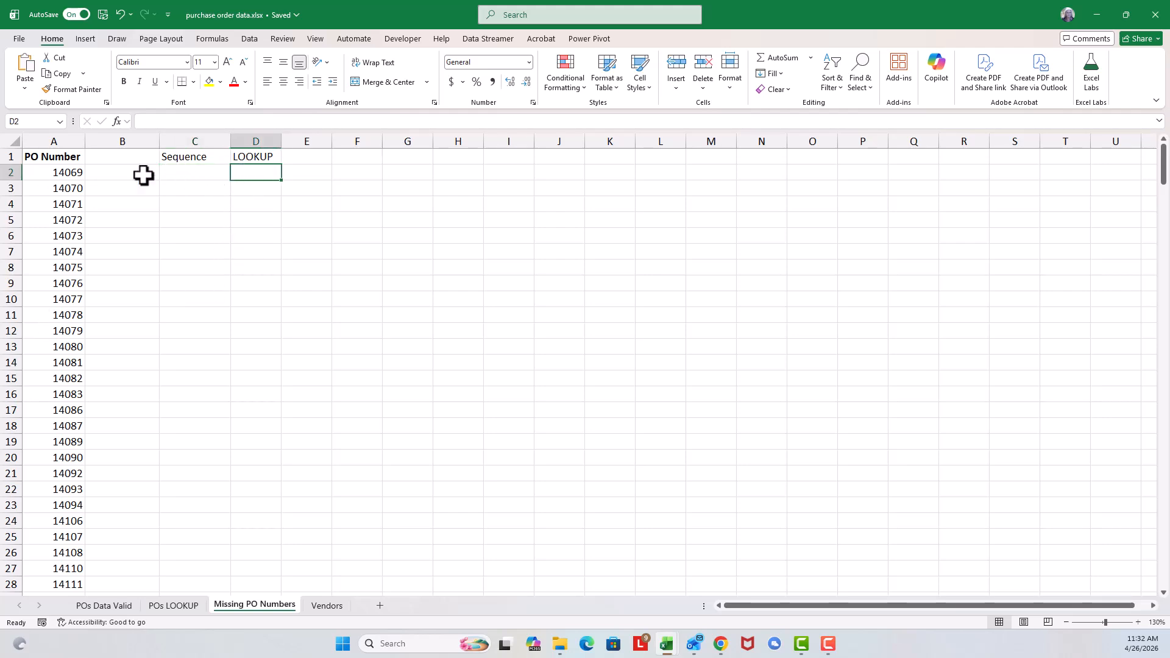
pyautogui.click(181, 173)
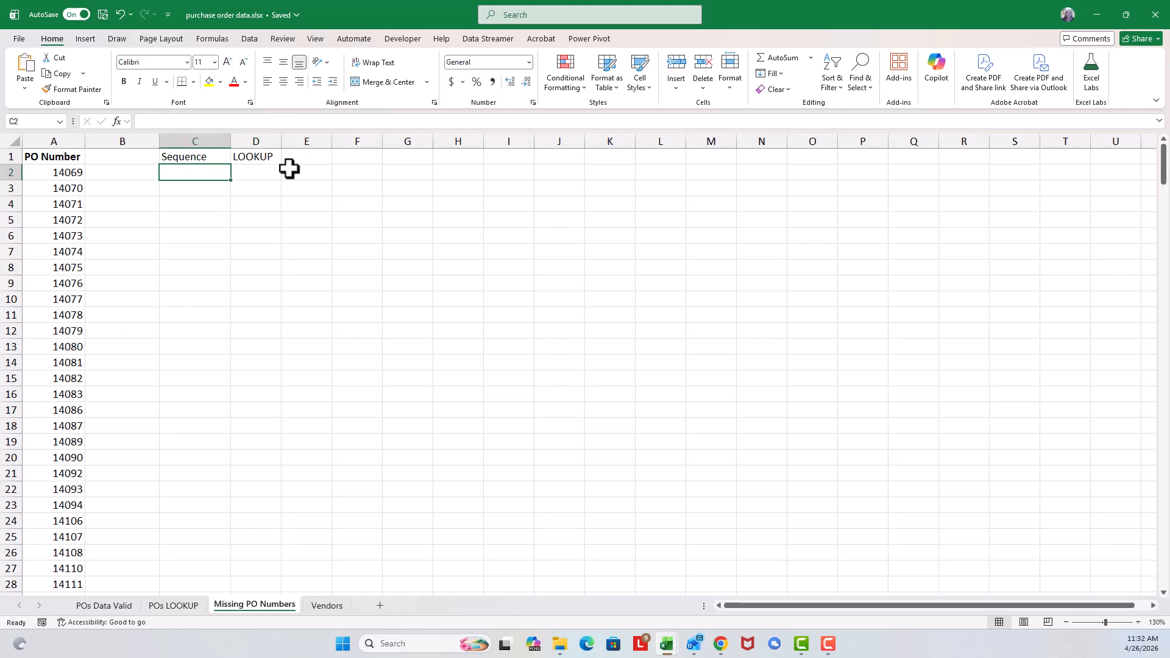
pyautogui.click(267, 170)
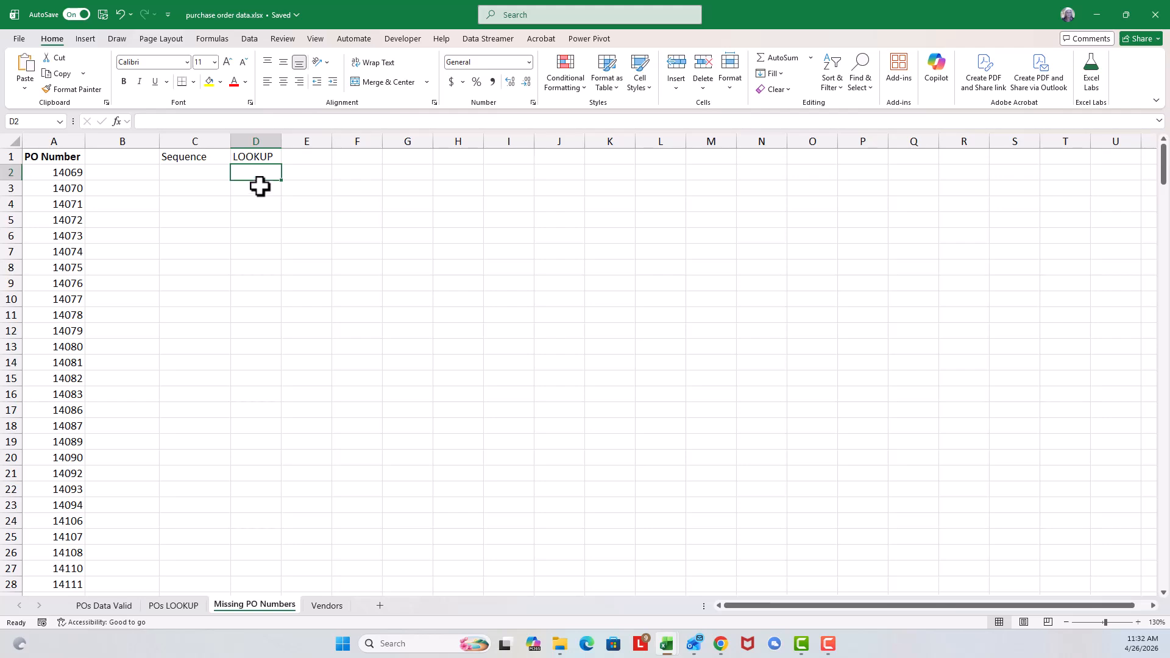
# Step: Calculate the lowest PO number in cell F1 with a MIN formula over A2:A292
pyautogui.click(360, 157)
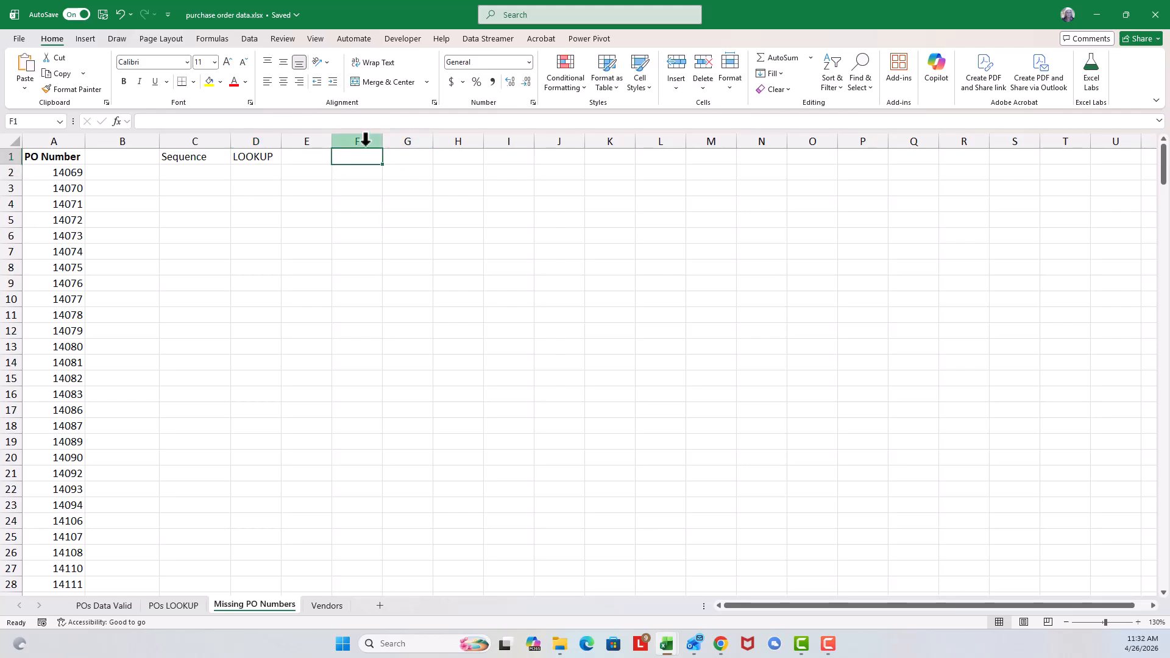
pyautogui.write('=')
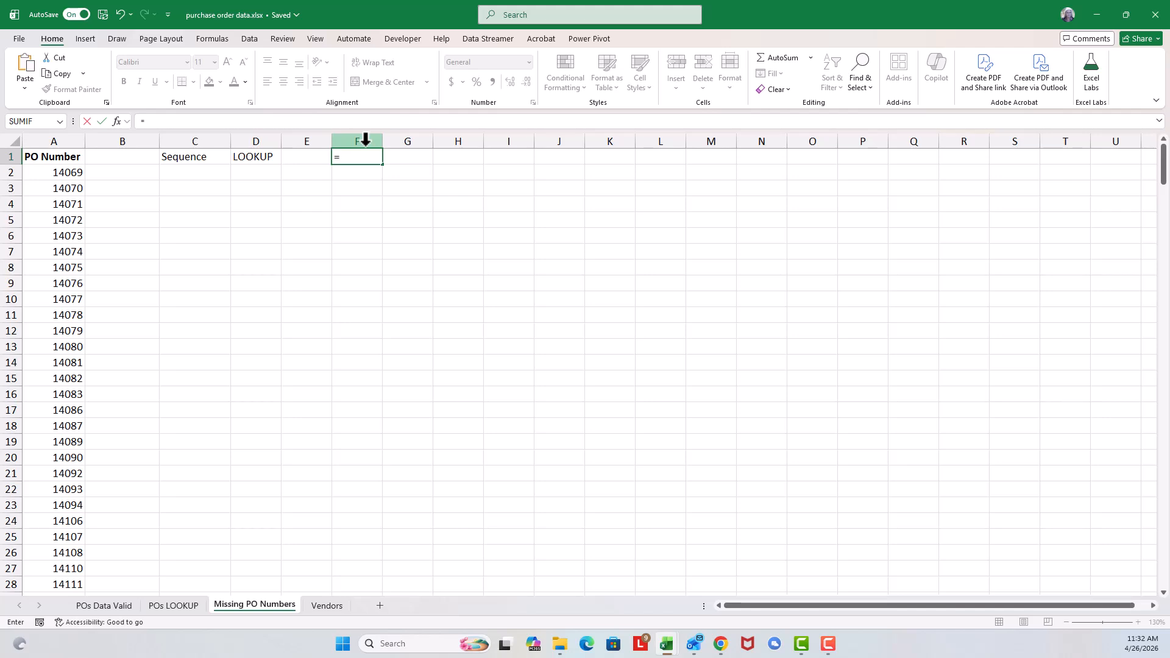
pyautogui.write('min(')
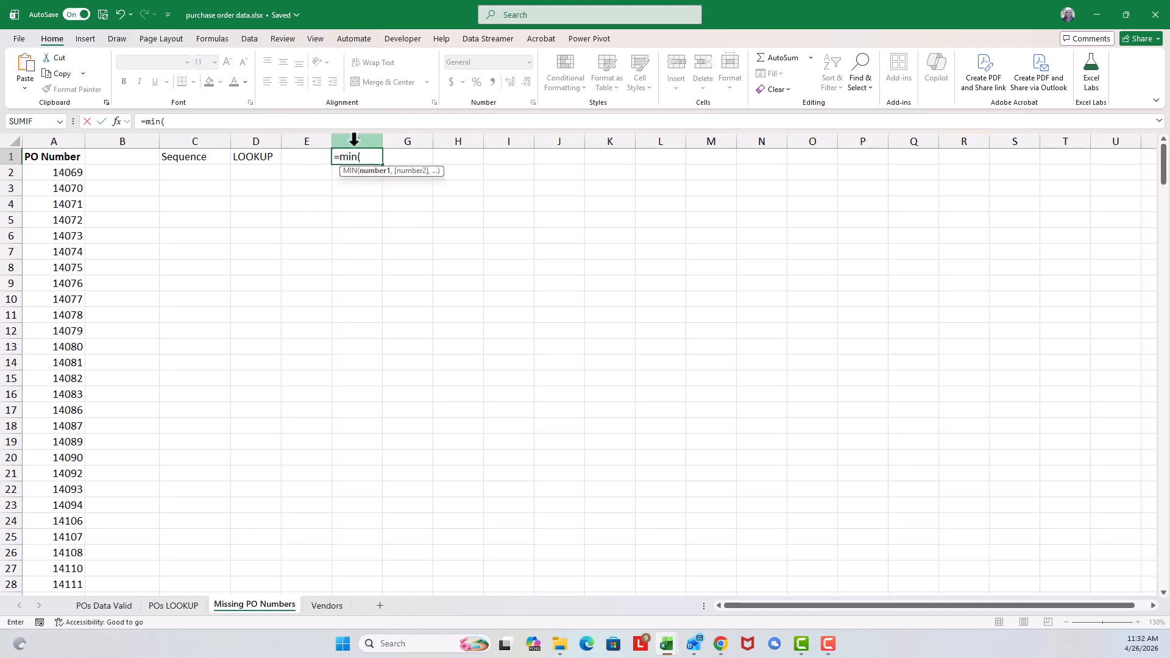
pyautogui.click(57, 174)
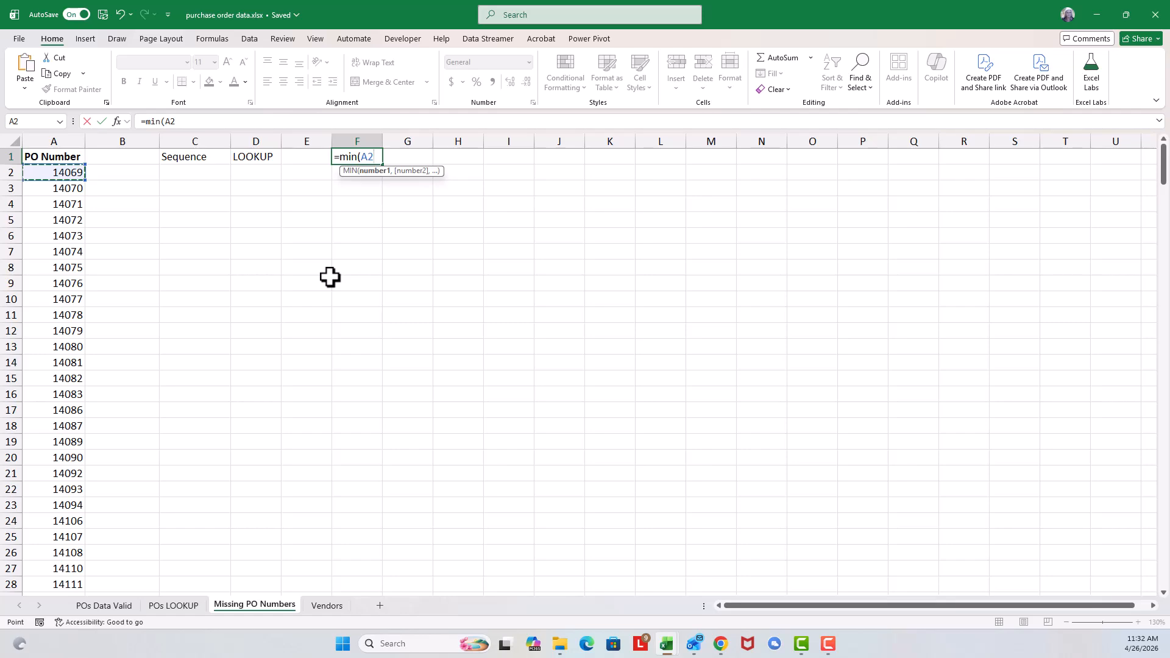
pyautogui.hotkey('ctrl', 'shift', 'Down')
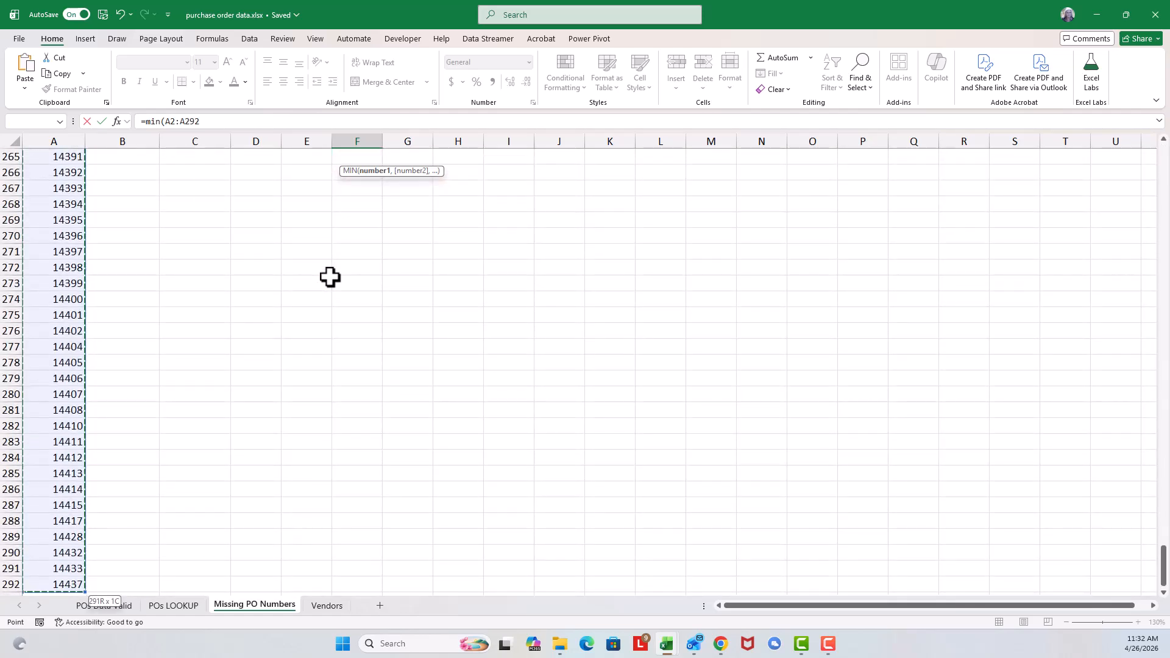
pyautogui.scroll(10, 669, 329)
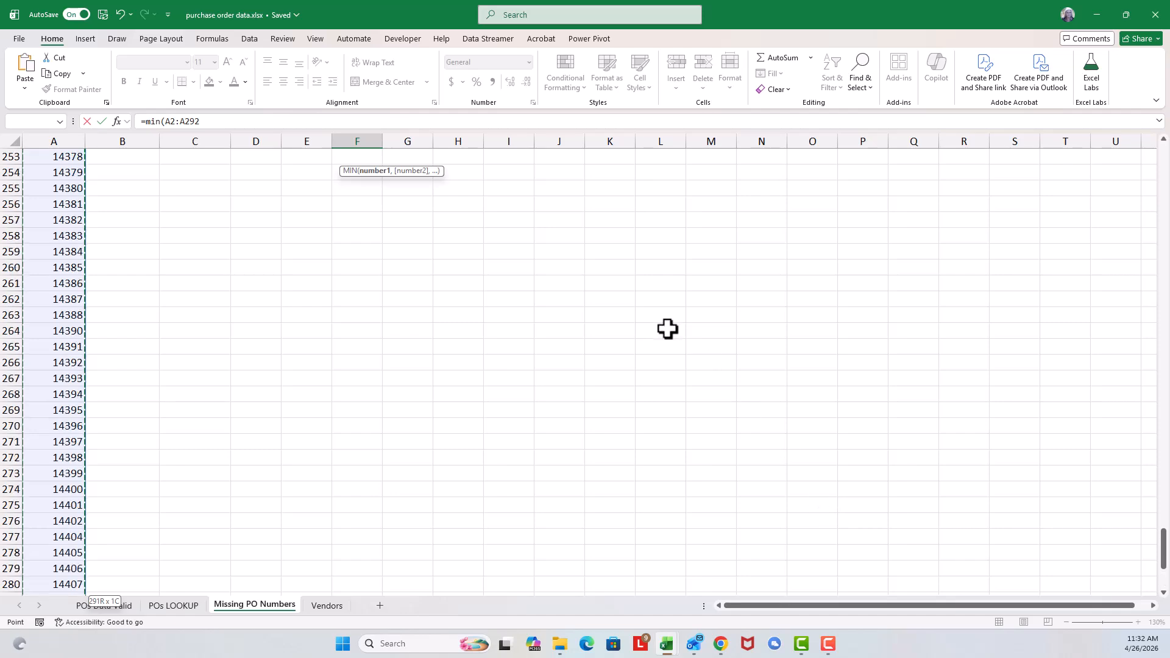
pyautogui.moveTo(1164, 521); pyautogui.dragTo(1164, 160)
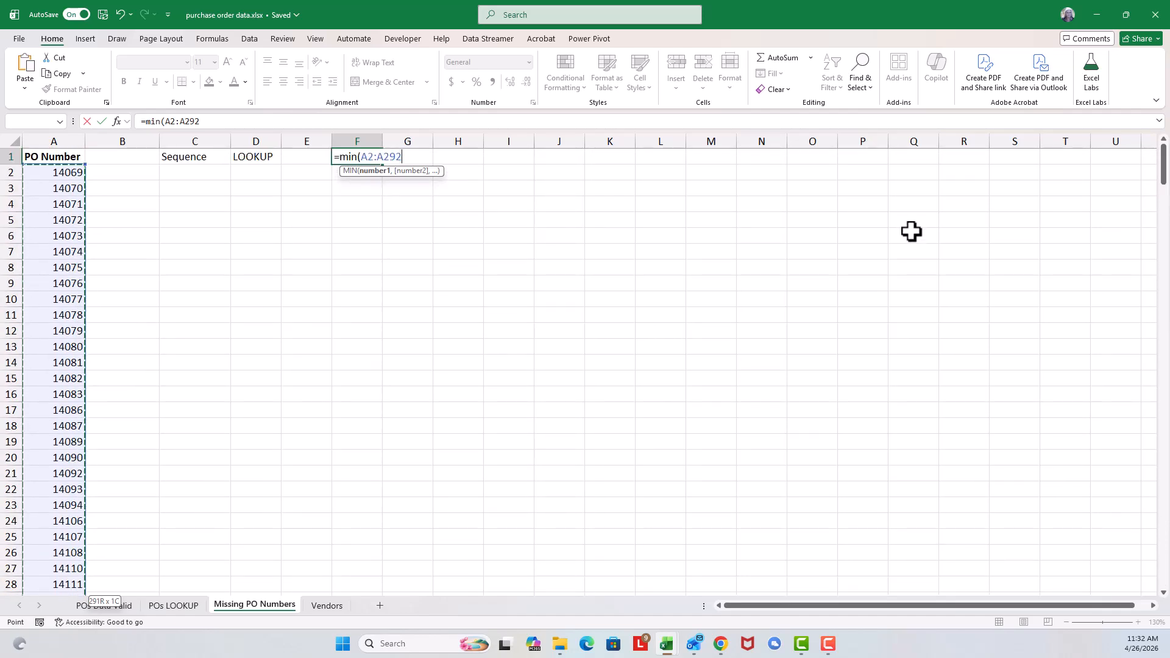
pyautogui.write(')')
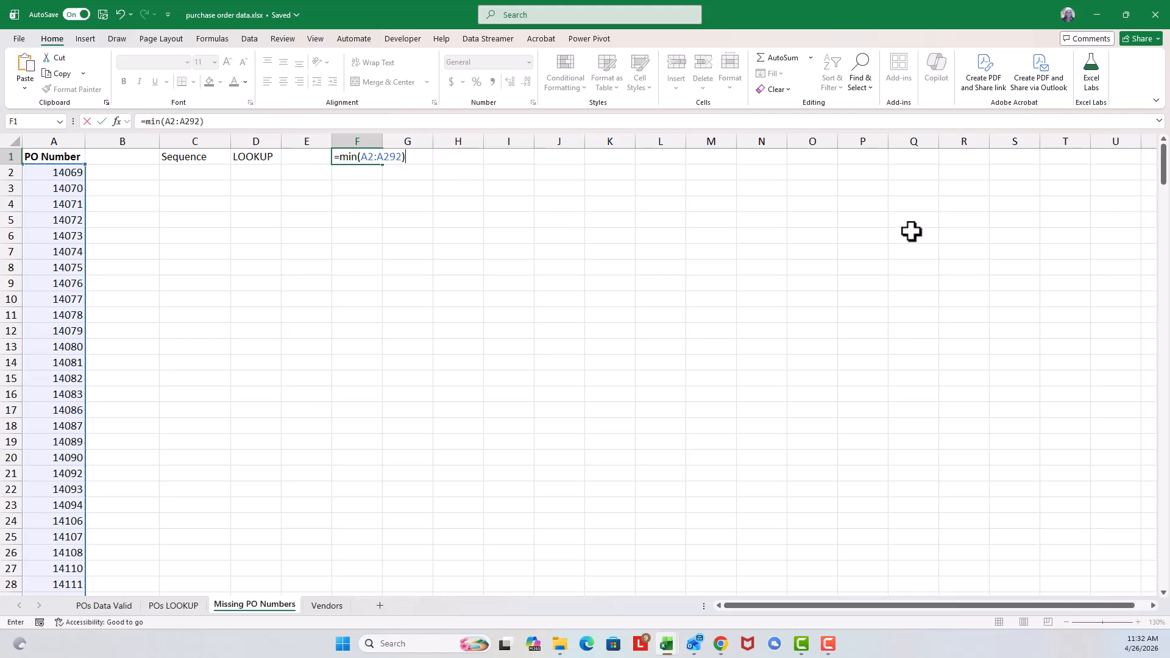
pyautogui.press('Return')
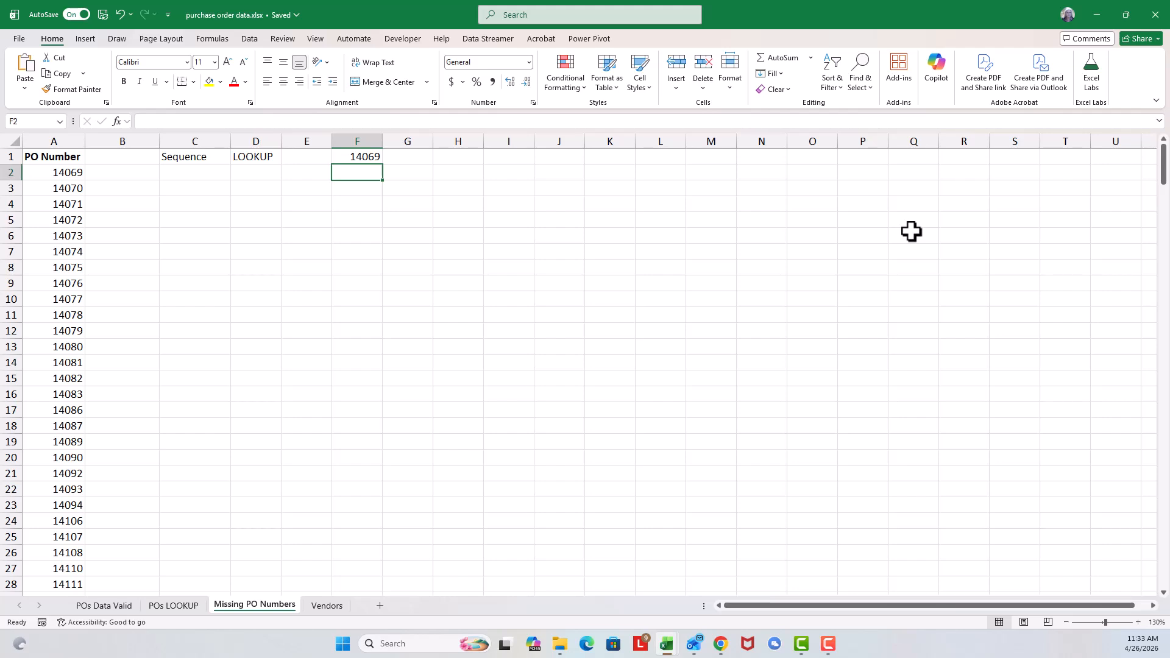
# Step: Calculate the highest PO number in cell F2 with a MAX formula over A2:A292
pyautogui.write('=')
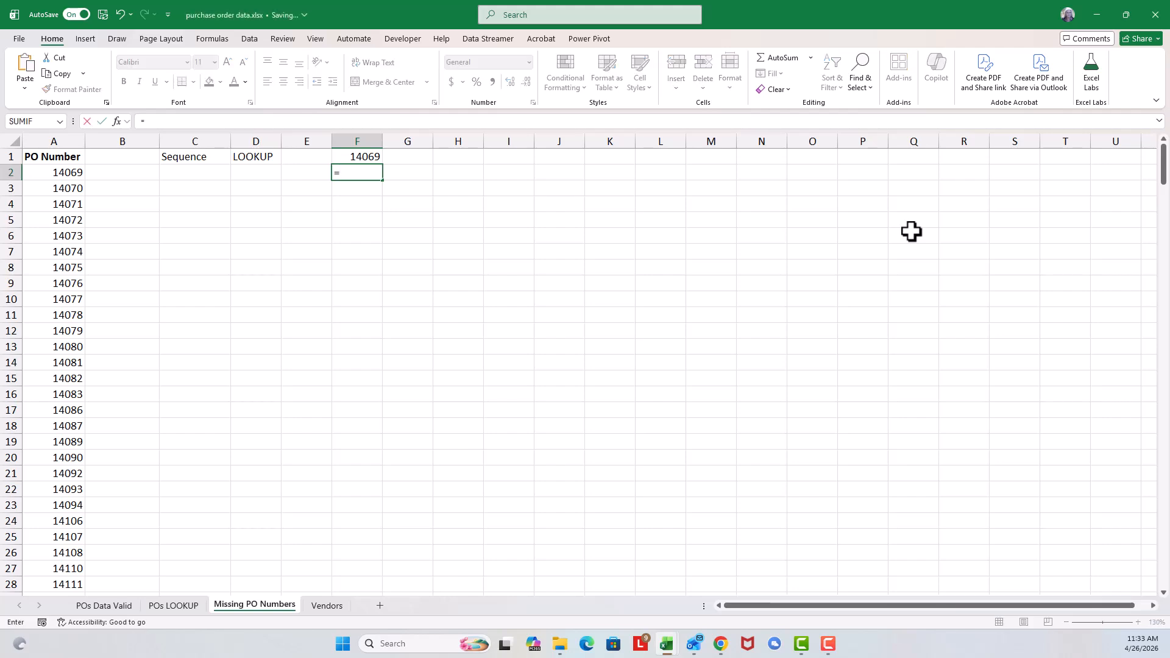
pyautogui.write('max(')
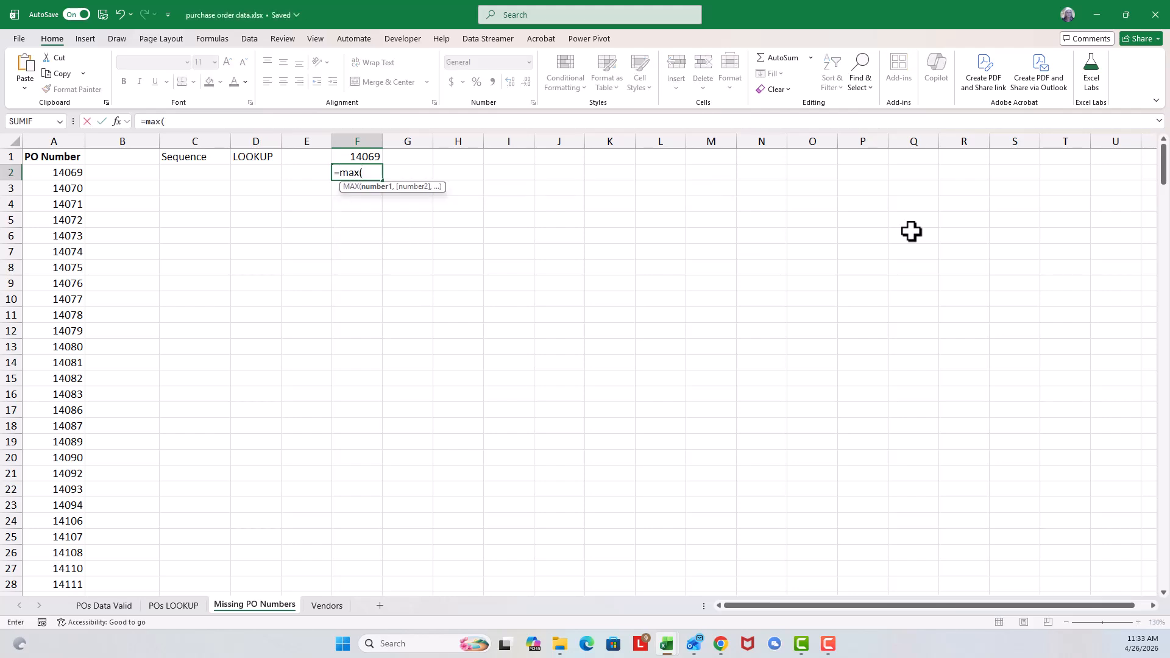
pyautogui.click(46, 173)
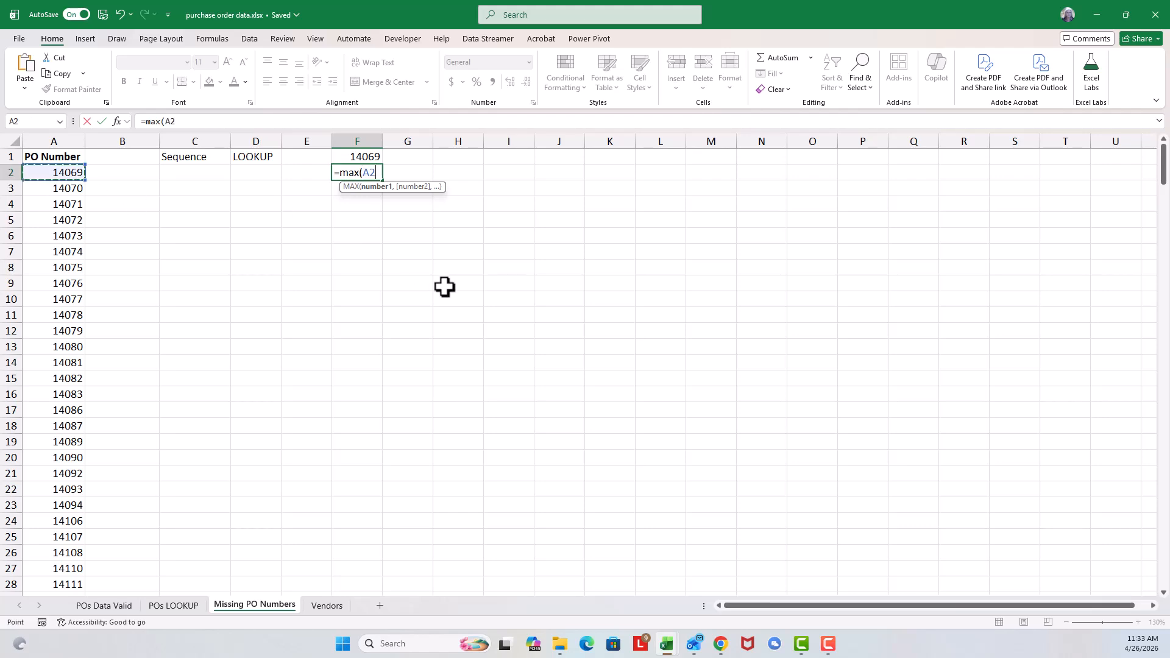
pyautogui.hotkey('ctrl', 'shift', 'Down')
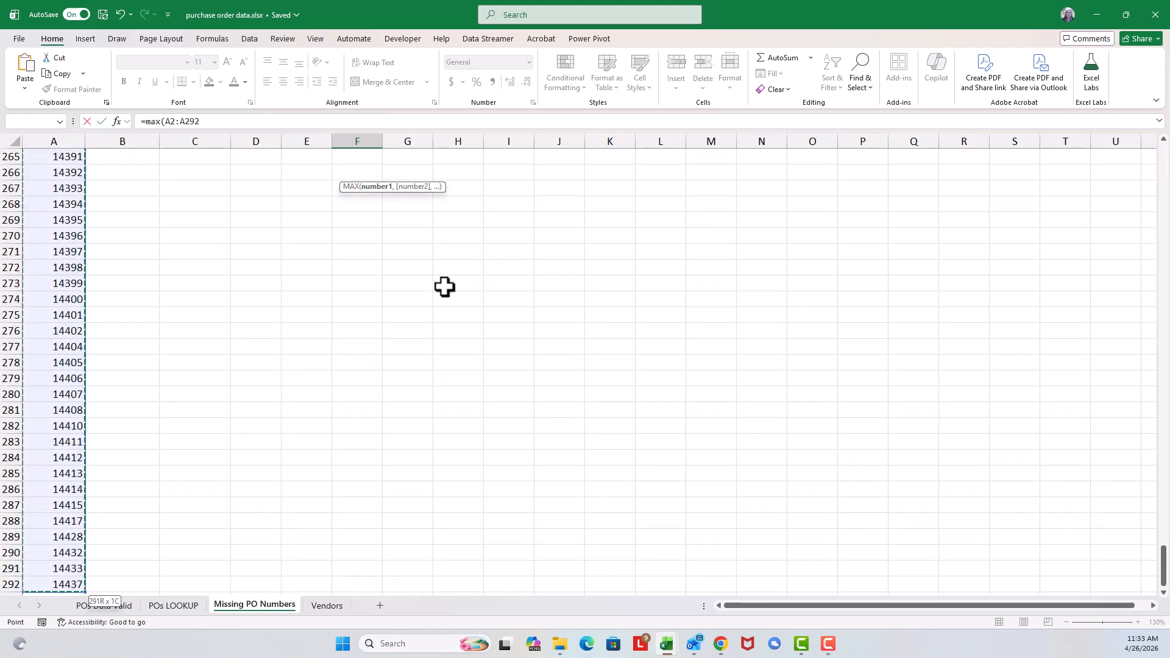
pyautogui.press('Return')
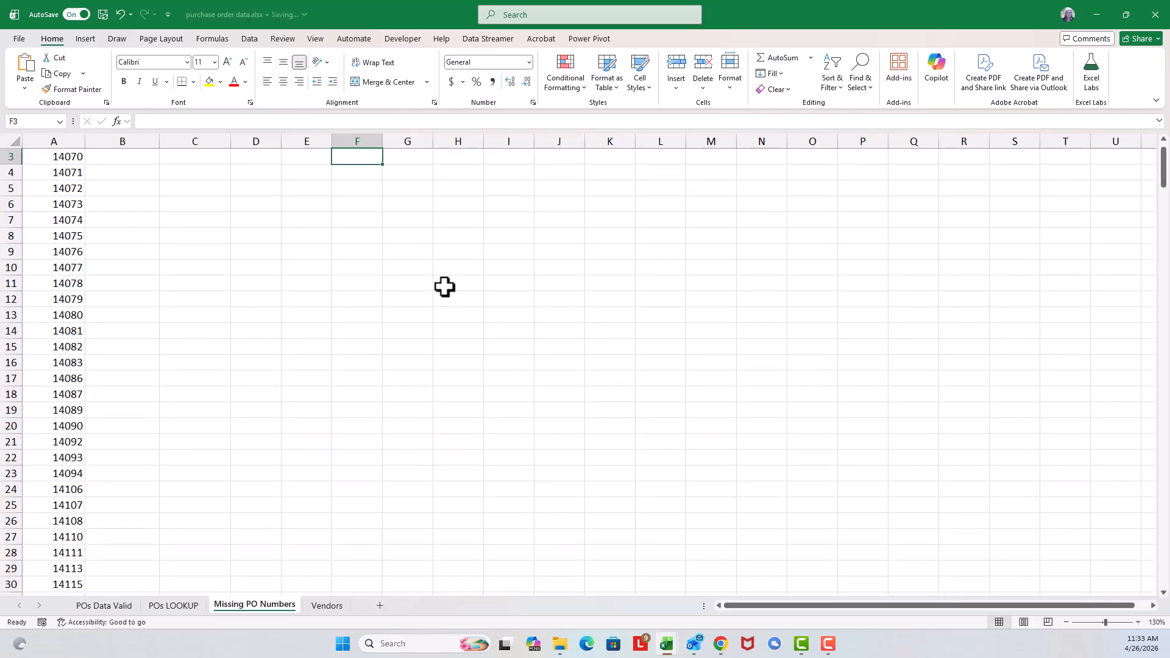
pyautogui.scroll(1, 433, 250)
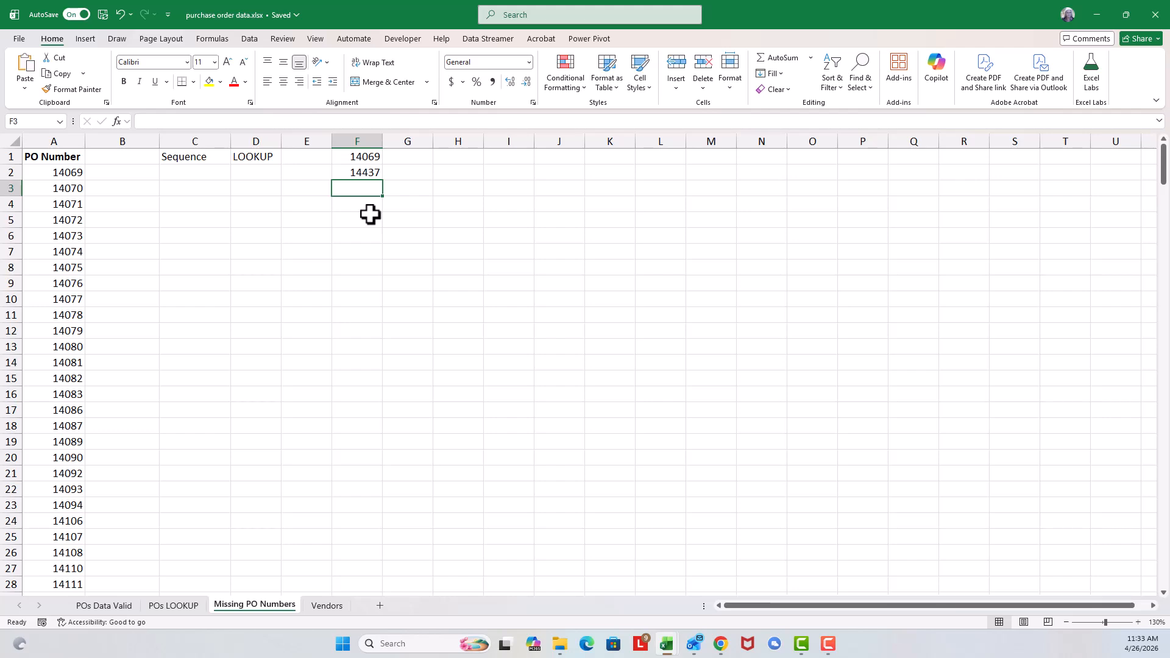
# Step: Enter the lowest PO number from F1 as the Sequence column's starting value in C2
pyautogui.click(215, 174)
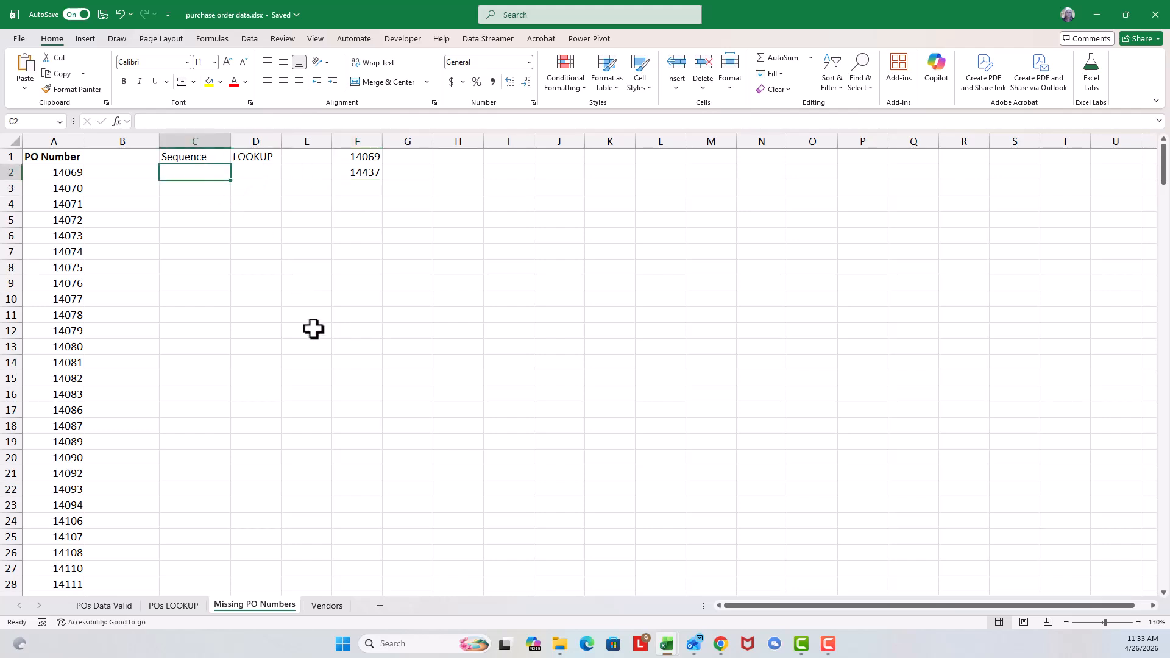
pyautogui.write('14069')
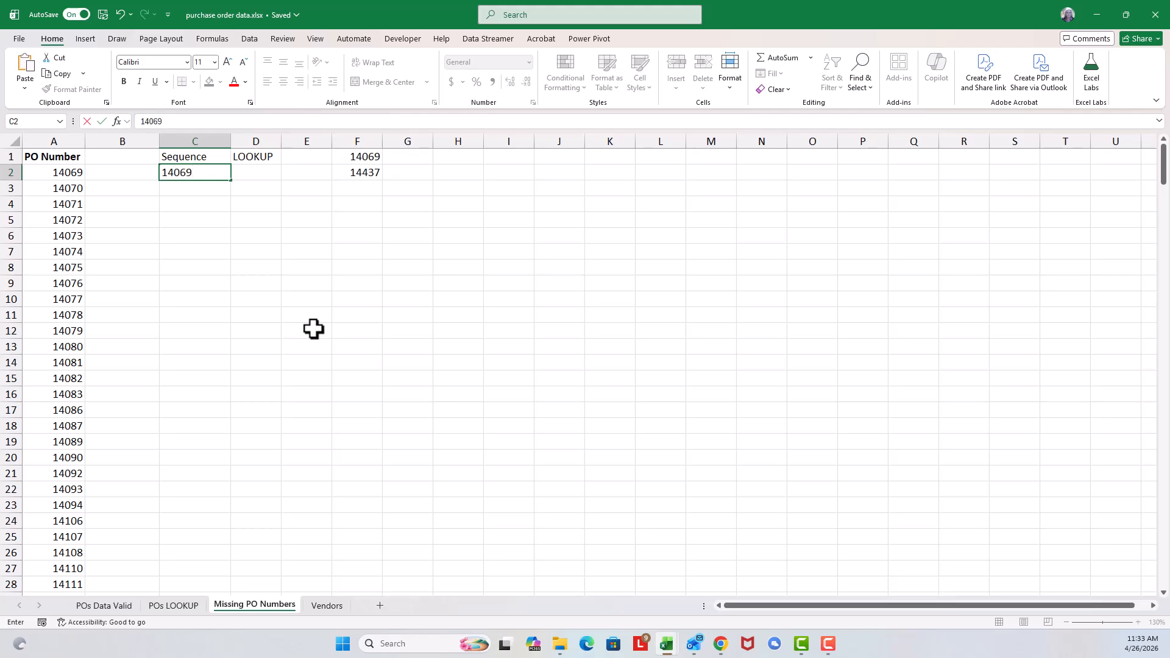
pyautogui.press('Return')
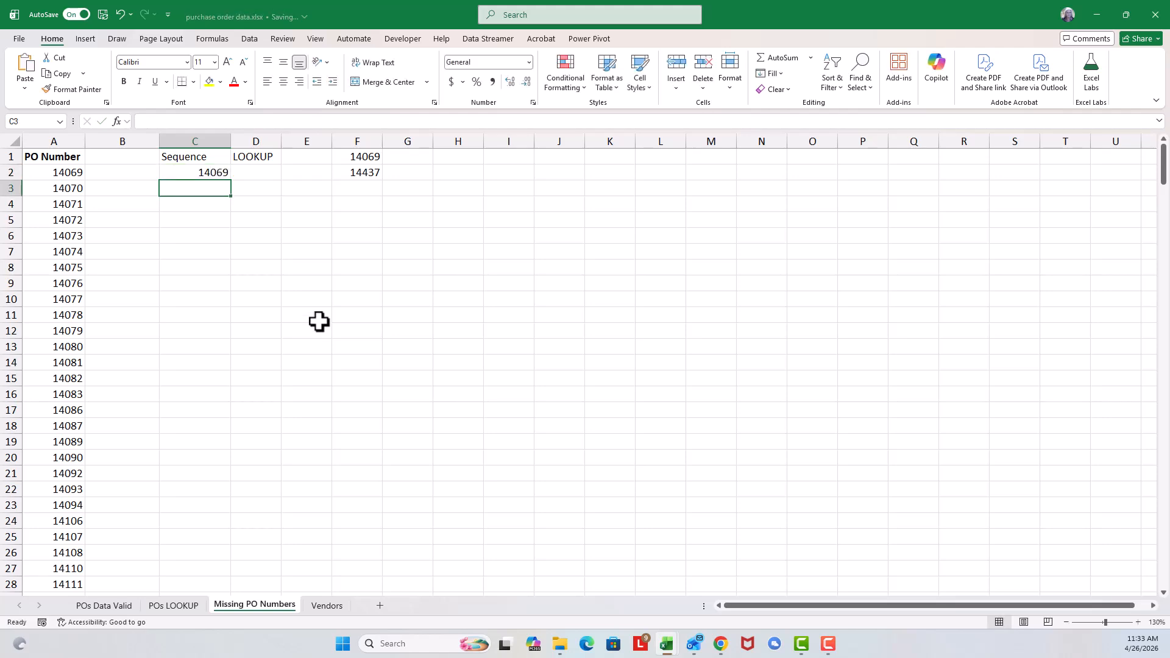
# Step: Fill a linear series down the Sequence column from C2, with step value 1 and the highest PO number from F2 as stop value
pyautogui.click(212, 173)
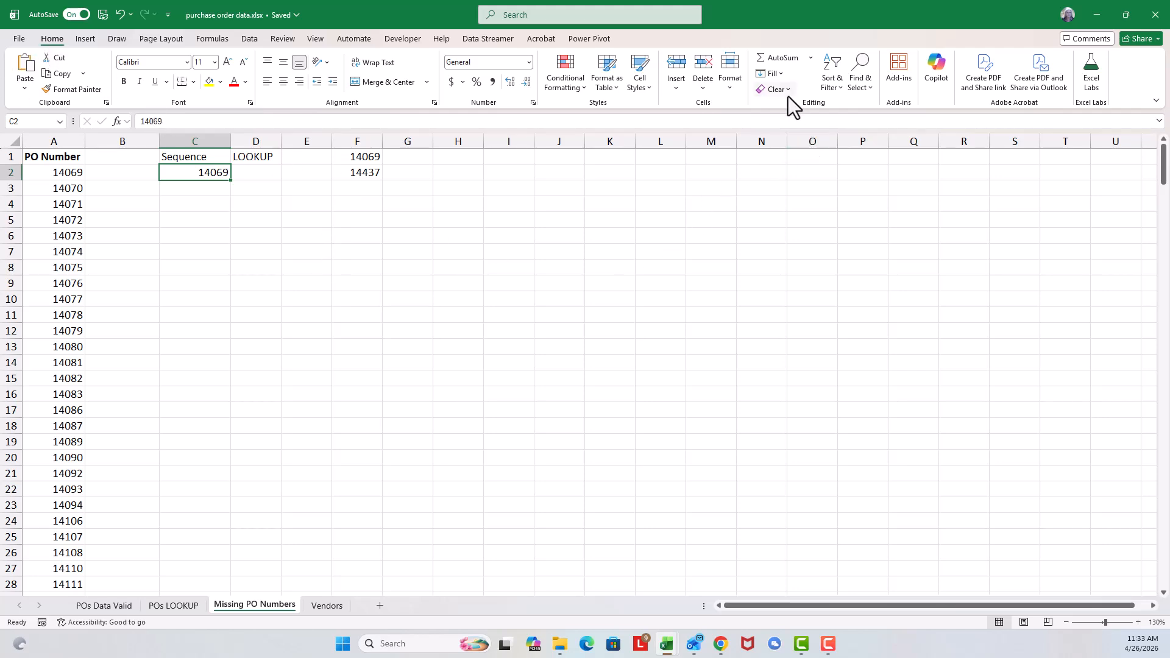
pyautogui.click(778, 74)
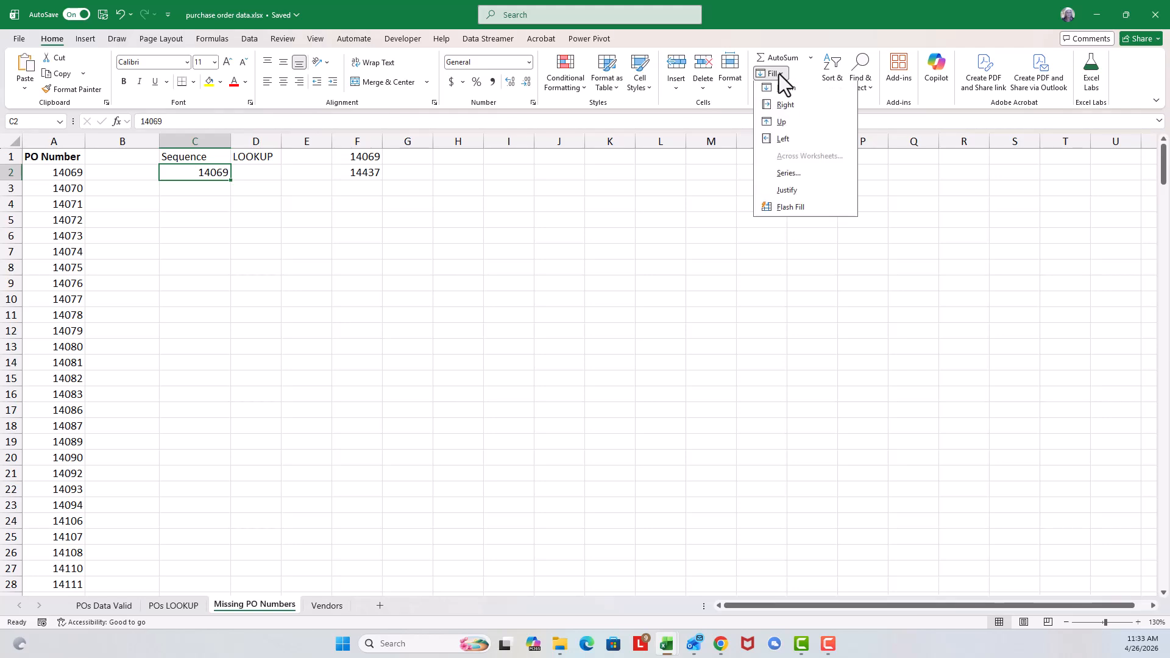
pyautogui.click(800, 177)
pyautogui.moveTo(909, 266); pyautogui.dragTo(726, 197)
pyautogui.click(674, 244)
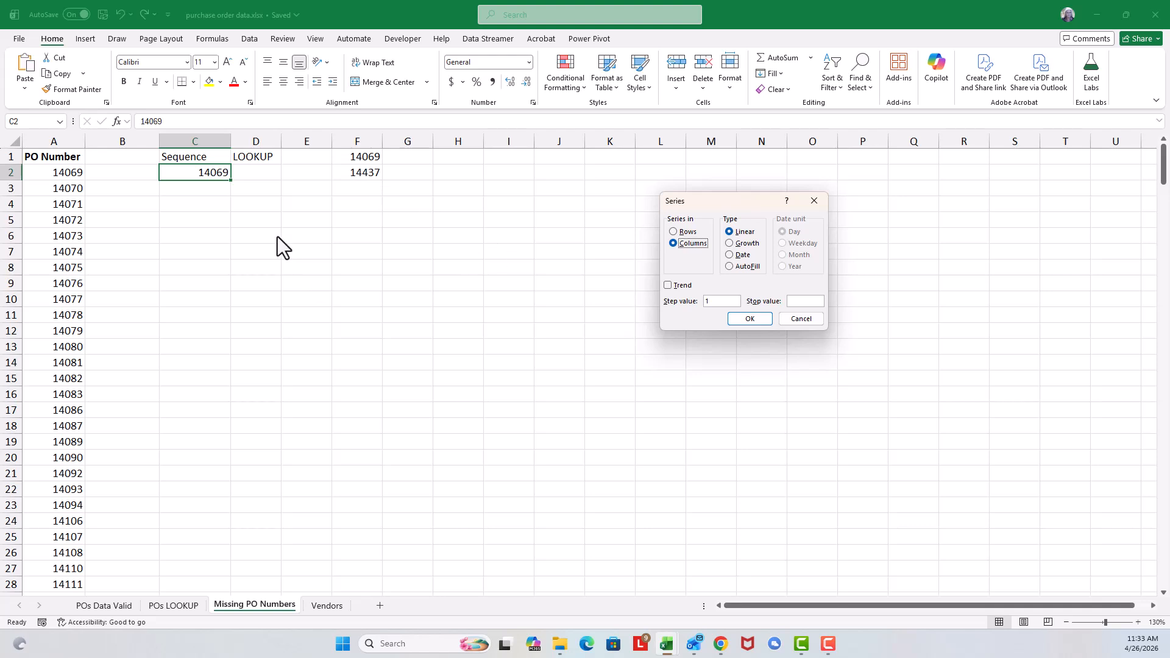
pyautogui.click(800, 301)
pyautogui.write('14437')
pyautogui.click(747, 320)
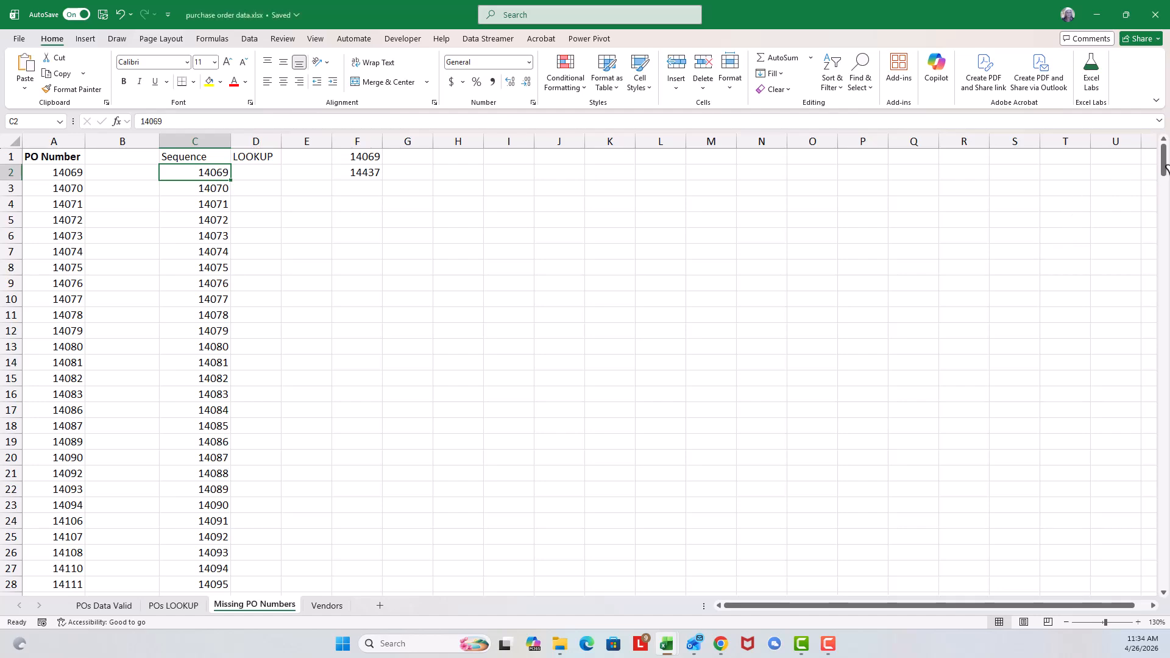
pyautogui.moveTo(1163, 161); pyautogui.dragTo(1165, 574)
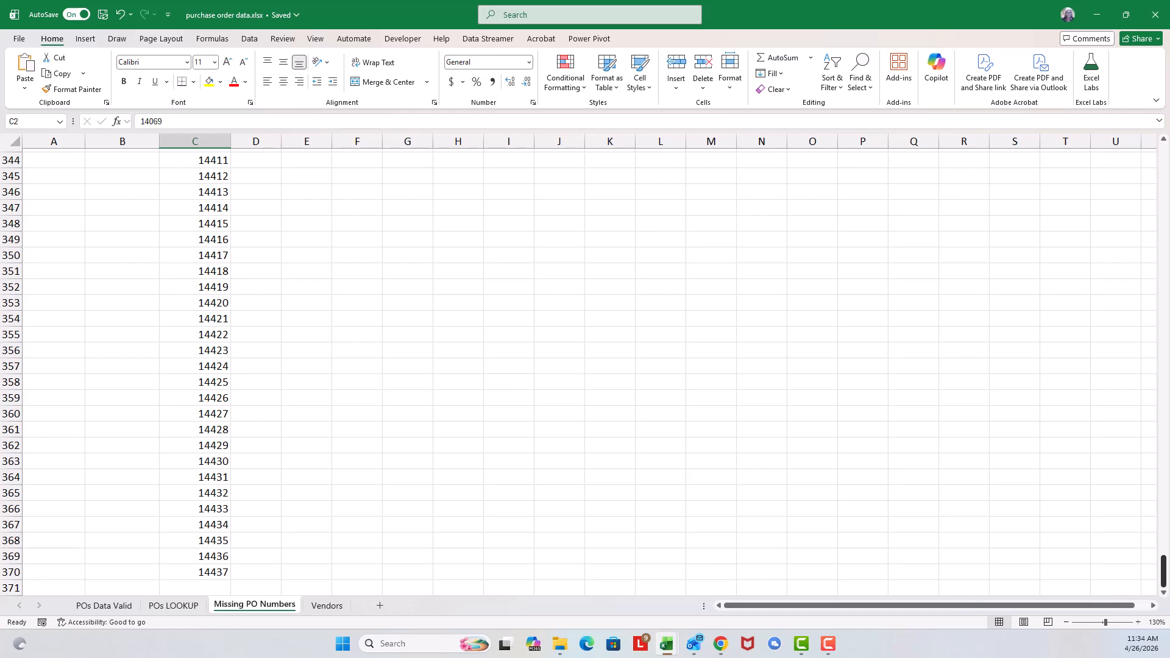
# Step: Widen the LOOKUP column D
pyautogui.moveTo(1164, 571); pyautogui.dragTo(1161, 139)
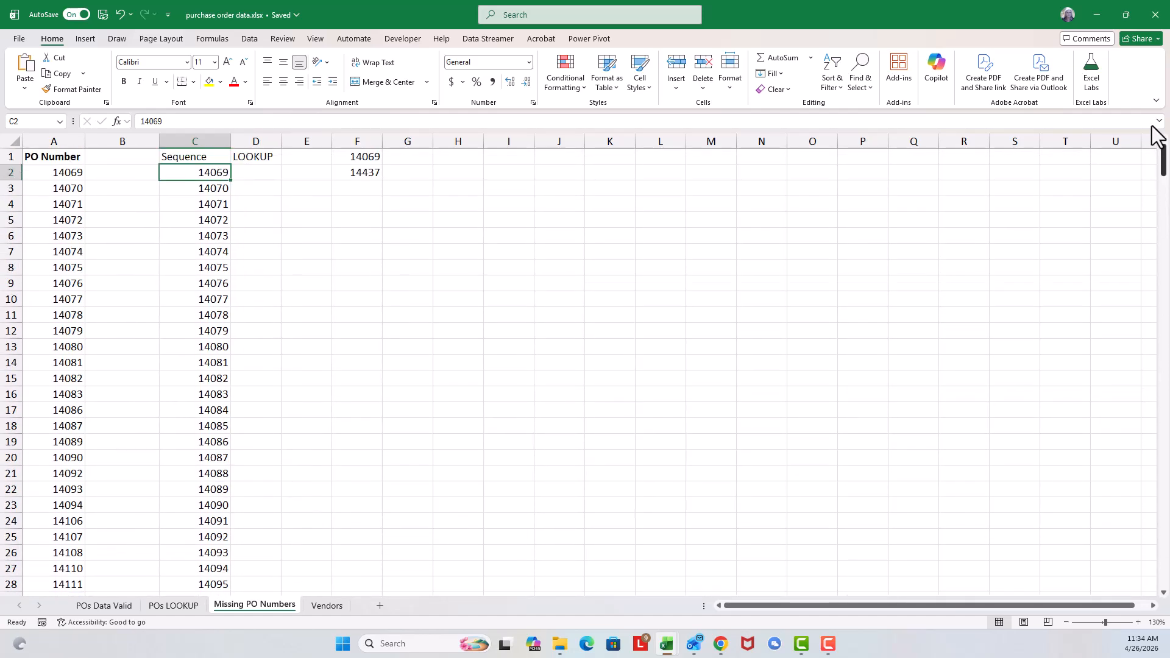
pyautogui.click(263, 170)
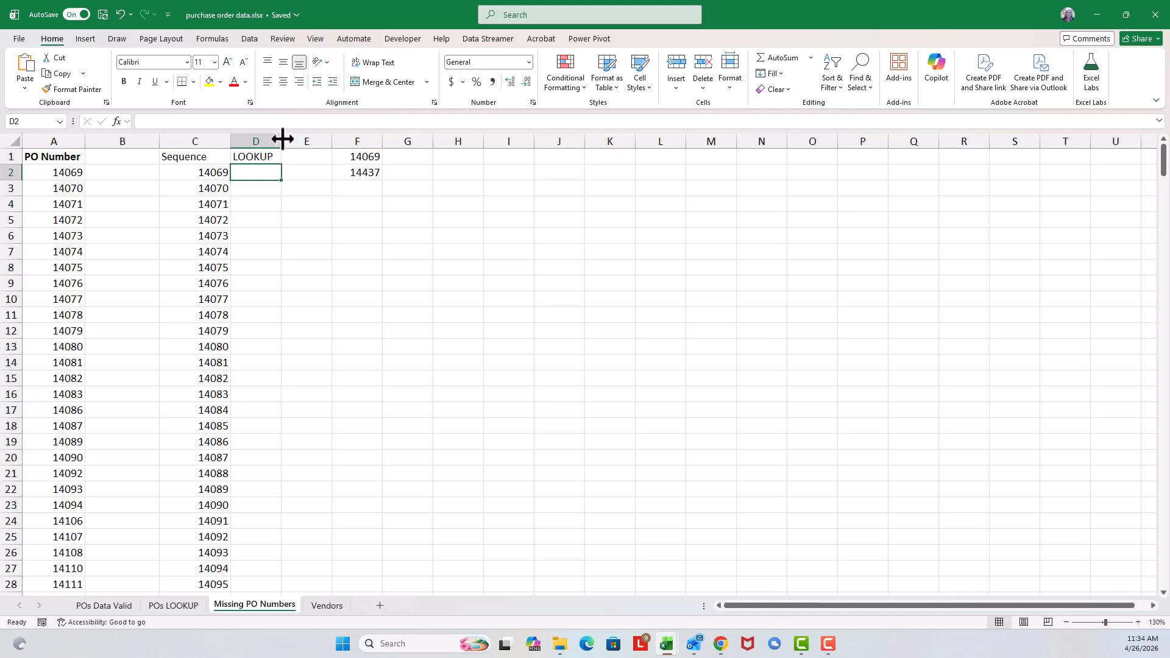
pyautogui.moveTo(282, 137); pyautogui.dragTo(318, 134)
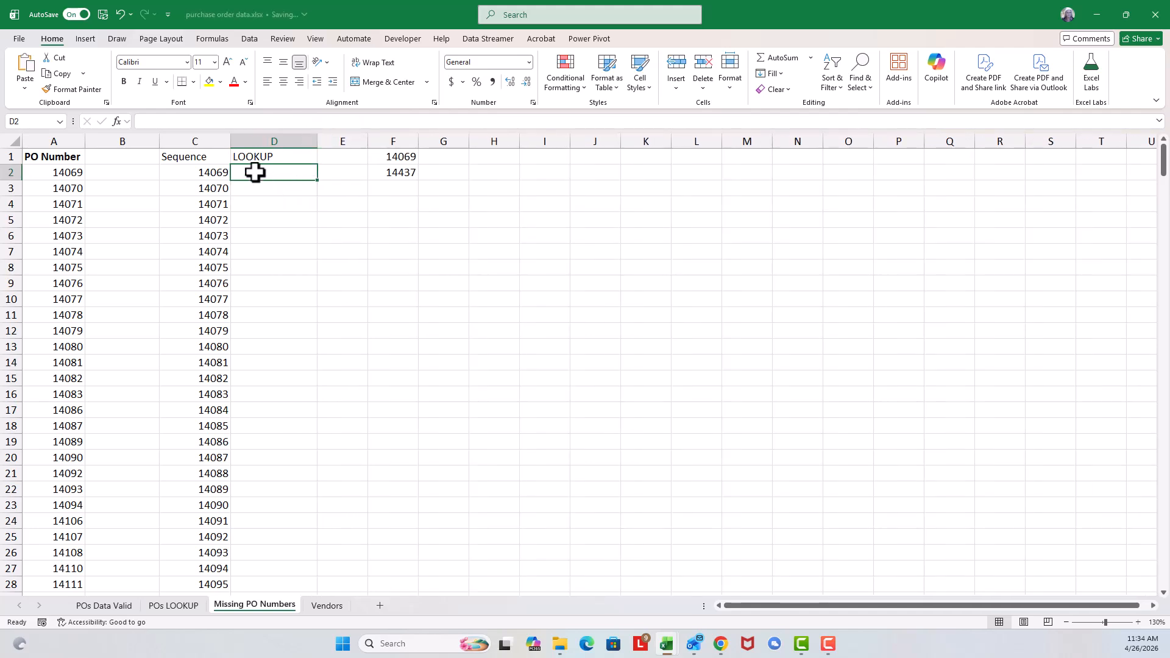
# Step: Start an XLOOKUP function in D2 with the first Sequence number in C2 as its lookup value
pyautogui.click(192, 170)
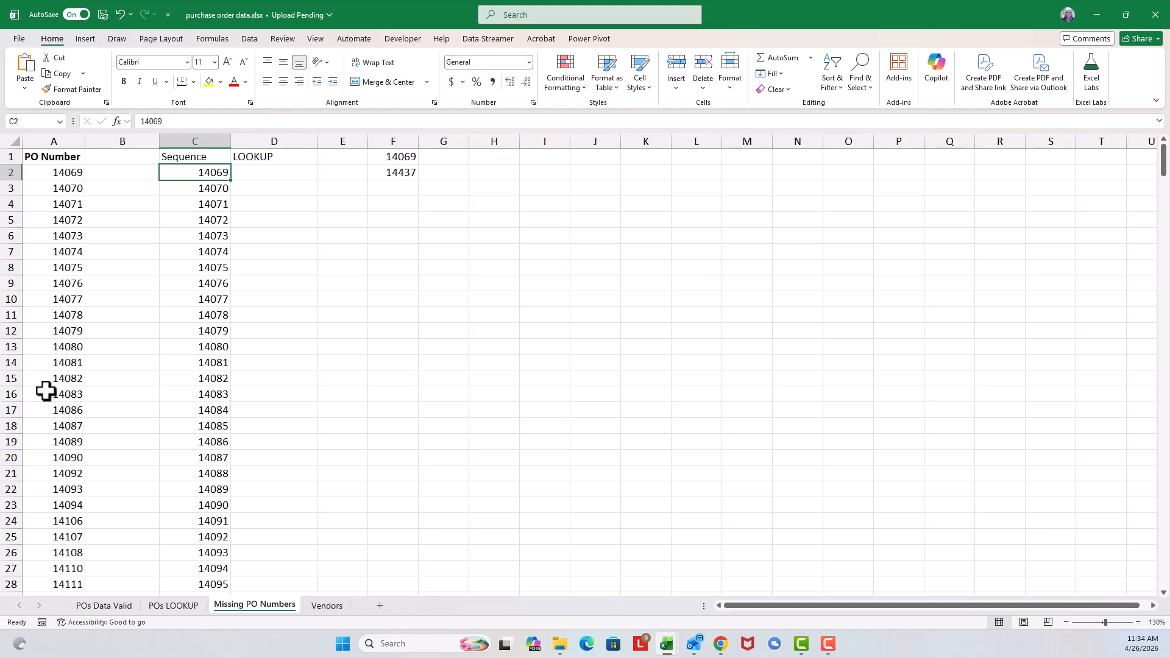
pyautogui.click(277, 171)
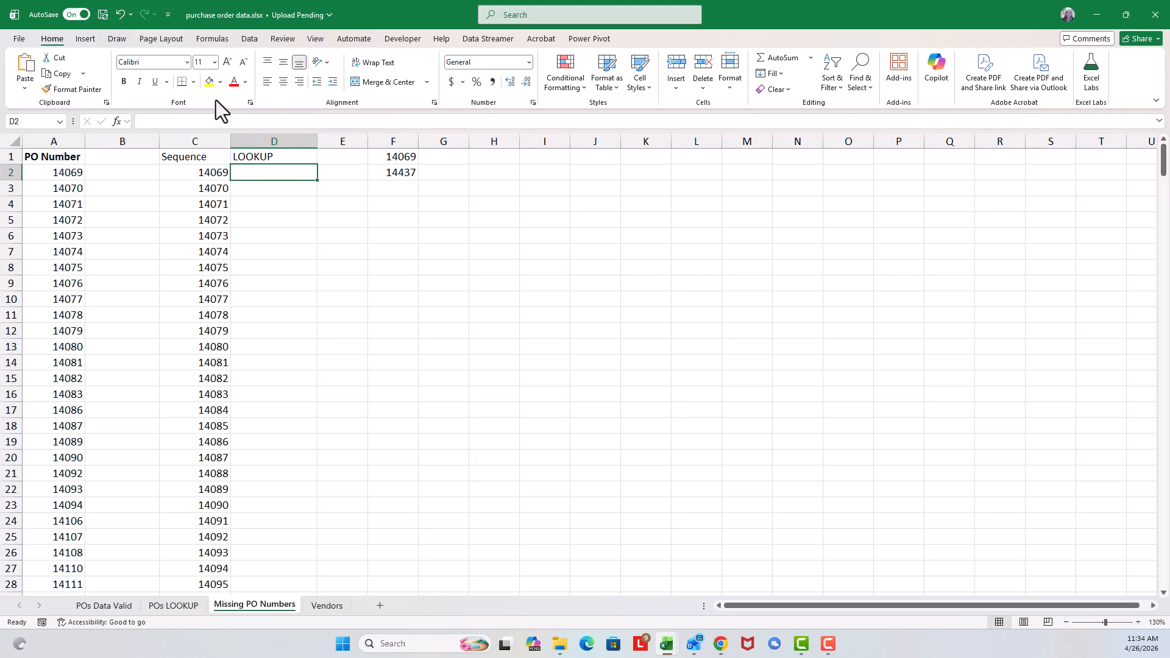
pyautogui.click(212, 39)
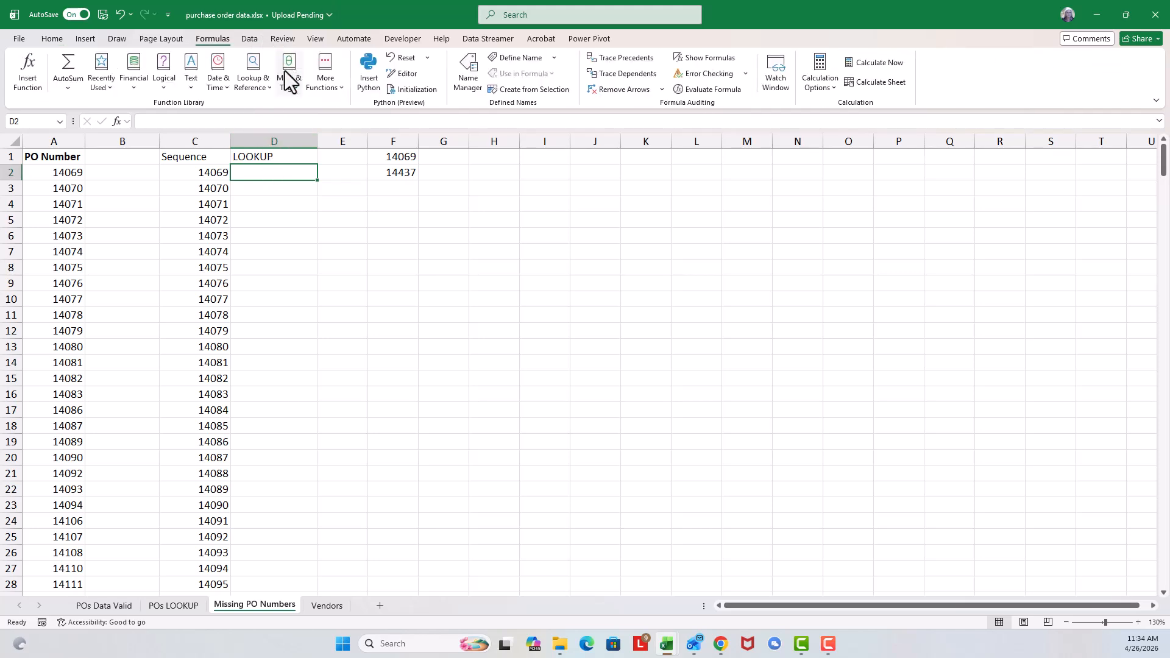
pyautogui.click(256, 88)
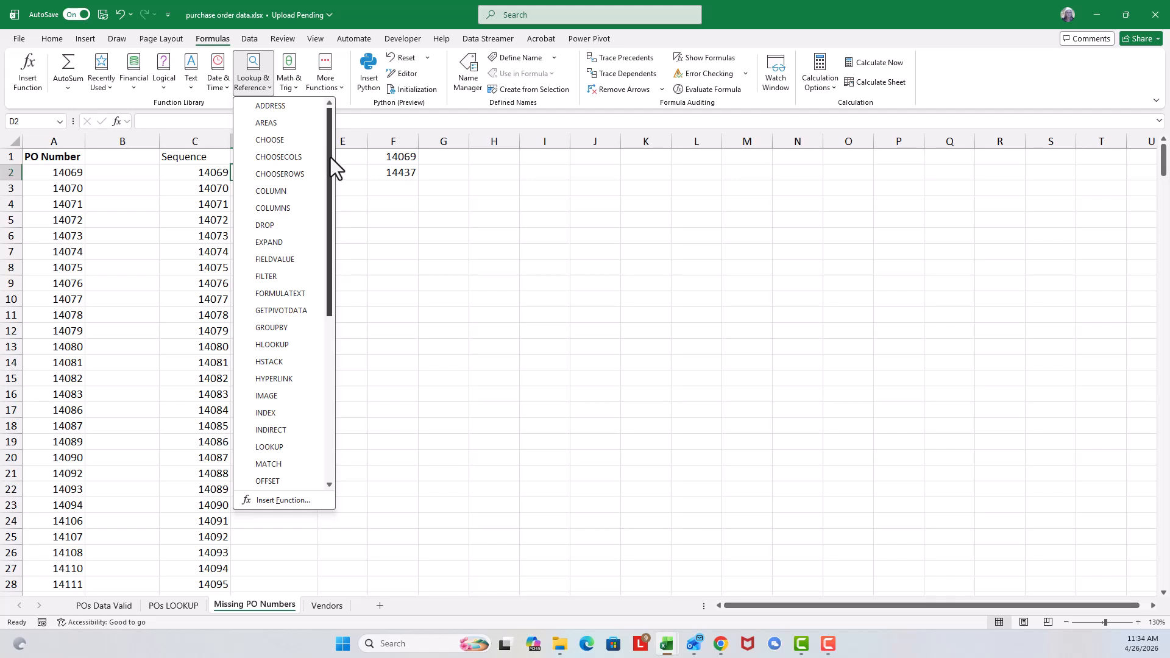
pyautogui.moveTo(330, 157); pyautogui.dragTo(353, 337)
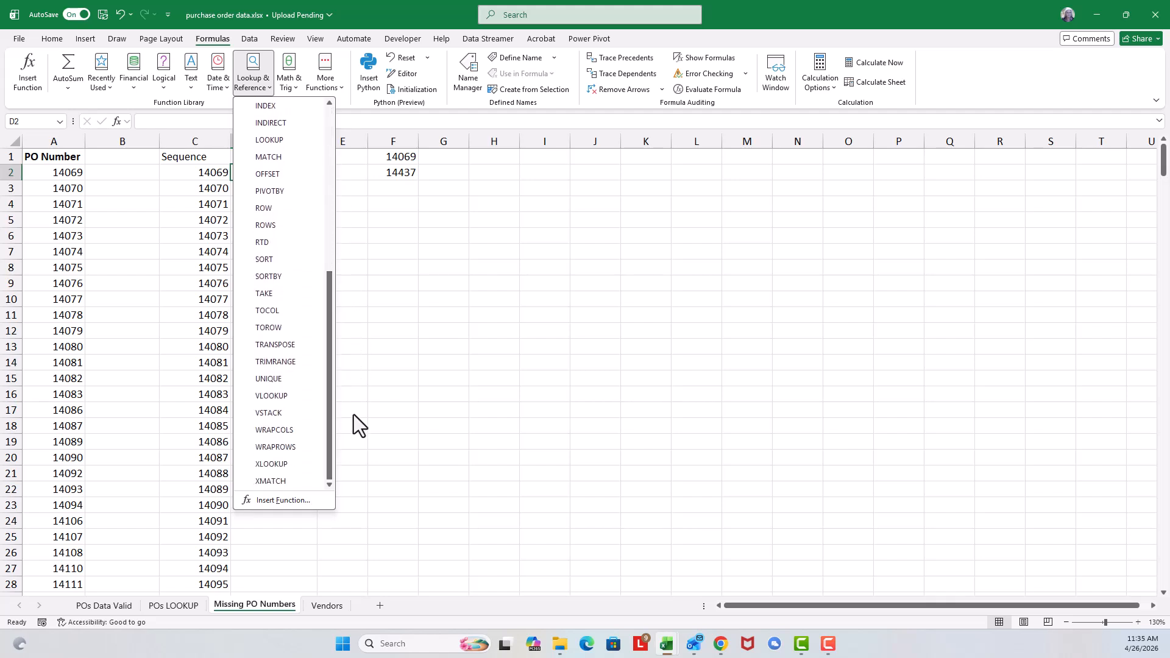
pyautogui.click(287, 465)
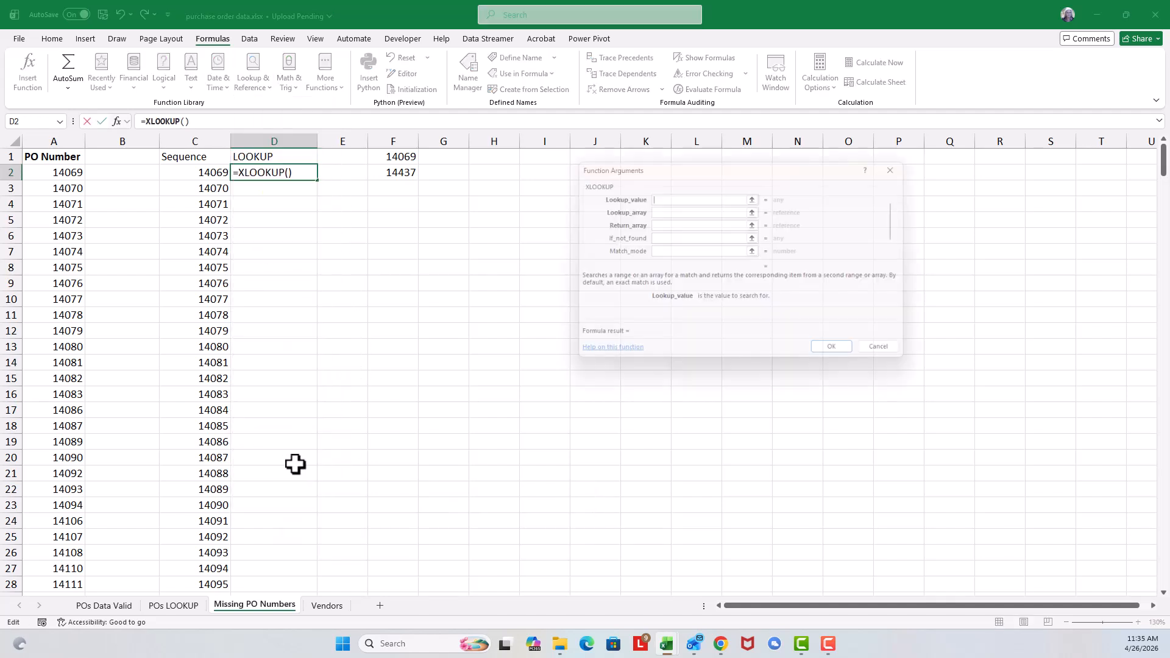
pyautogui.click(199, 173)
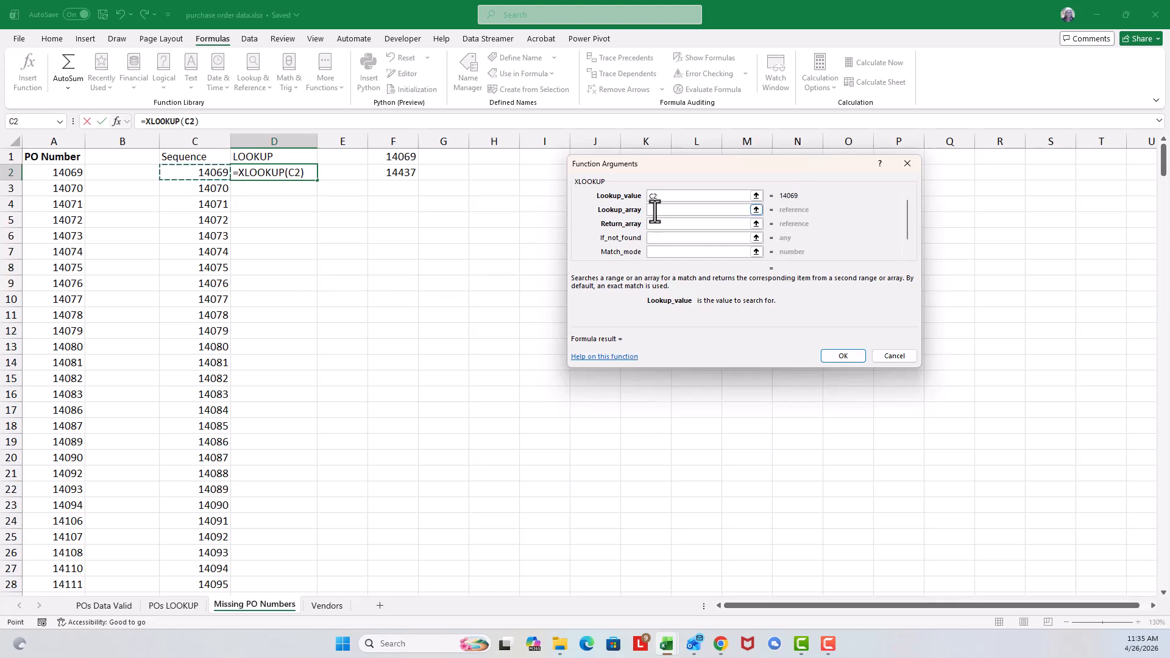
# Step: Set both the lookup array and the return array of the XLOOKUP to the absolute PO number range $A$2:$A$292
pyautogui.click(655, 210)
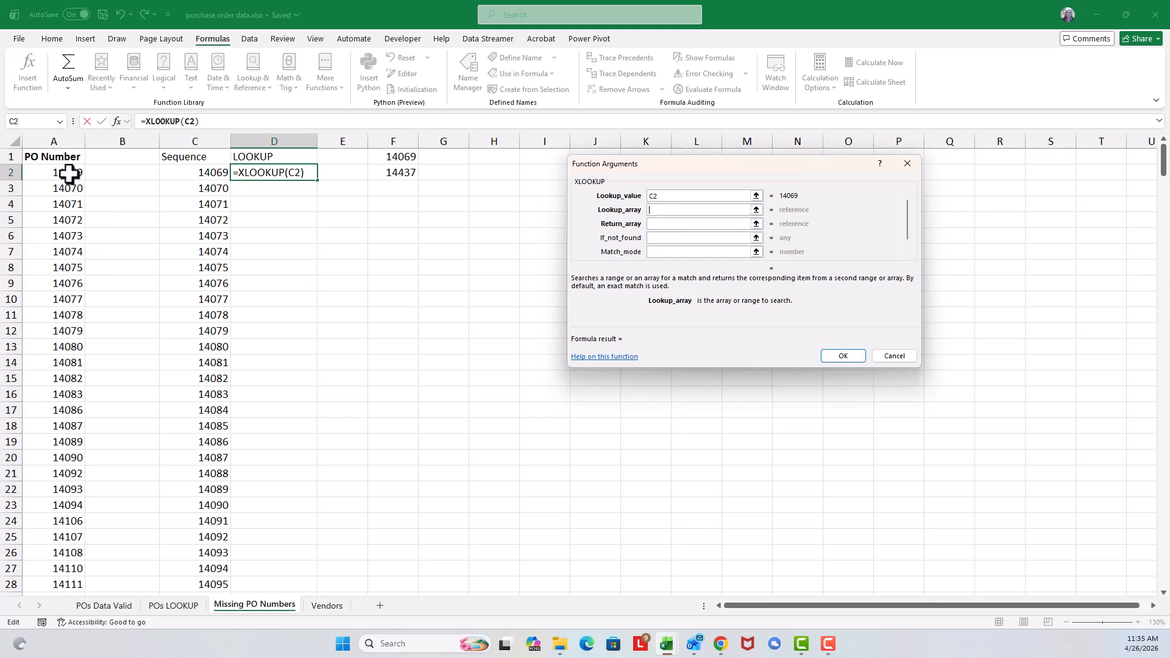
pyautogui.click(46, 172)
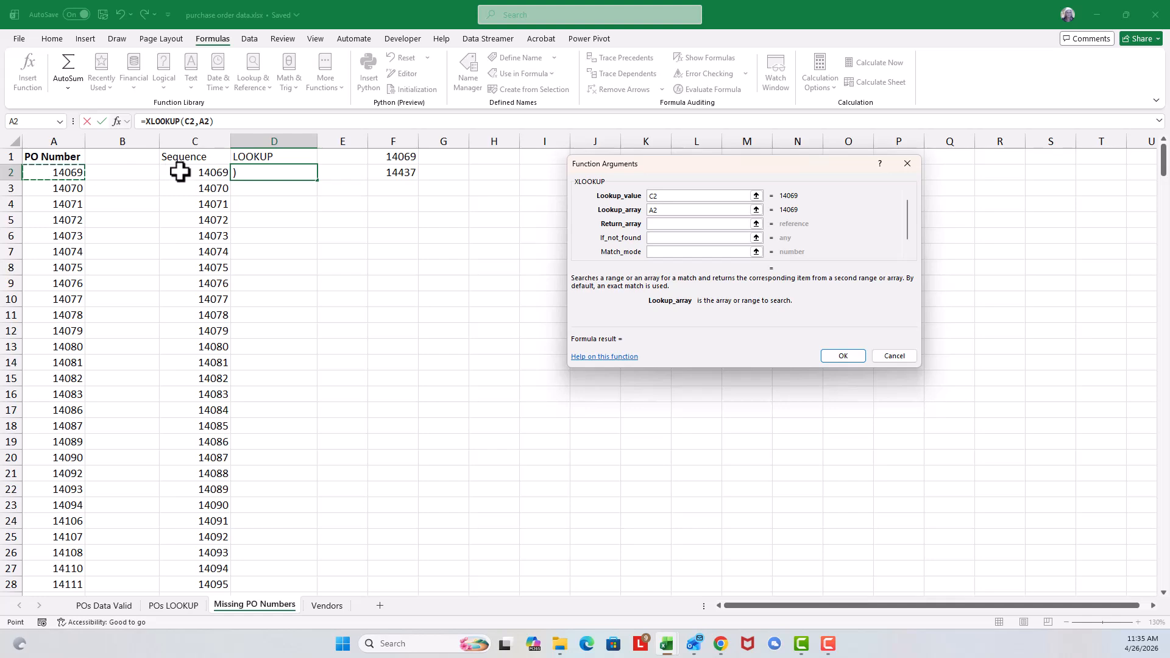
pyautogui.hotkey('ctrl', 'shift', 'Down')
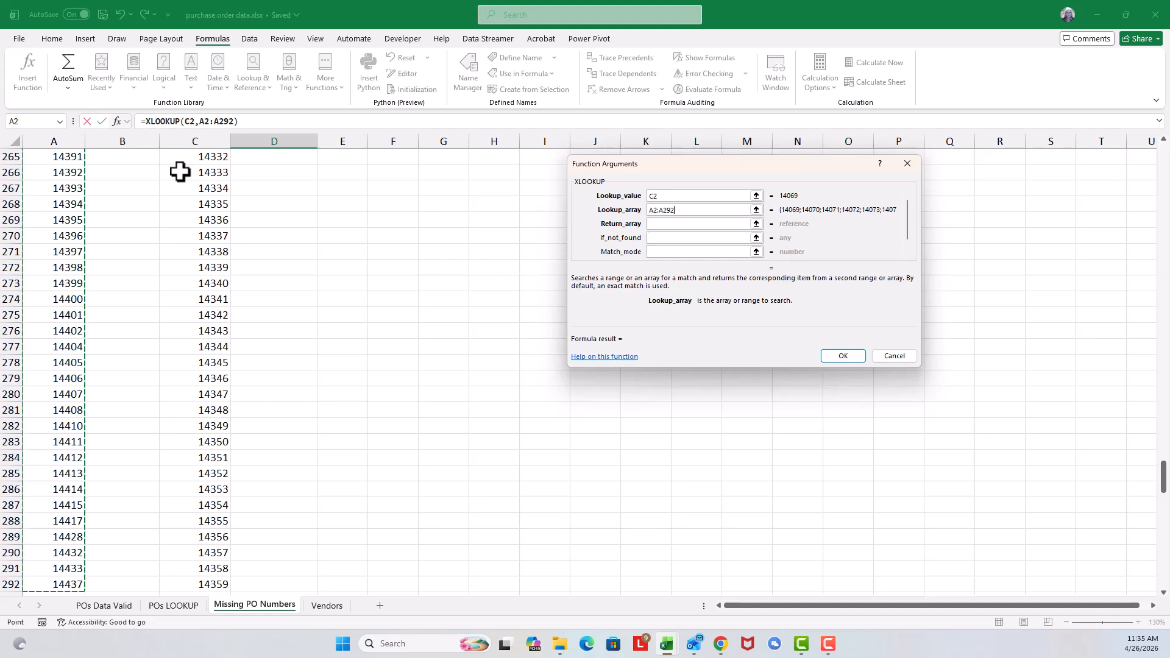
pyautogui.press('F4')
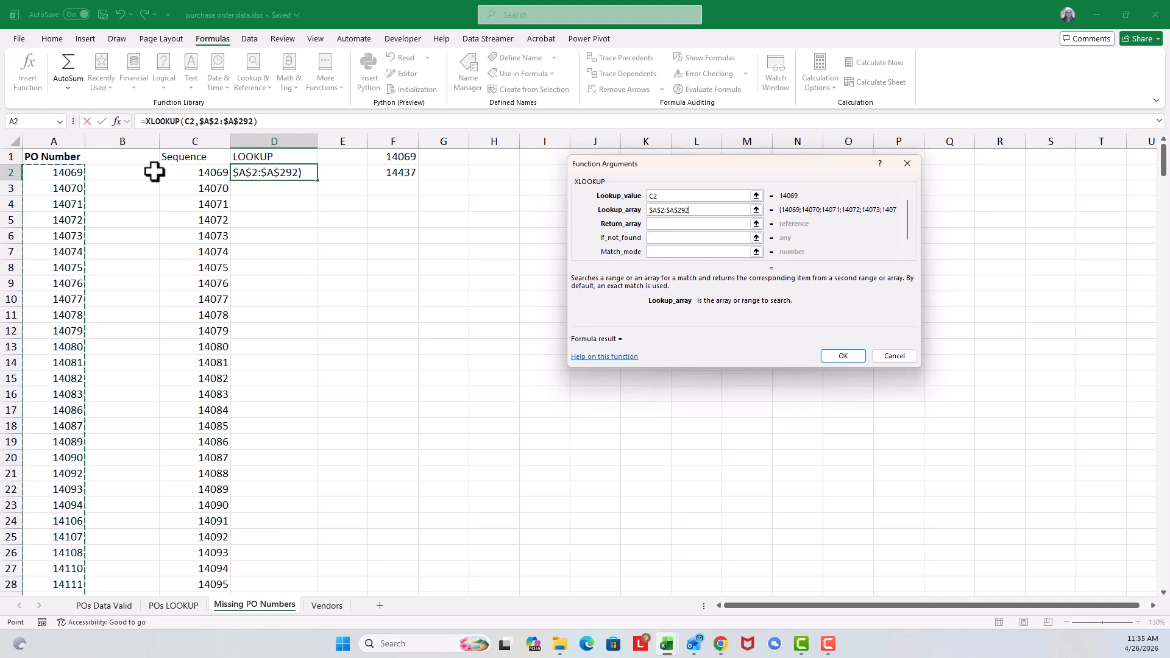
pyautogui.press('Tab')
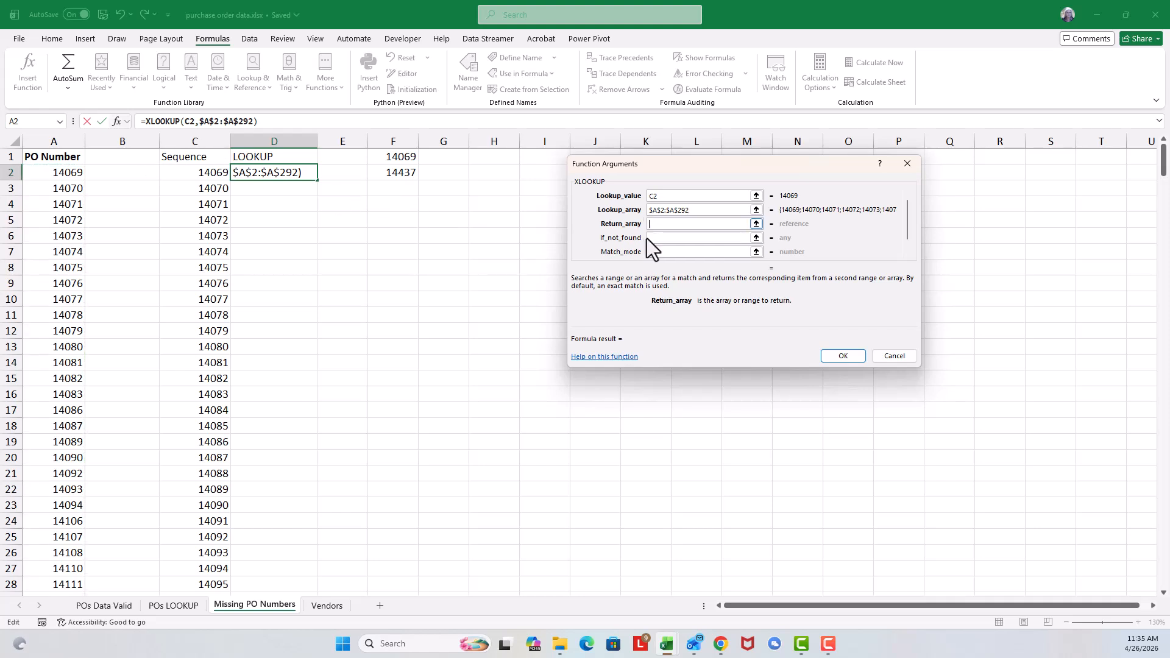
pyautogui.click(50, 174)
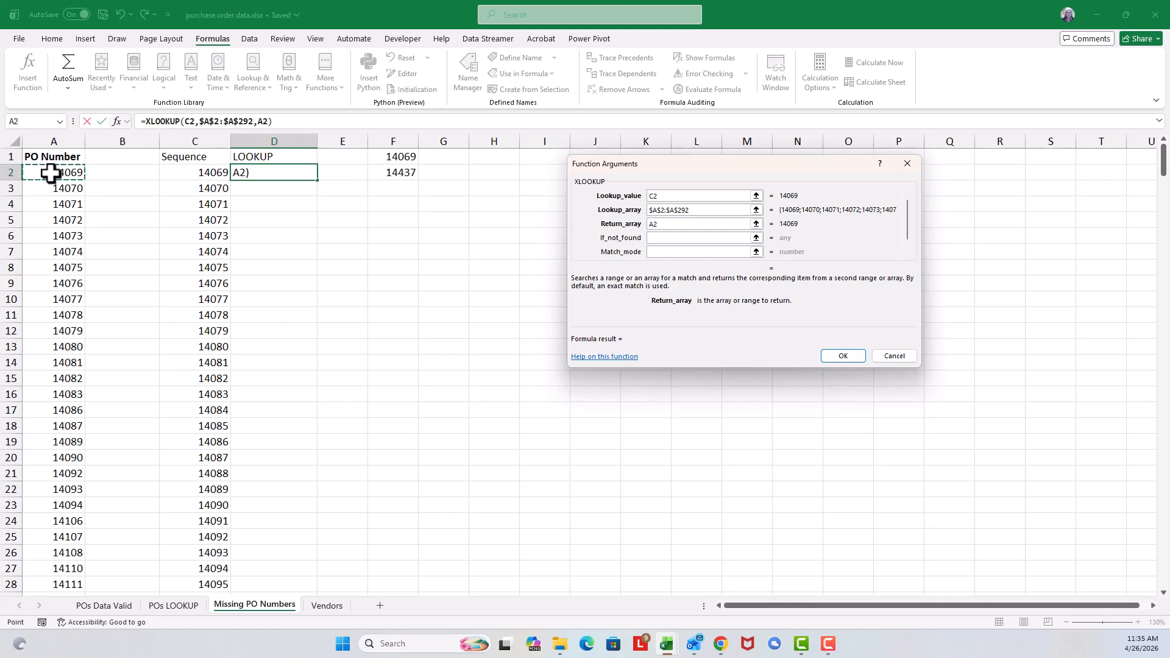
pyautogui.hotkey('ctrl', 'shift', 'Down')
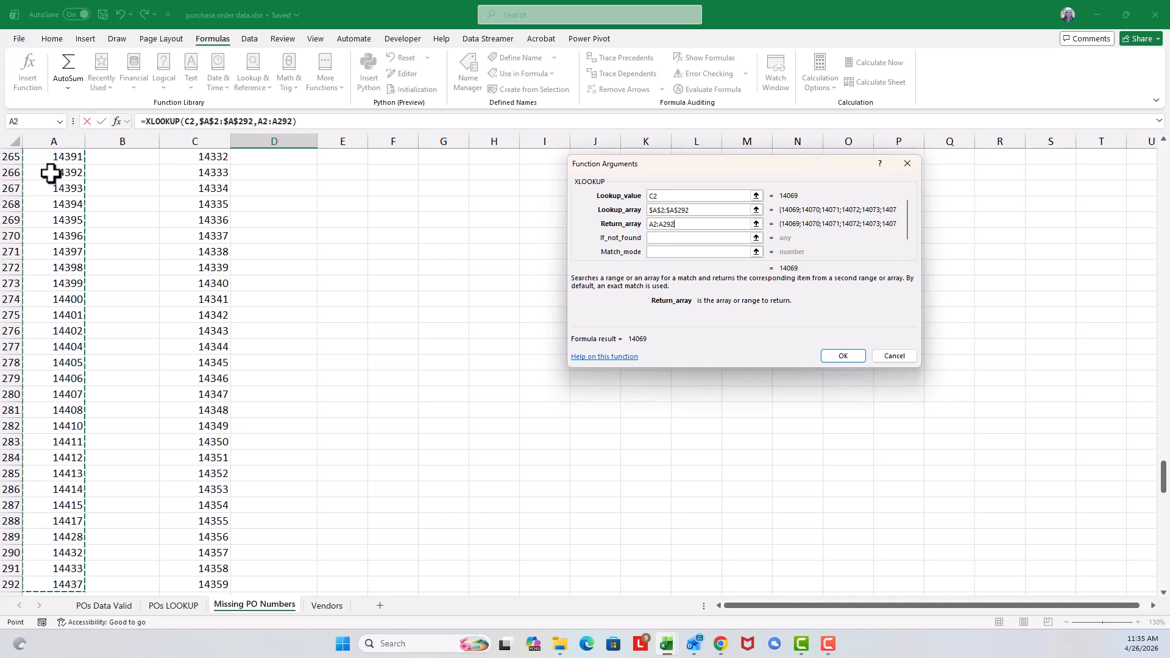
pyautogui.press('F4')
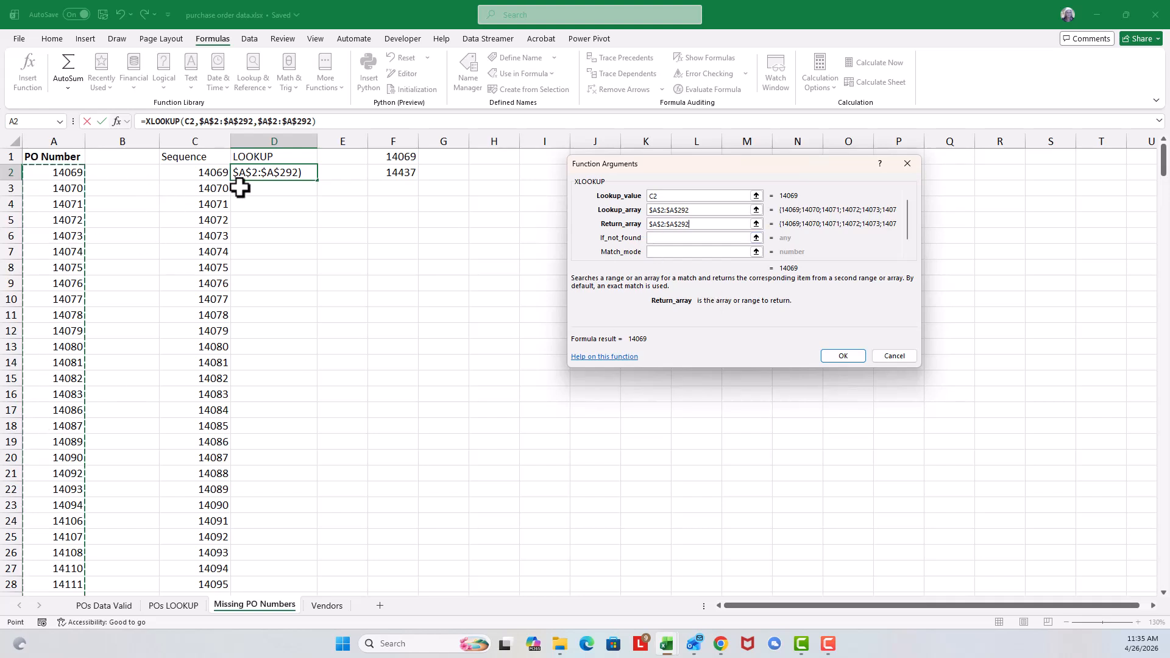
# Step: Have the XLOOKUP return "Not found" when there is no match, and enter the finished formula in D2
pyautogui.click(655, 238)
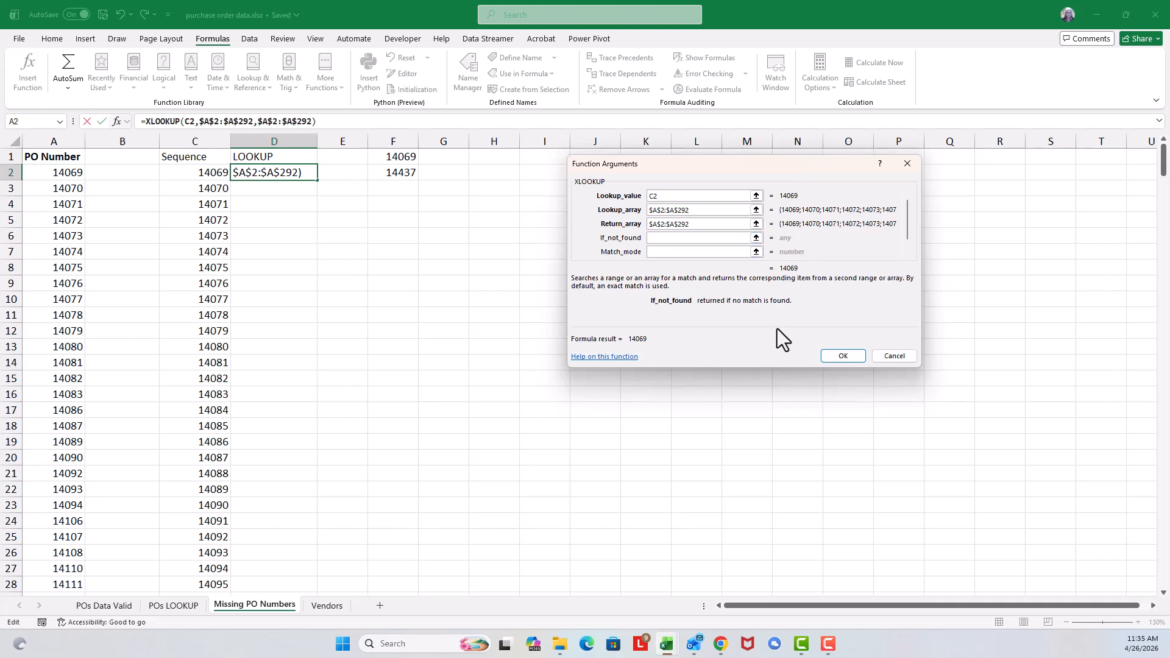
pyautogui.write('"No')
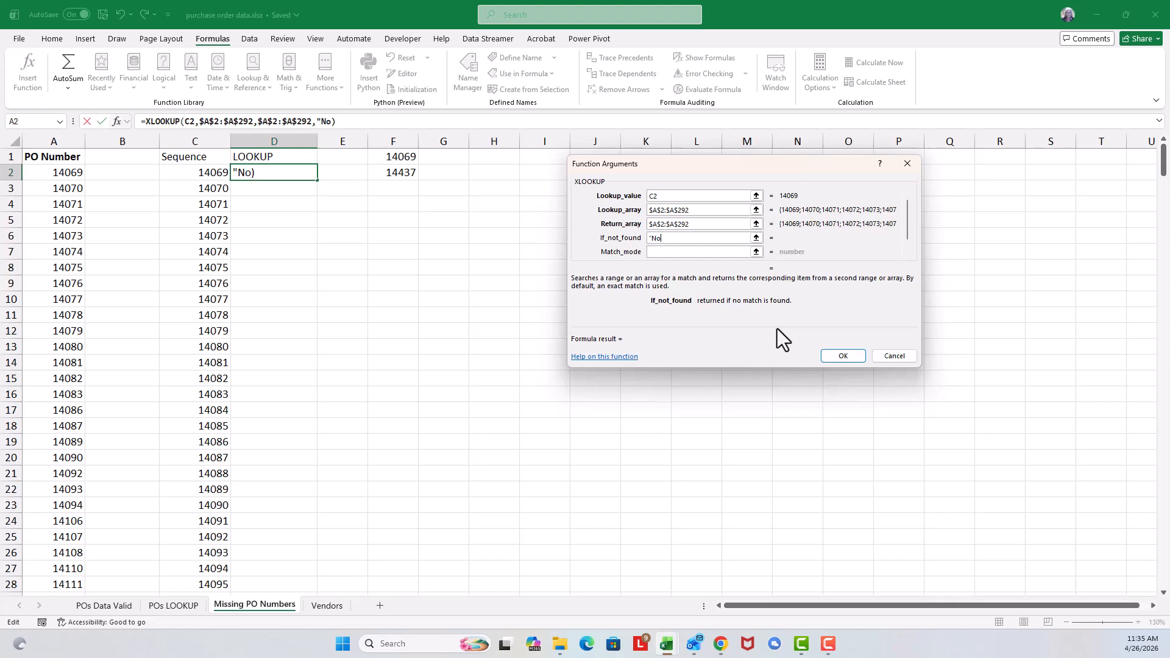
pyautogui.write('t found"')
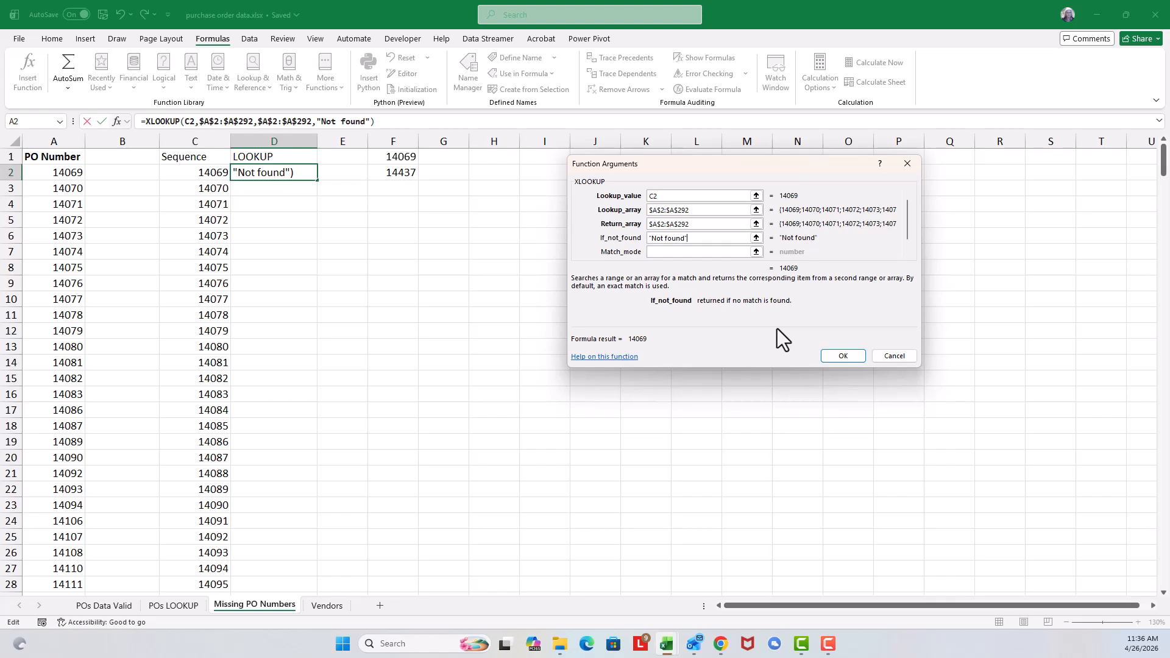
pyautogui.click(845, 356)
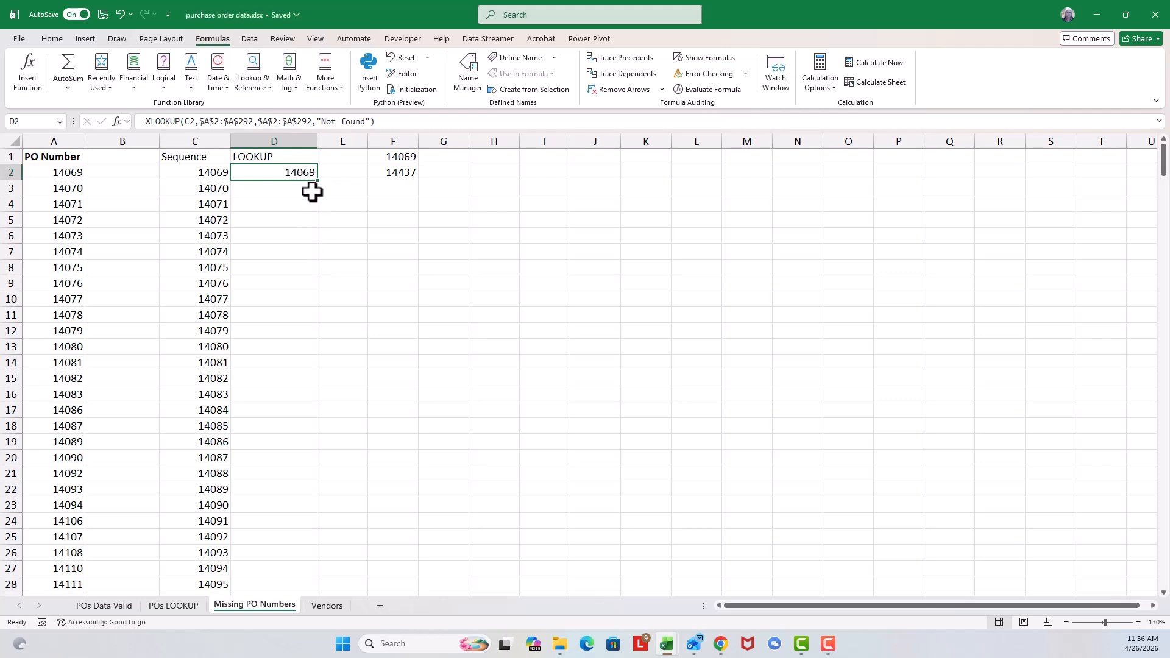
# Step: Fill the XLOOKUP formula from D2 down the LOOKUP column alongside the whole sequence and look over the results
pyautogui.doubleClick(320, 184)
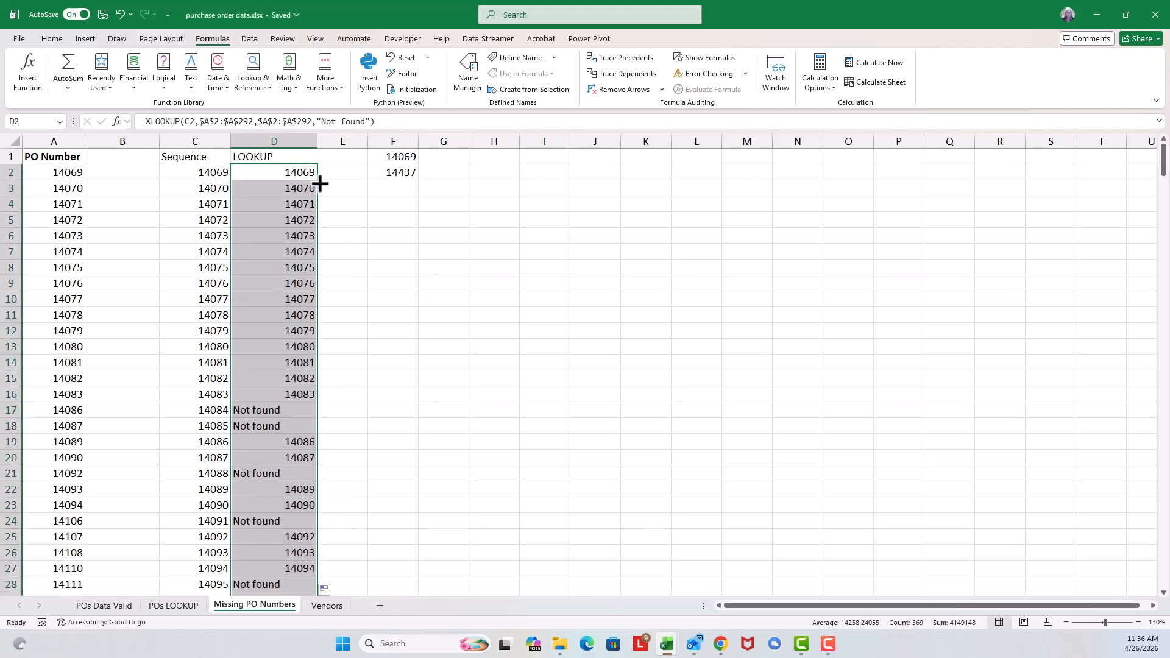
pyautogui.scroll(-12, 306, 381)
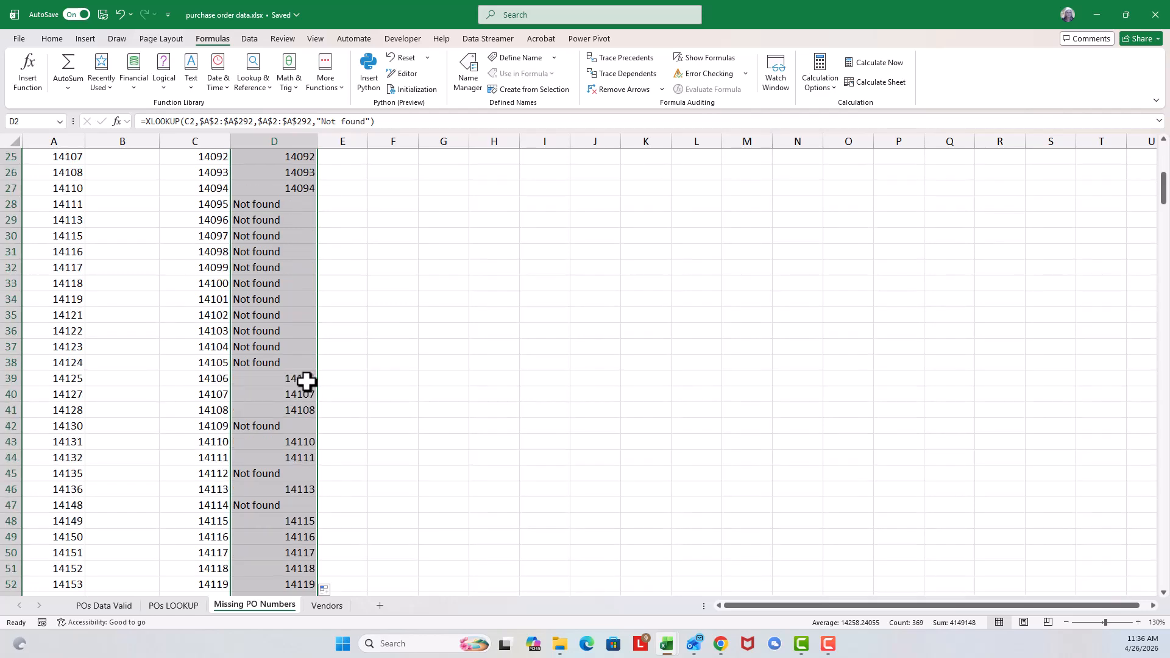
pyautogui.scroll(-17, 306, 381)
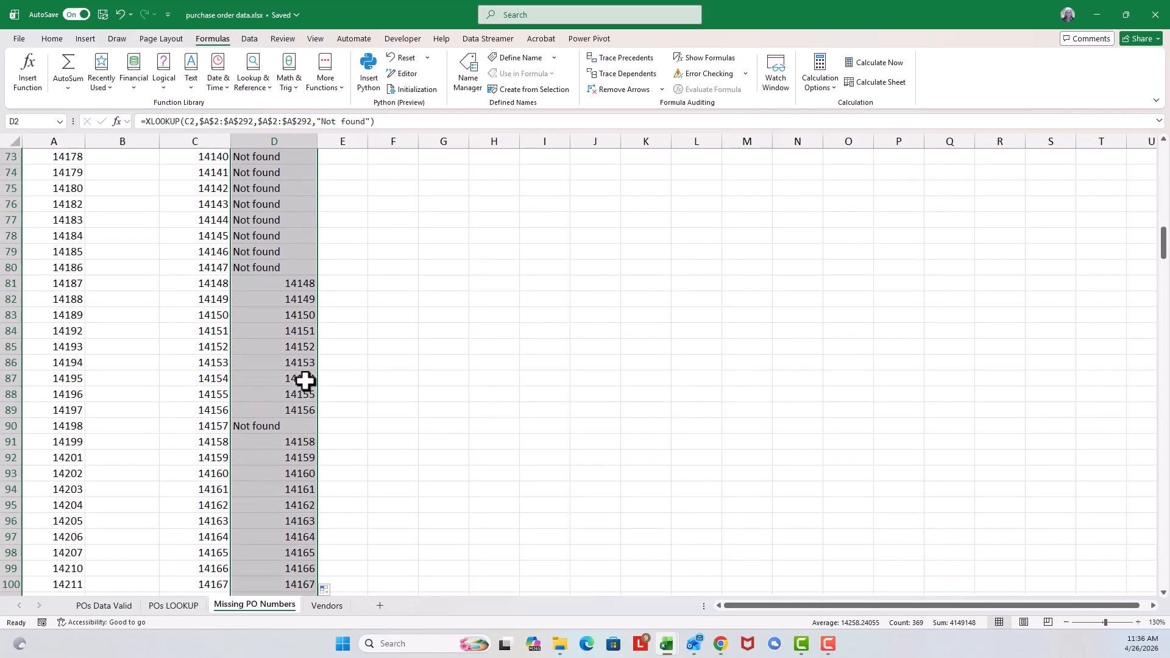
pyautogui.scroll(-5, 306, 381)
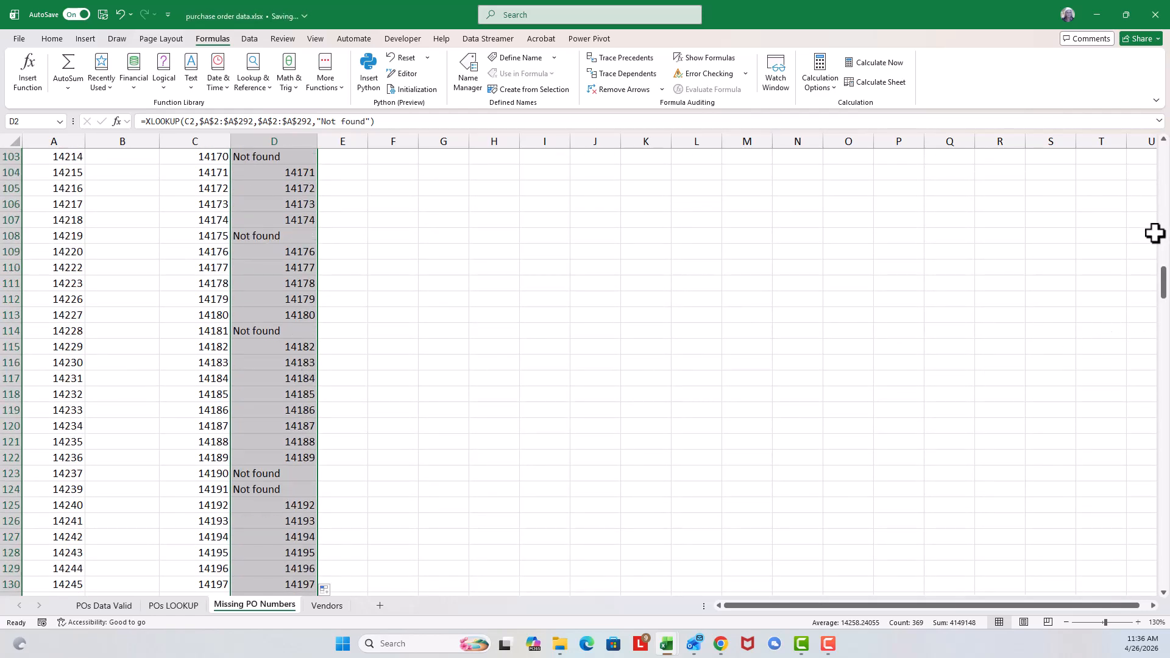
pyautogui.moveTo(1162, 300); pyautogui.dragTo(1162, 163)
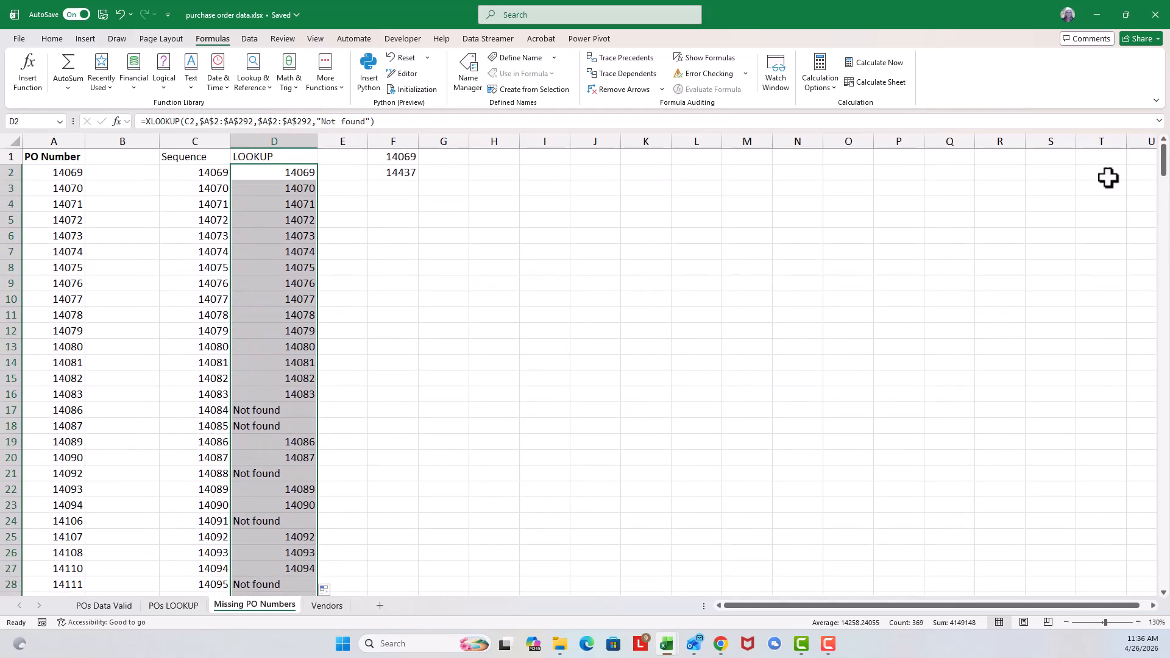
# Step: Turn on filtering for the Sequence and LOOKUP columns
pyautogui.click(288, 174)
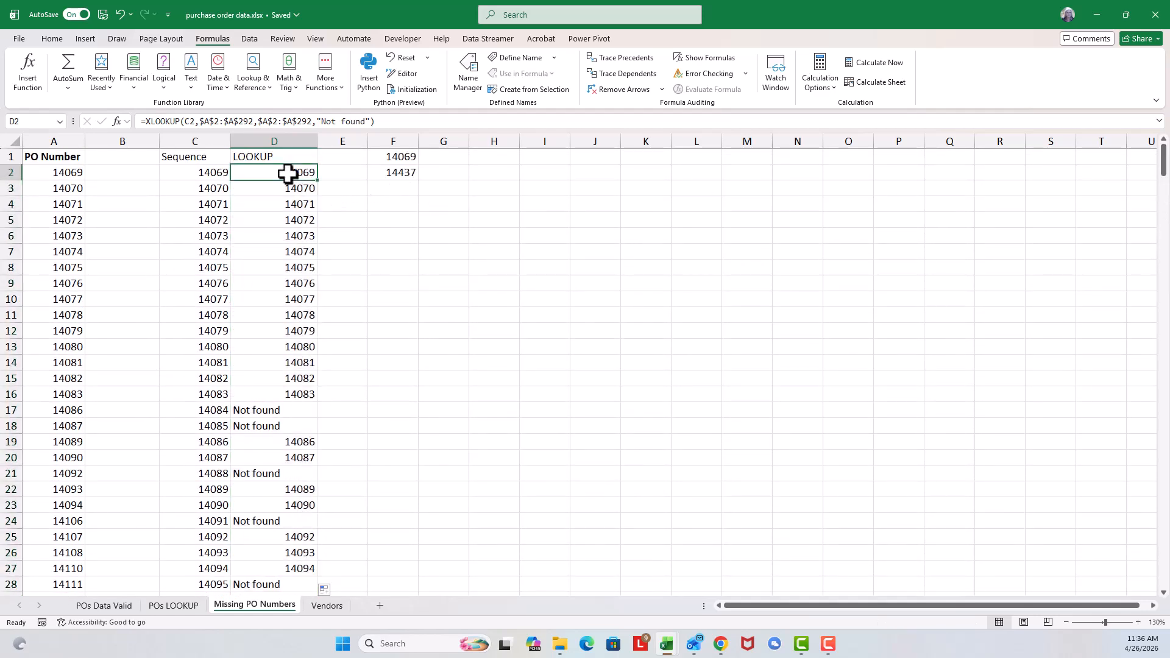
pyautogui.click(286, 216)
pyautogui.click(210, 222)
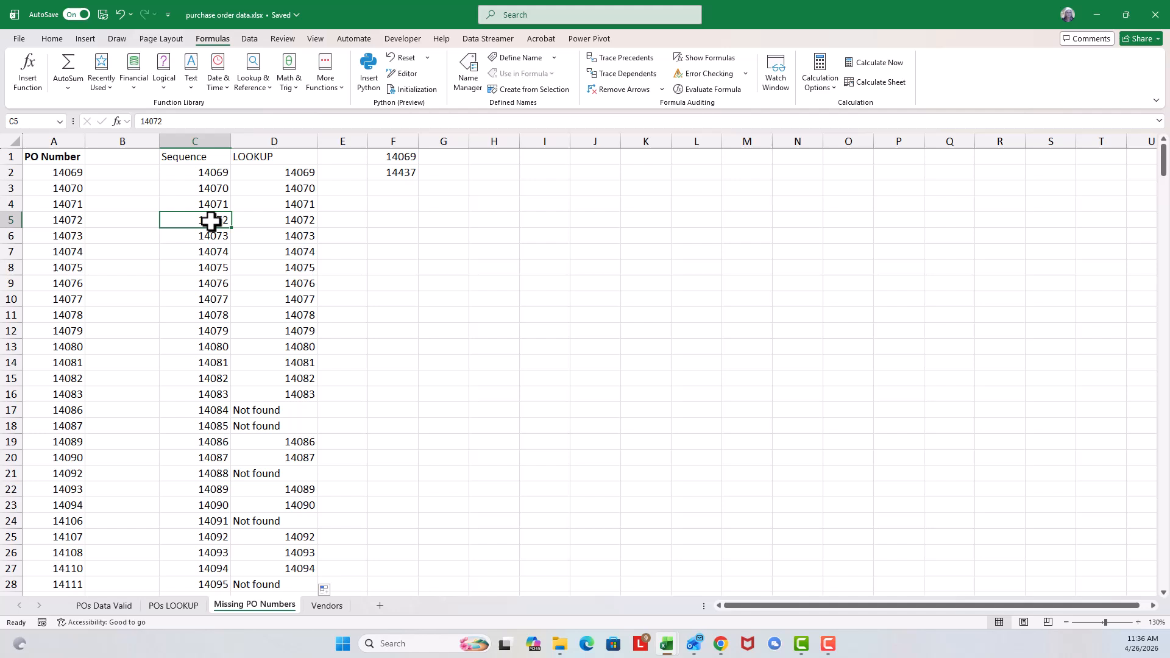
pyautogui.click(284, 218)
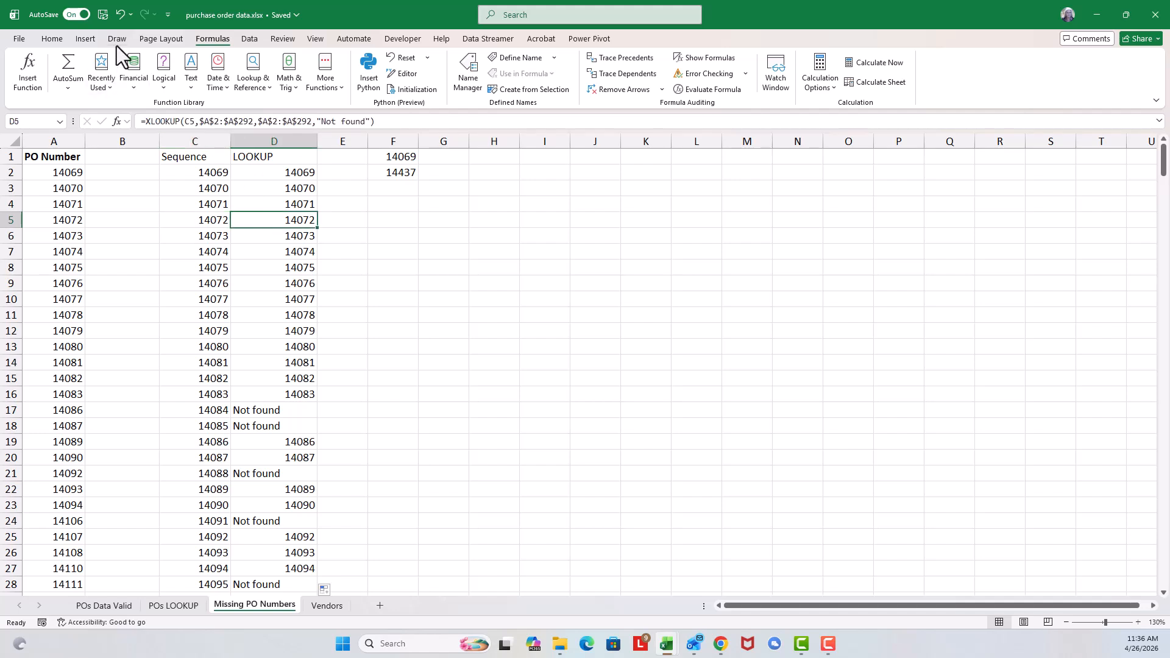
pyautogui.click(248, 38)
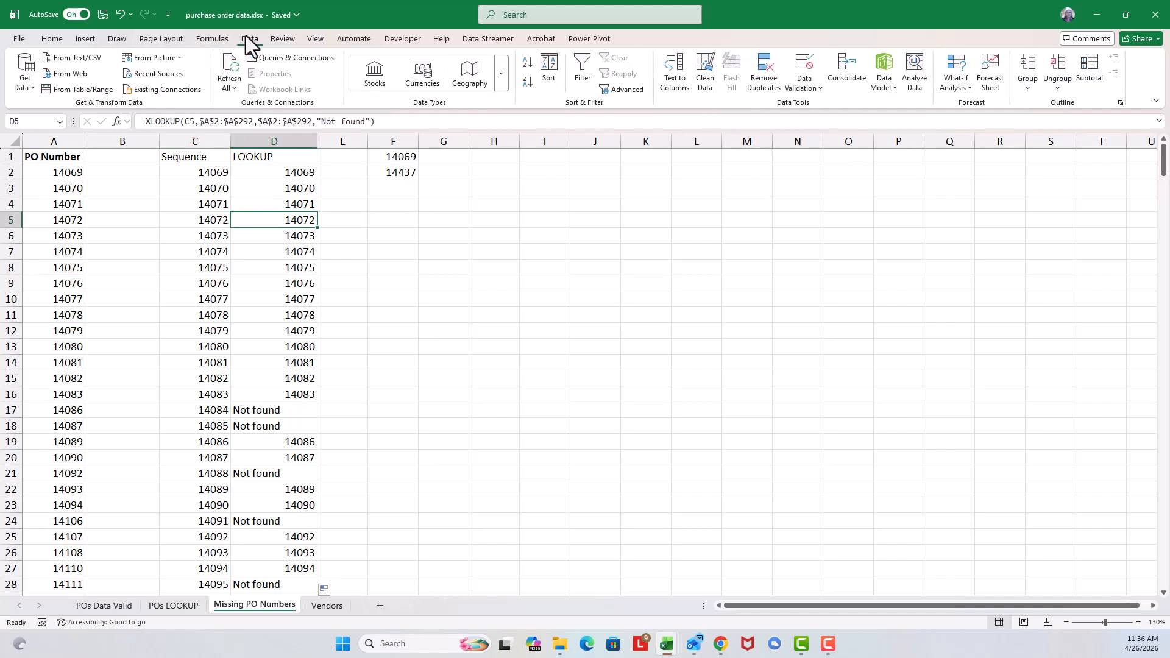
pyautogui.click(584, 72)
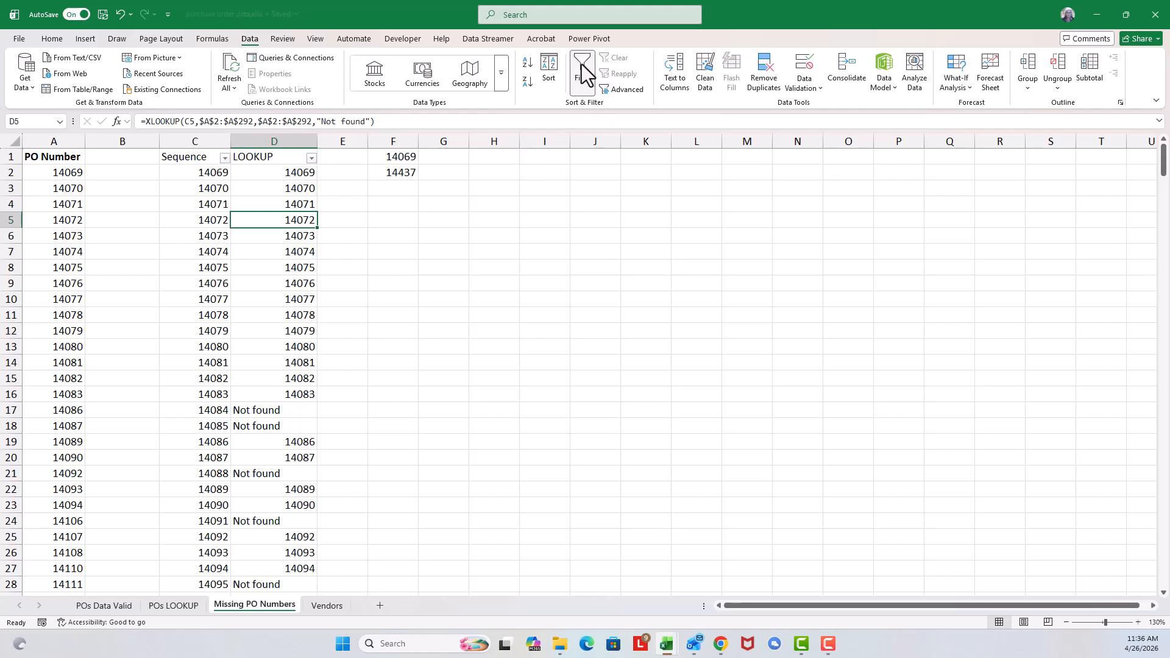
# Step: Filter the LOOKUP column to show only the "Not found" rows
pyautogui.click(312, 159)
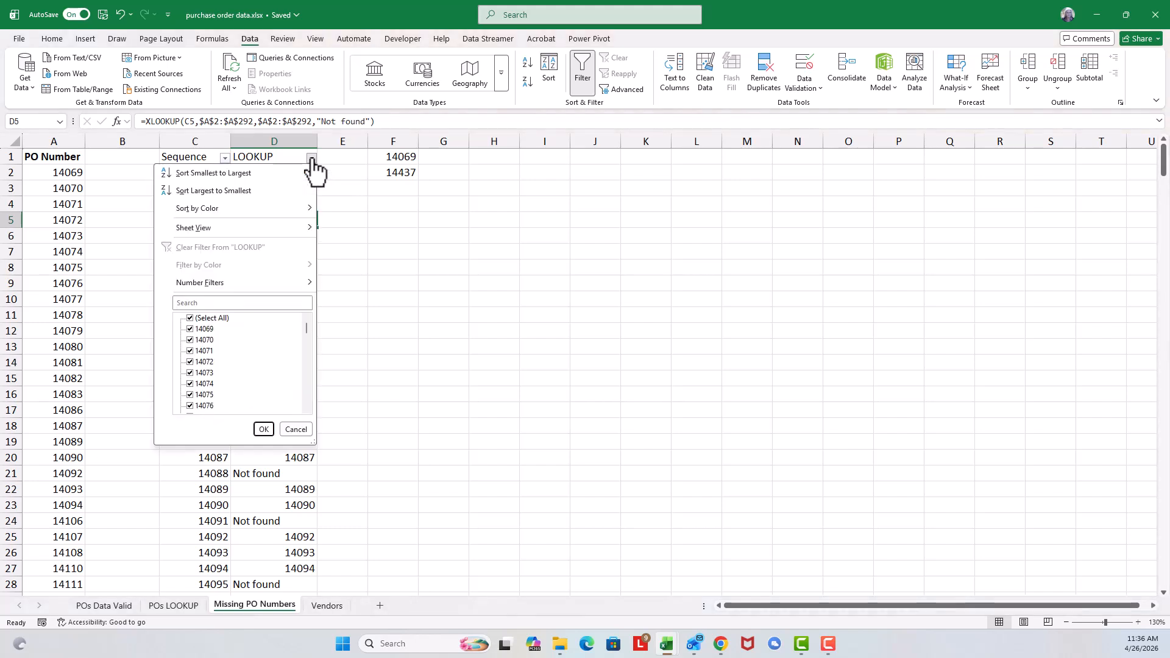
pyautogui.click(189, 317)
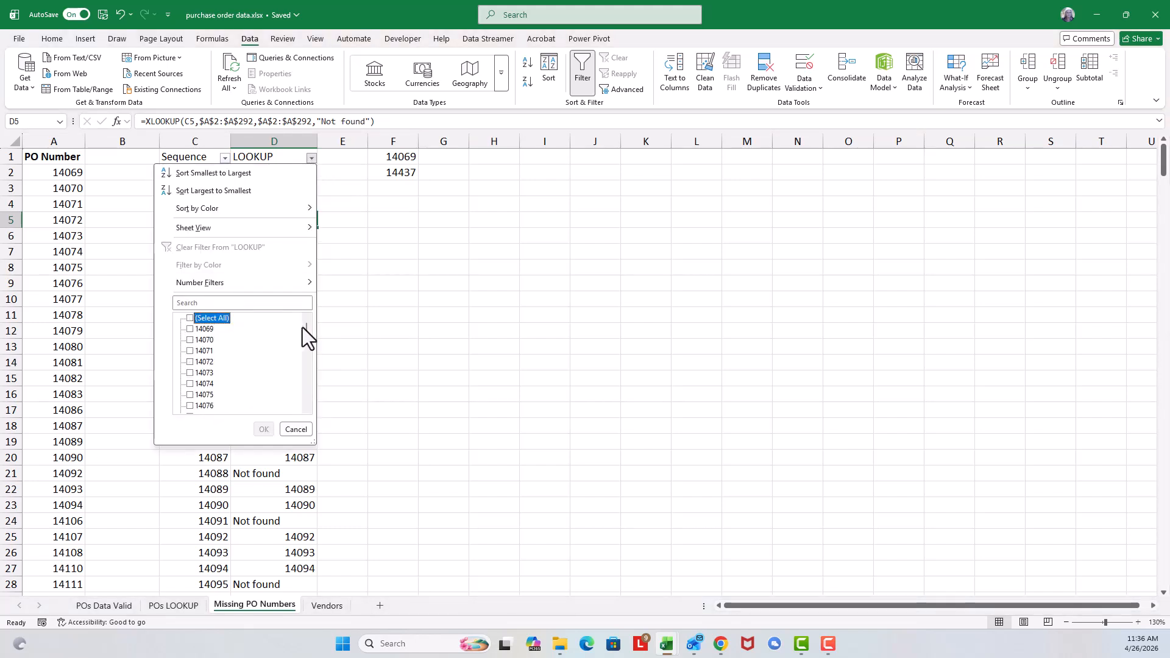
pyautogui.moveTo(306, 328); pyautogui.dragTo(306, 410)
pyautogui.click(189, 406)
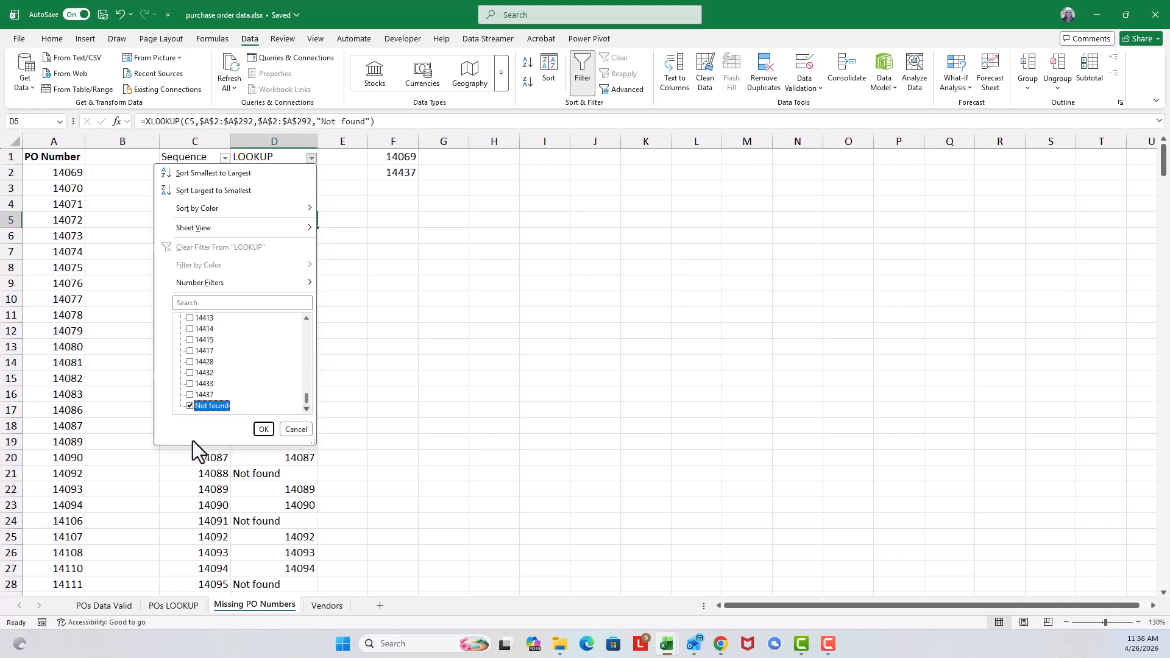
pyautogui.click(264, 429)
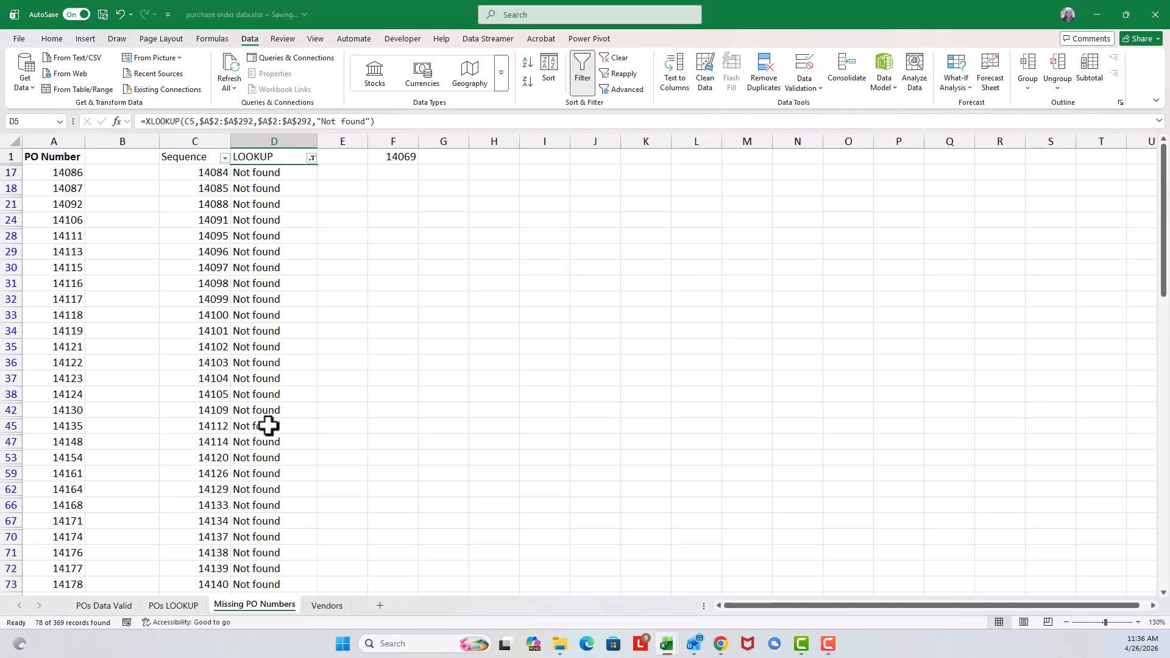
# Step: Look through the missing sequence numbers, then clear the LOOKUP filter and turn filtering off
pyautogui.scroll(-18, 235, 296)
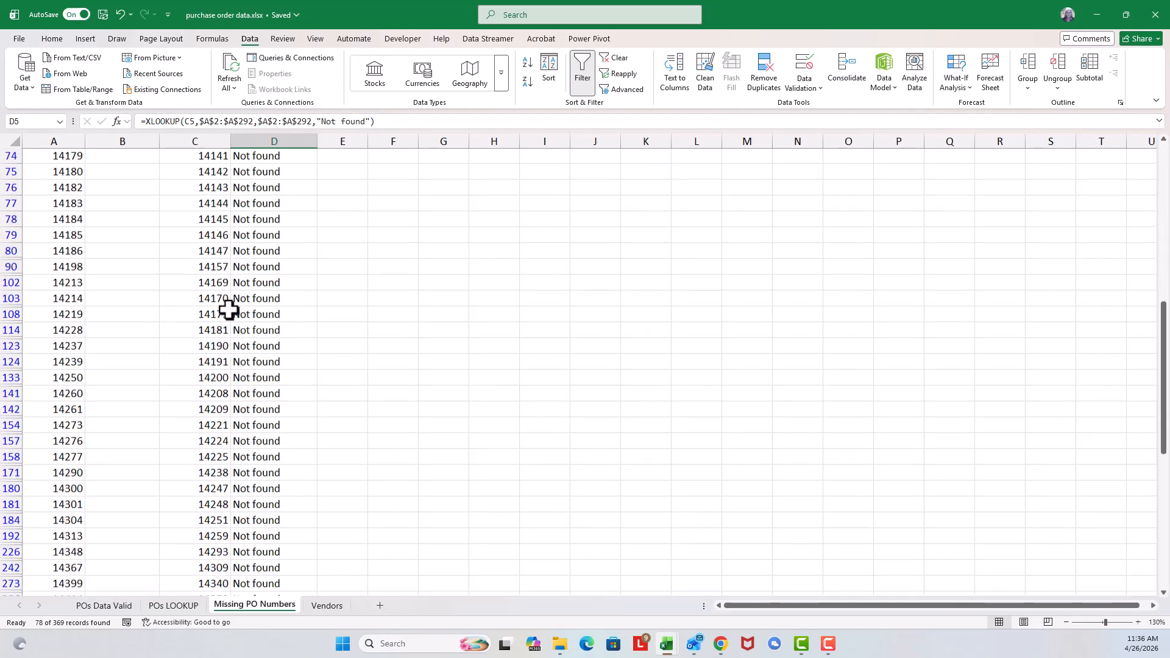
pyautogui.scroll(18, 229, 312)
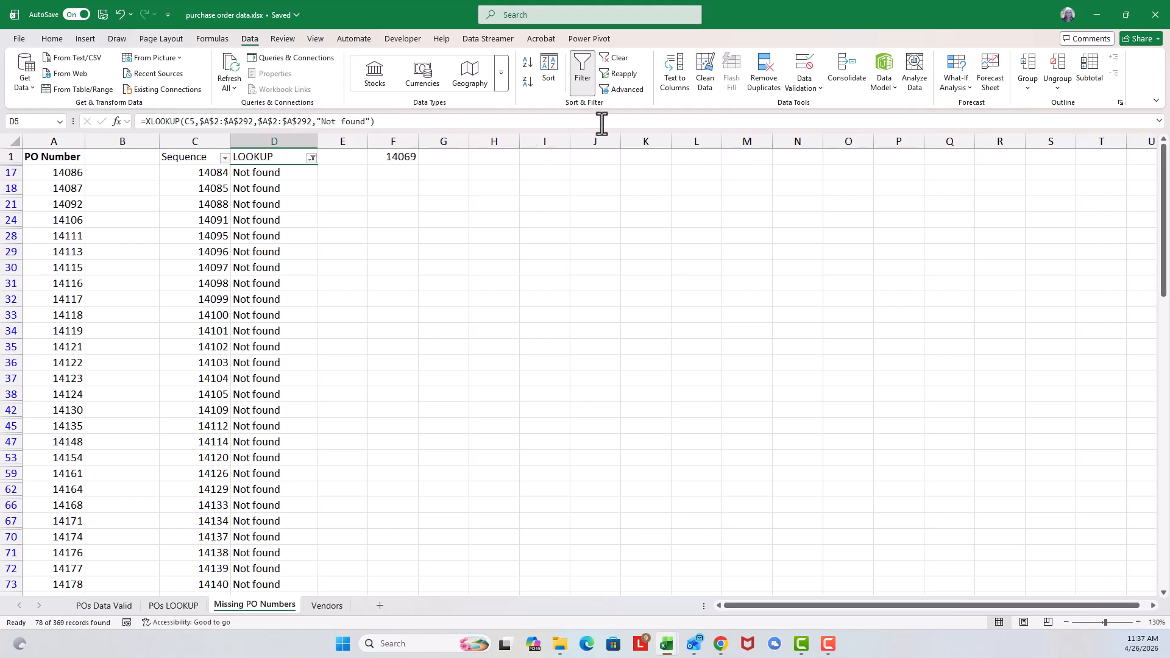
pyautogui.click(623, 60)
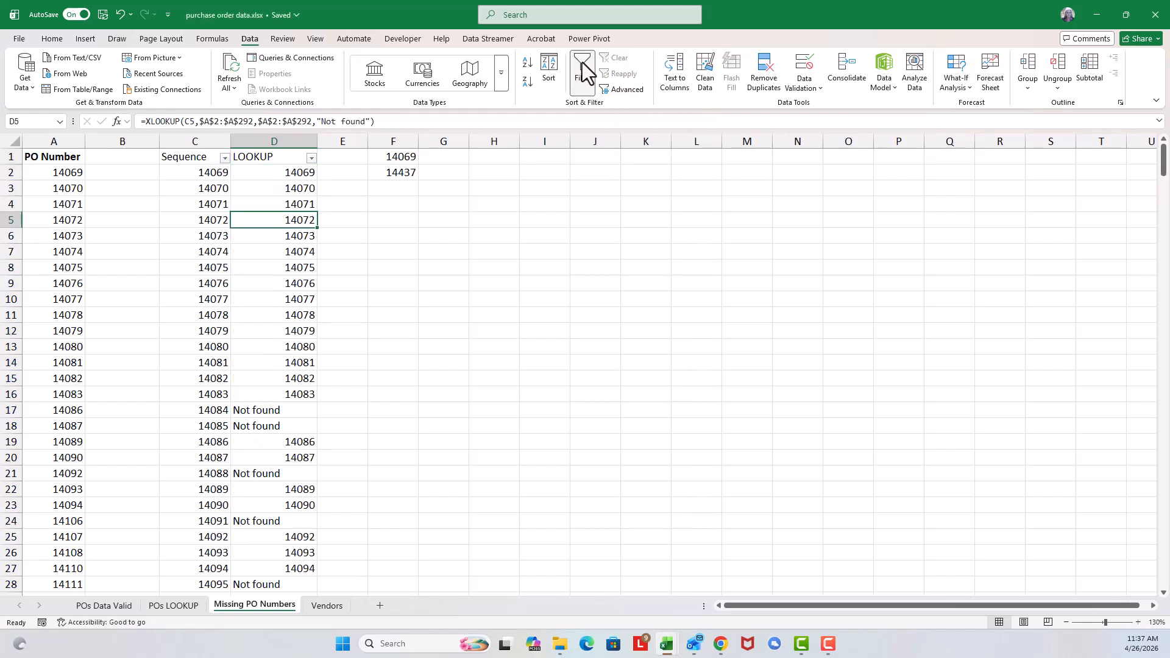
pyautogui.click(582, 68)
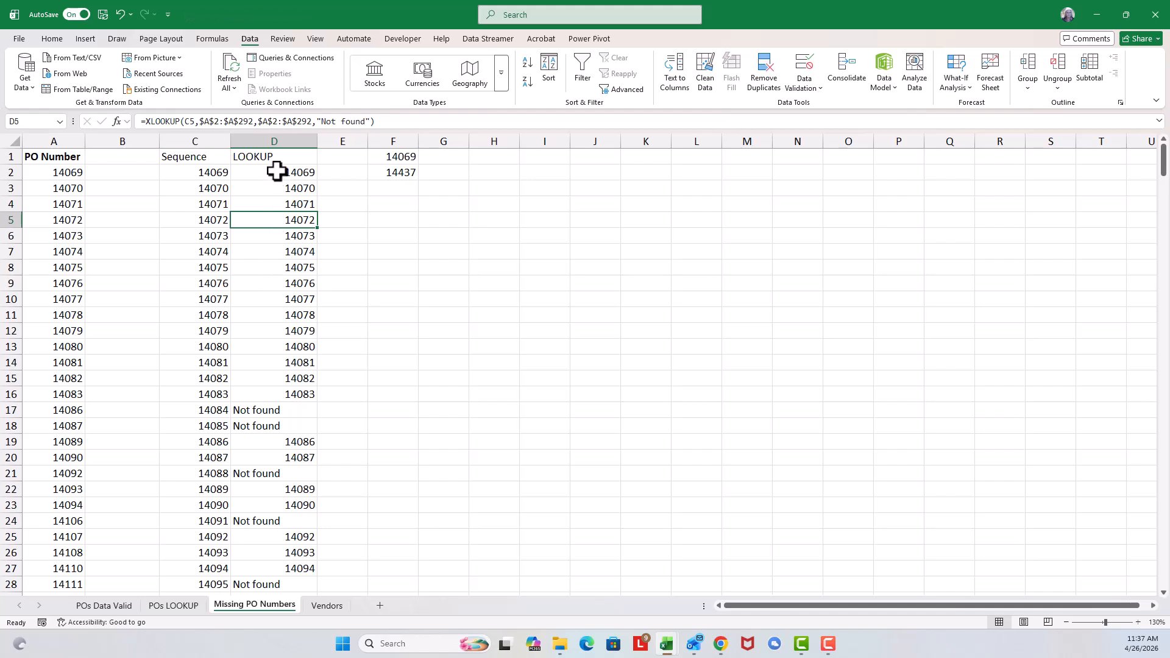
# Step: Delete all the XLOOKUP formulas from the LOOKUP column, from D2 down, keeping the header
pyautogui.moveTo(272, 174); pyautogui.dragTo(243, 314)
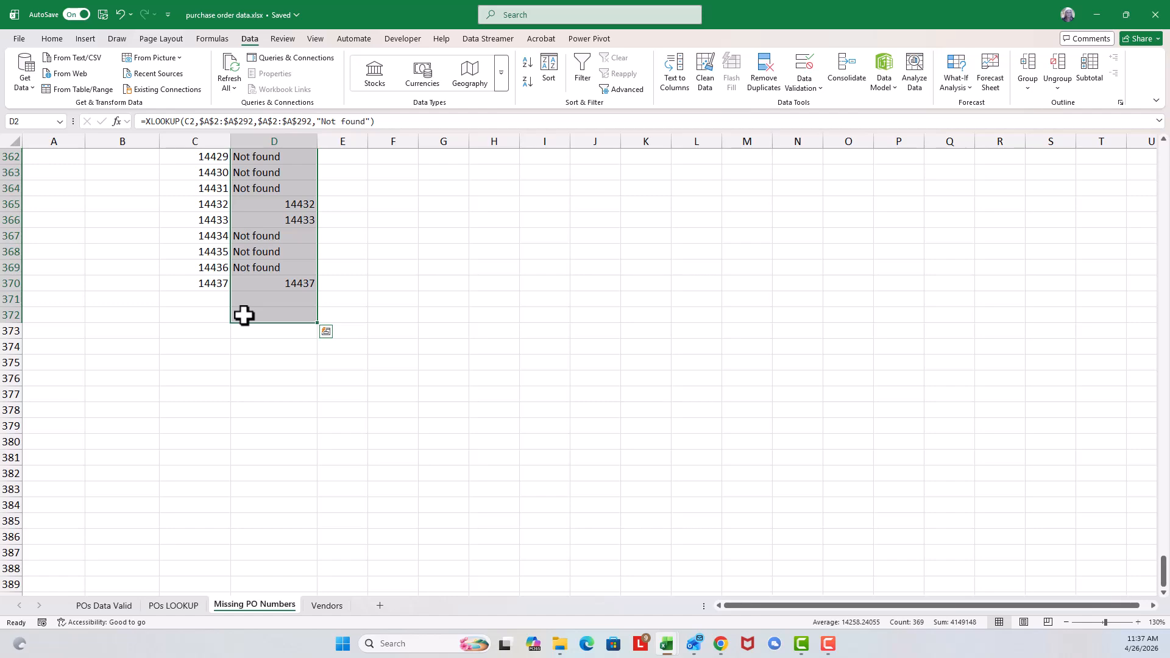
pyautogui.scroll(6, 241, 311)
pyautogui.press('Delete')
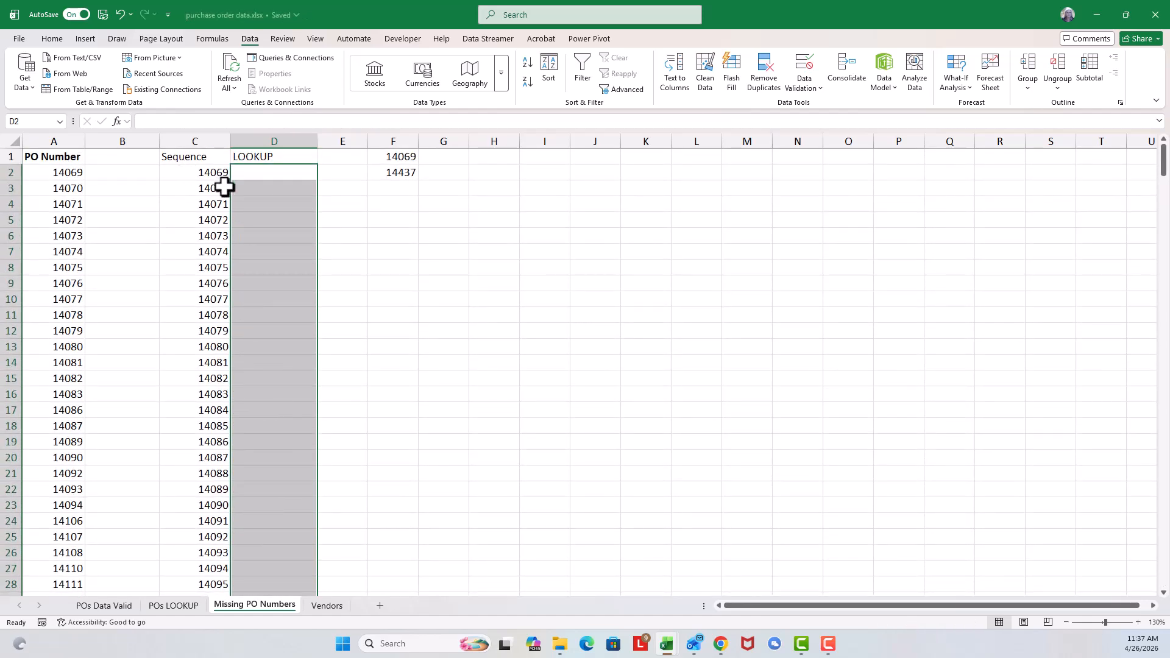
# Step: Insert a VLOOKUP function in D2 and open its arguments
pyautogui.click(243, 172)
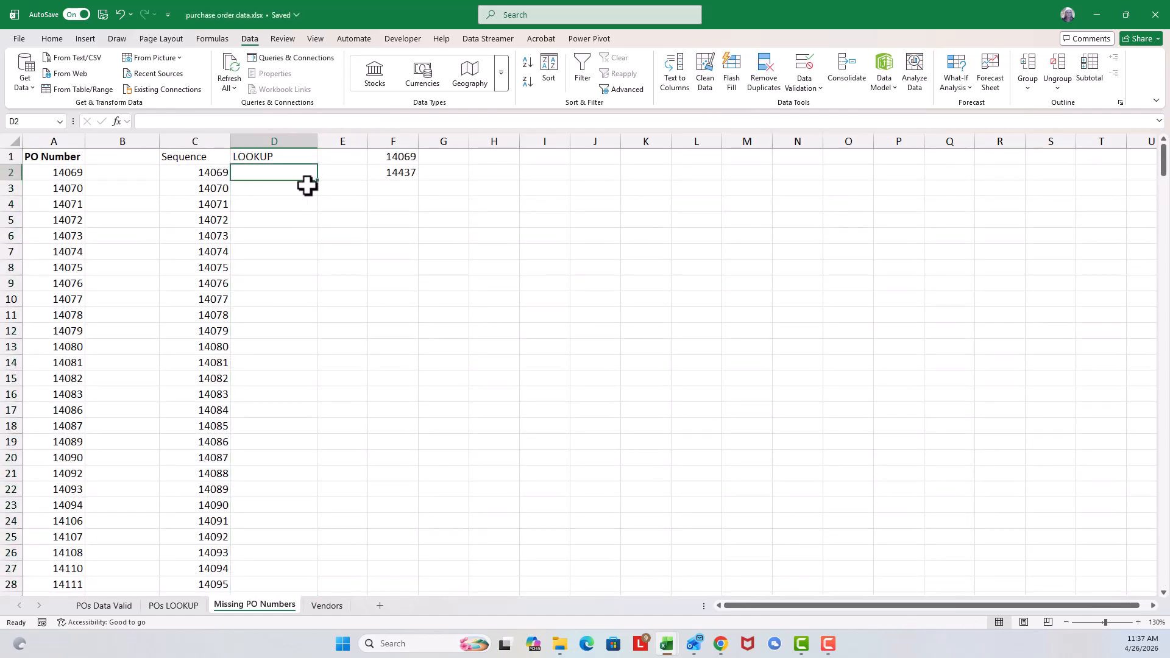
pyautogui.click(209, 39)
pyautogui.click(251, 79)
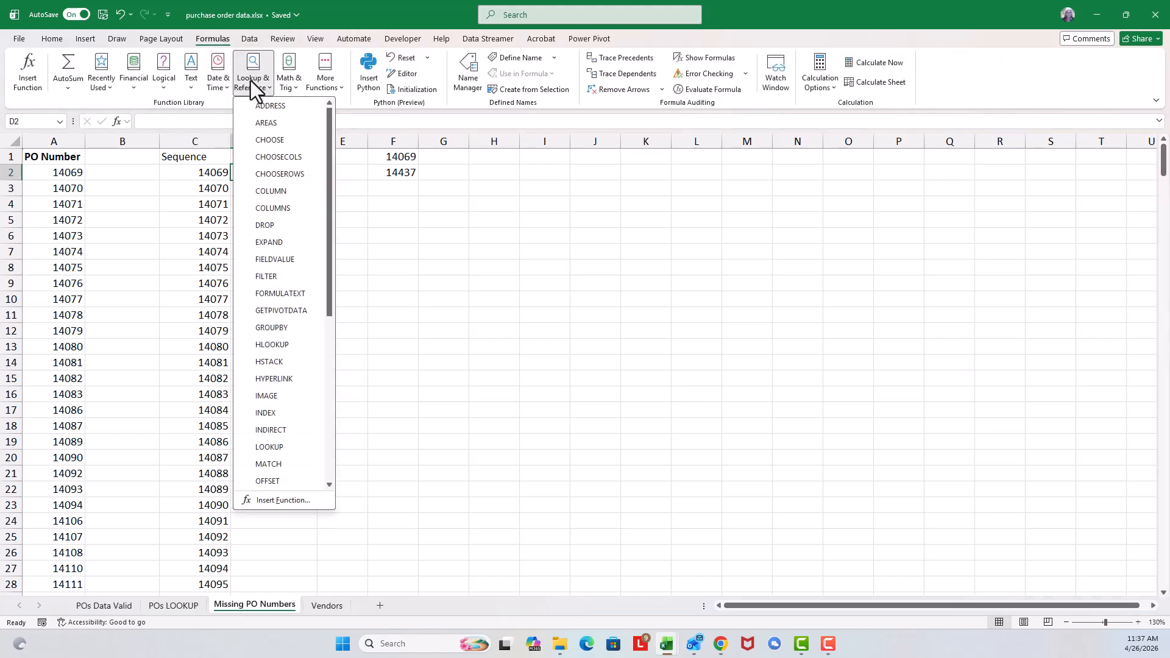
pyautogui.moveTo(331, 143); pyautogui.dragTo(332, 314)
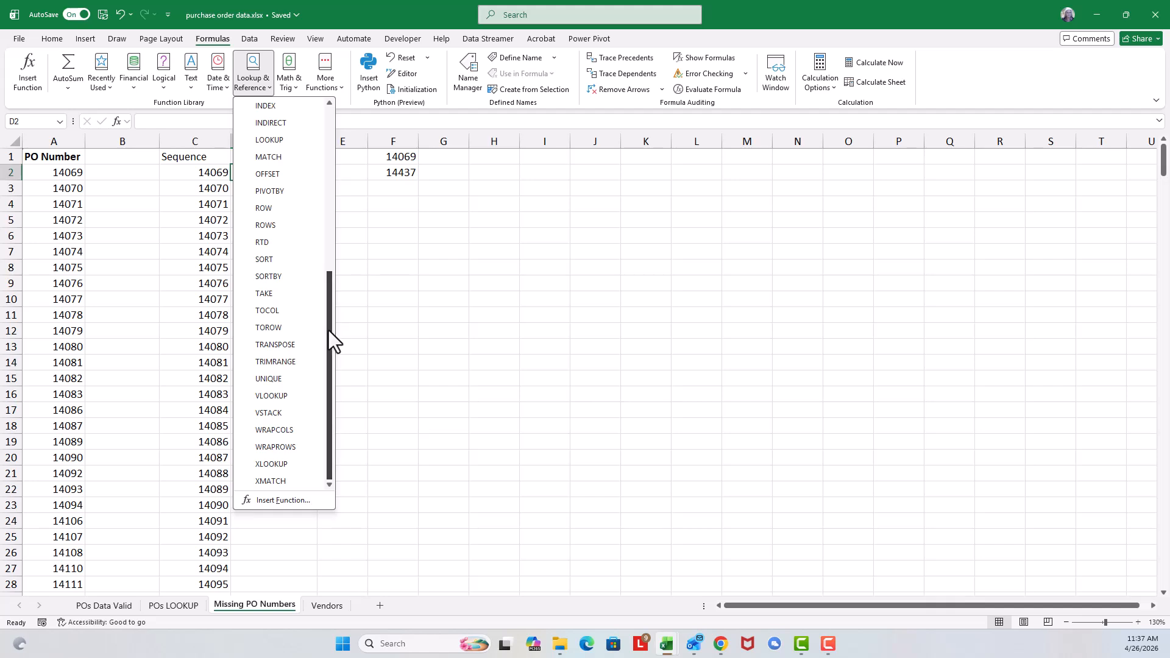
pyautogui.click(285, 395)
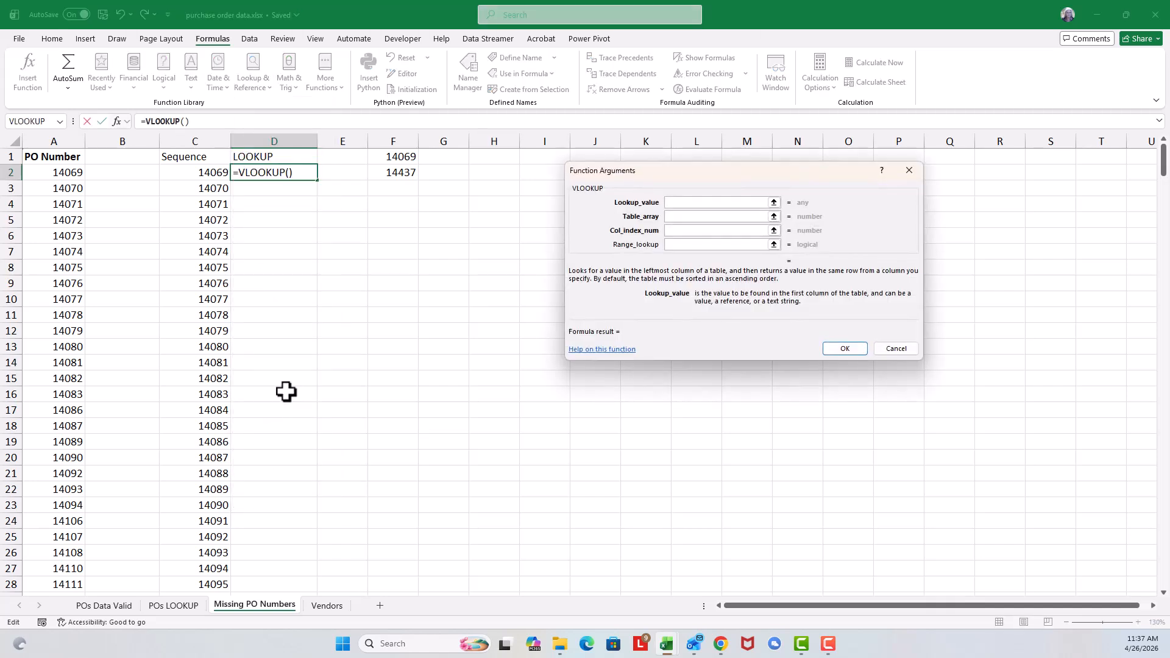
pyautogui.click(199, 177)
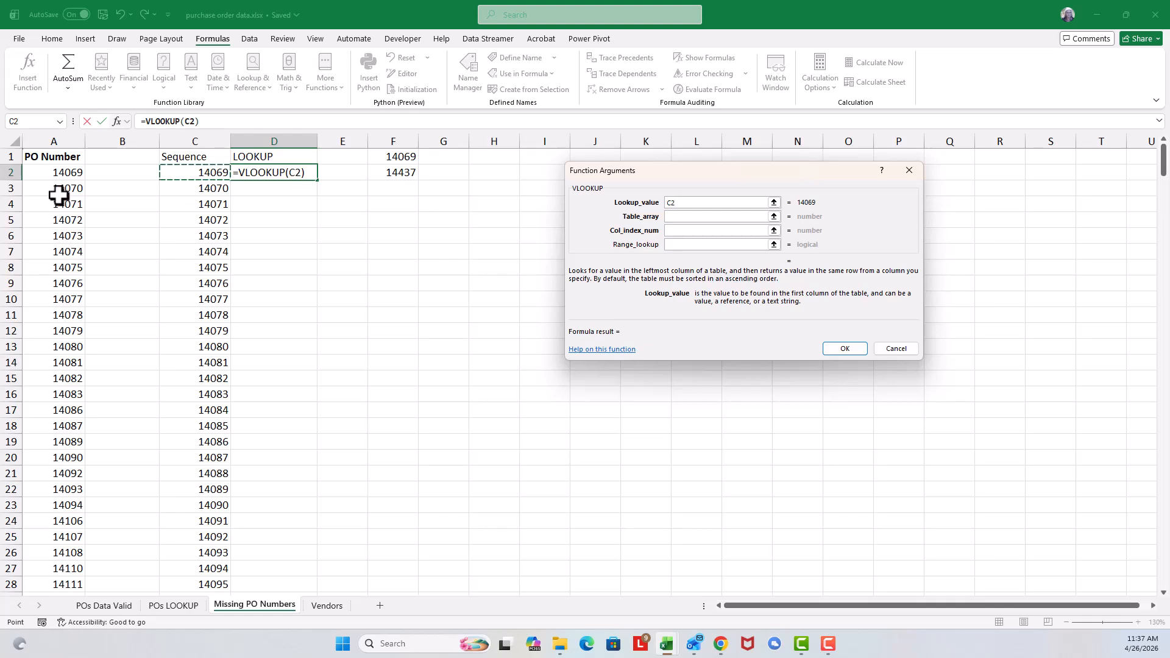
pyautogui.moveTo(55, 177); pyautogui.dragTo(59, 551)
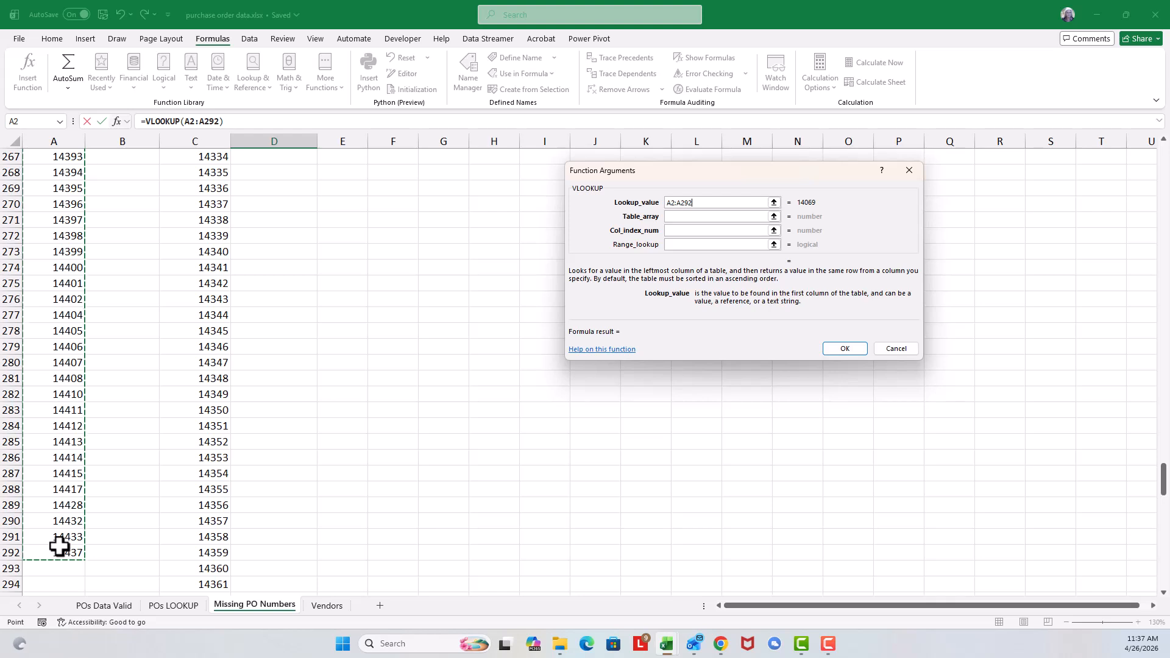
pyautogui.press('BackSpace')
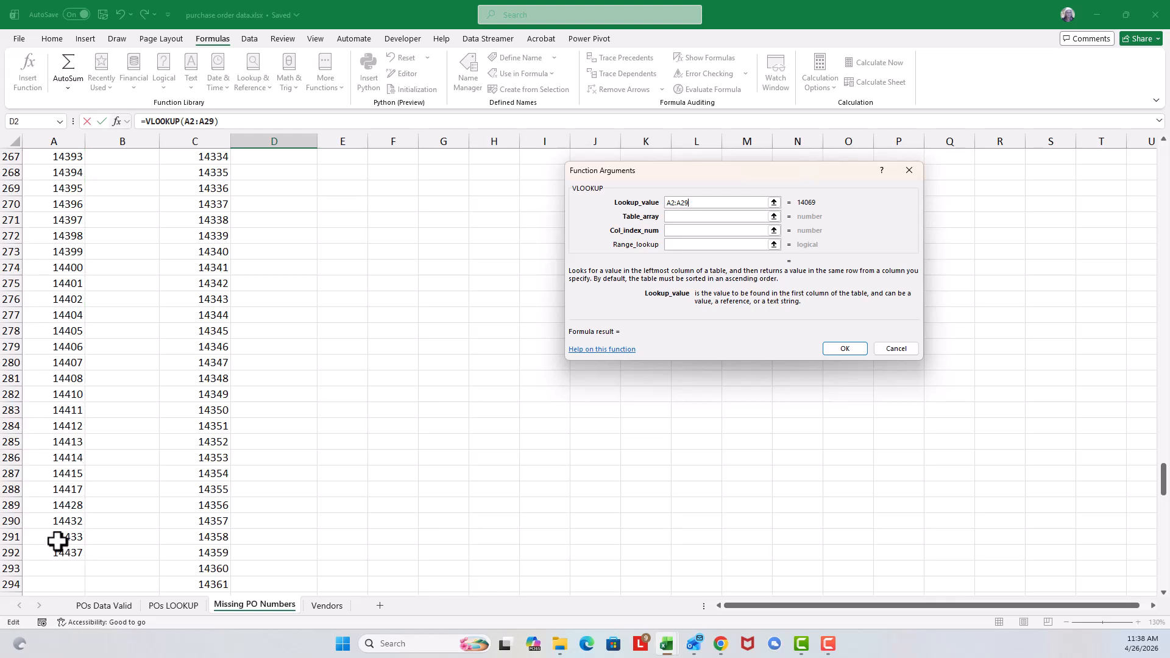
pyautogui.scroll(12, 299, 379)
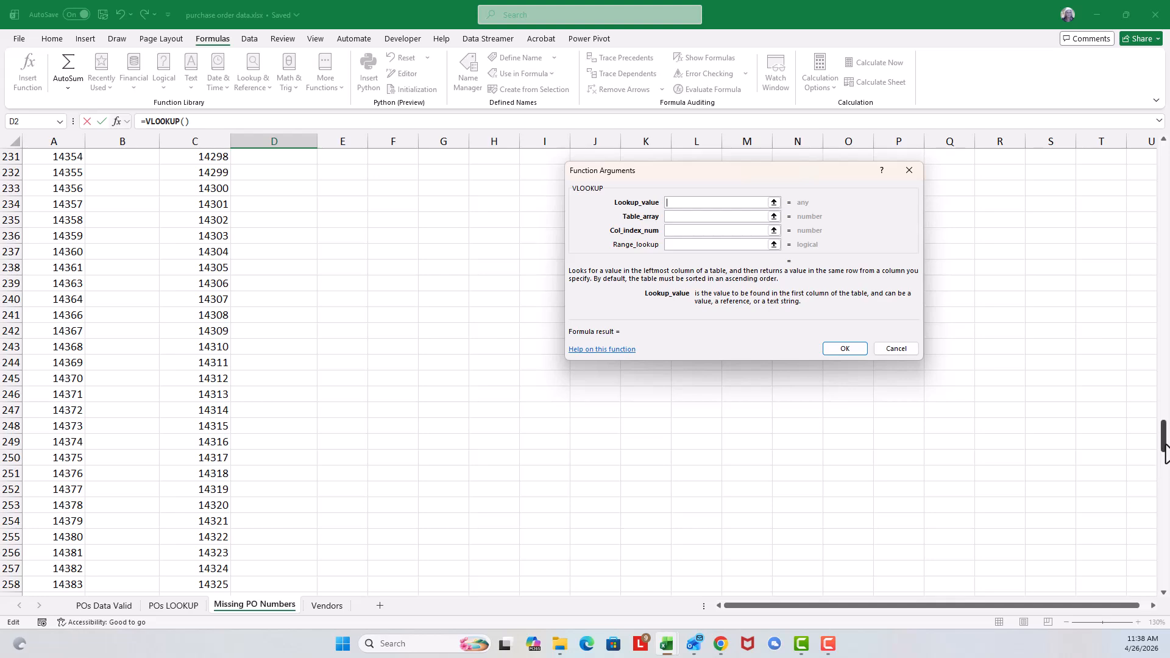
pyautogui.moveTo(1165, 439); pyautogui.dragTo(1160, 173)
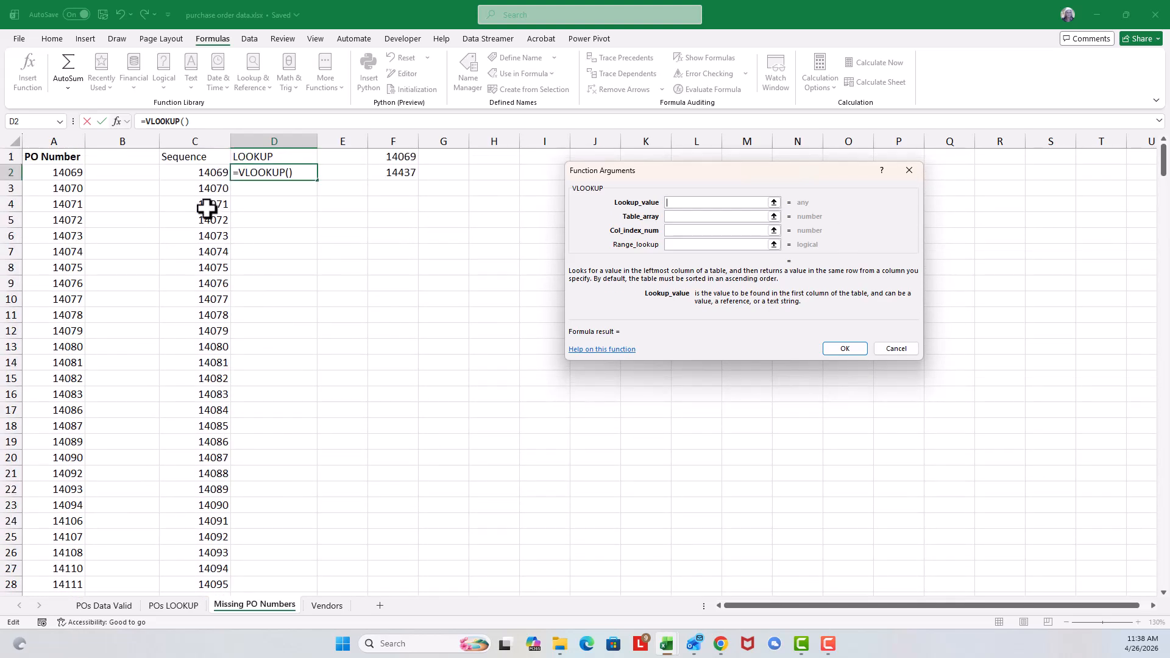
# Step: Set the VLOOKUP's lookup value to C2 and its table array to the PO numbers as the absolute range $A$2:$A$292
pyautogui.click(165, 174)
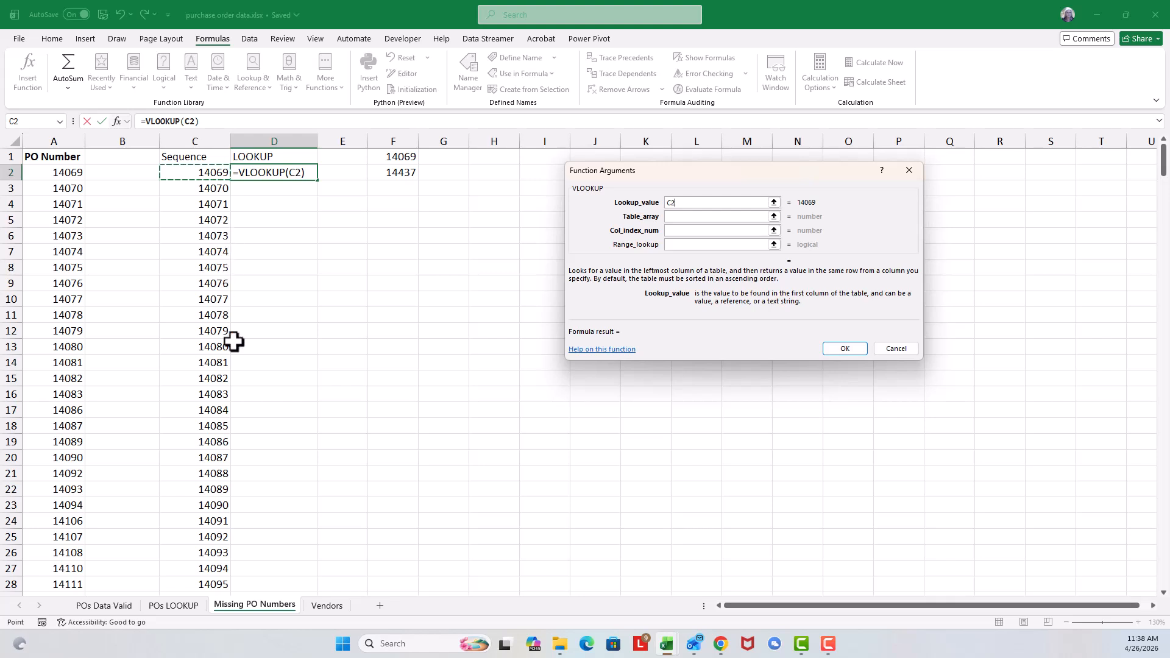
pyautogui.click(683, 218)
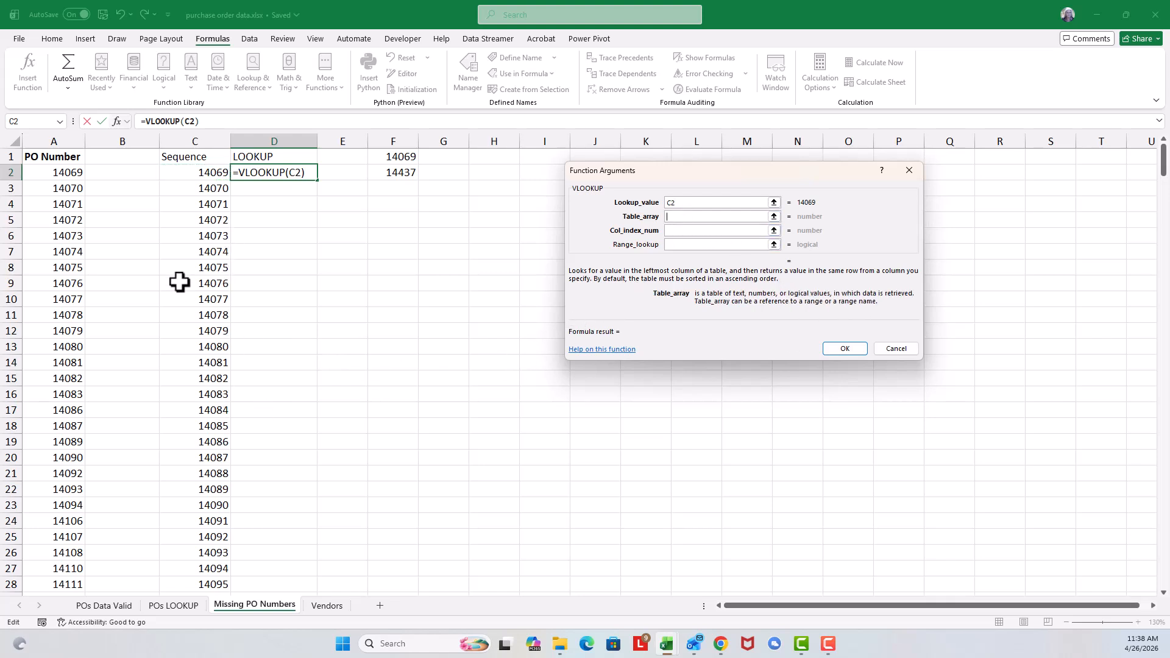
pyautogui.click(46, 173)
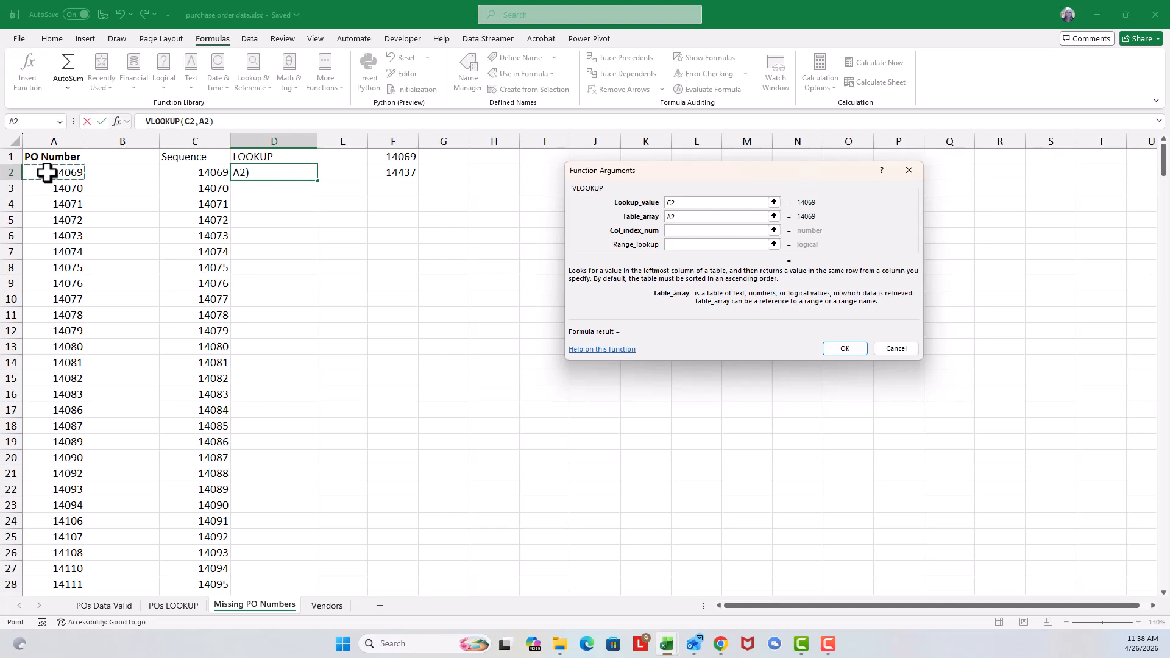
pyautogui.moveTo(47, 174); pyautogui.dragTo(53, 550)
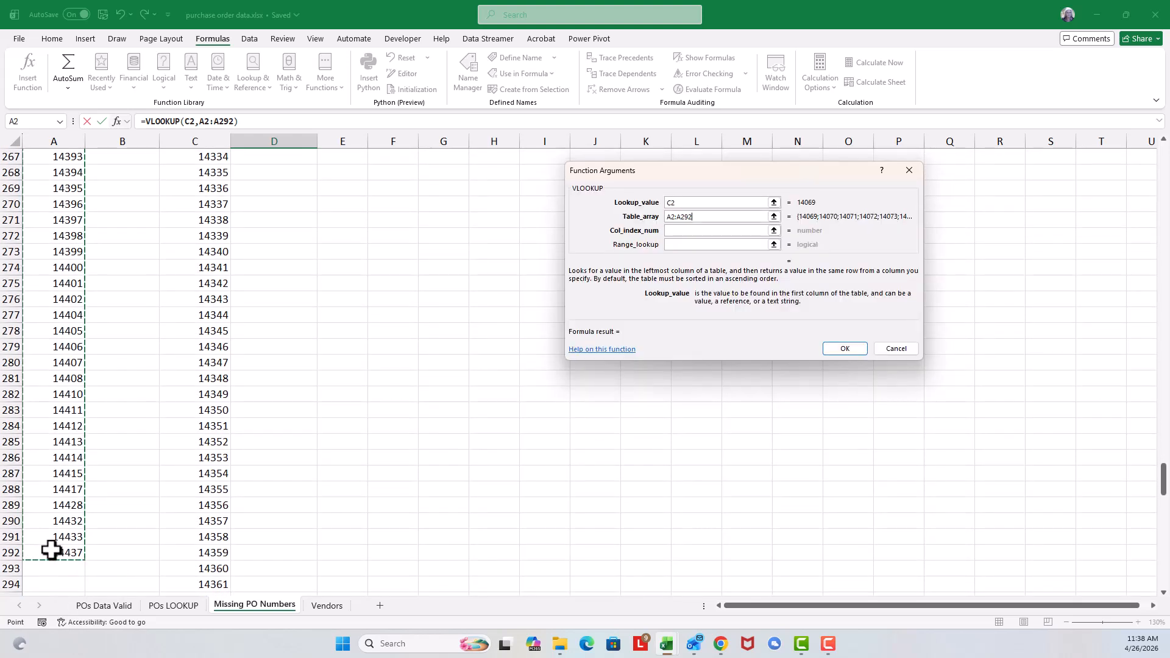
pyautogui.press('F4')
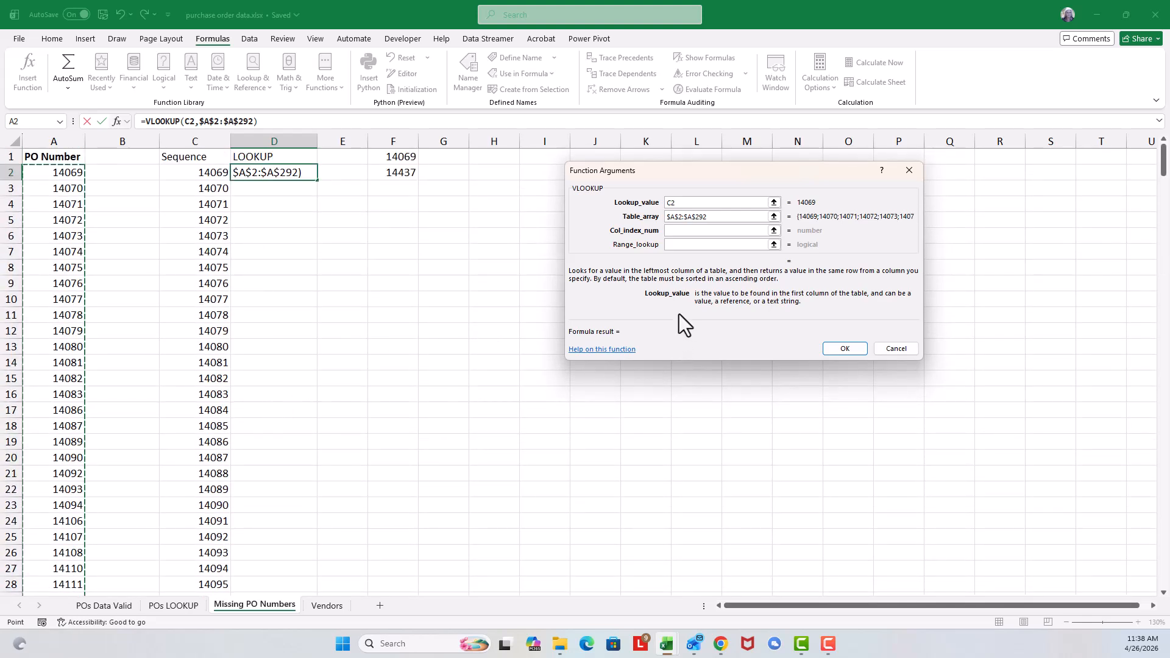
# Step: Set the VLOOKUP's column index to 1 and its range lookup to false, and enter the finished formula in D2
pyautogui.click(671, 231)
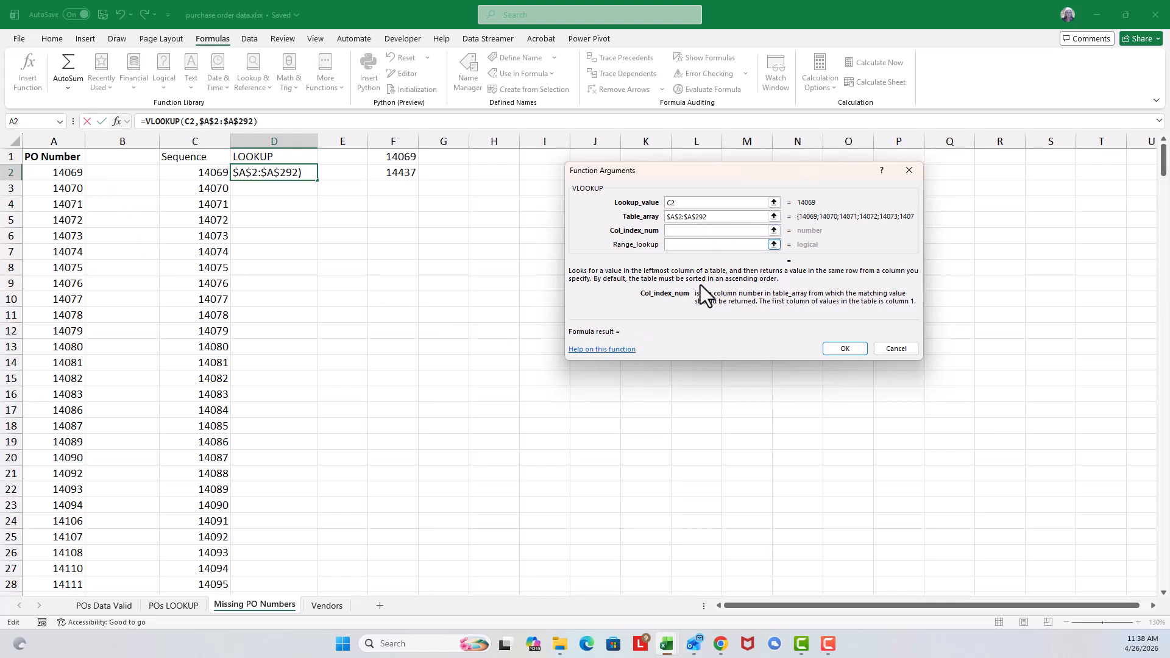
pyautogui.write('1')
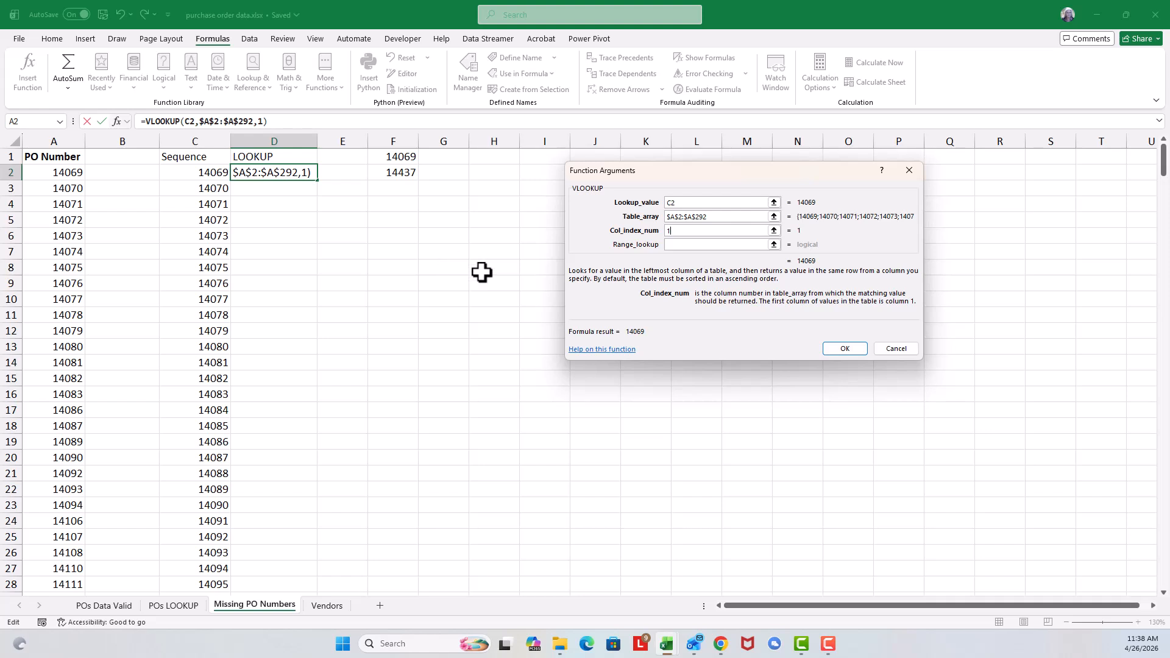
pyautogui.click(676, 246)
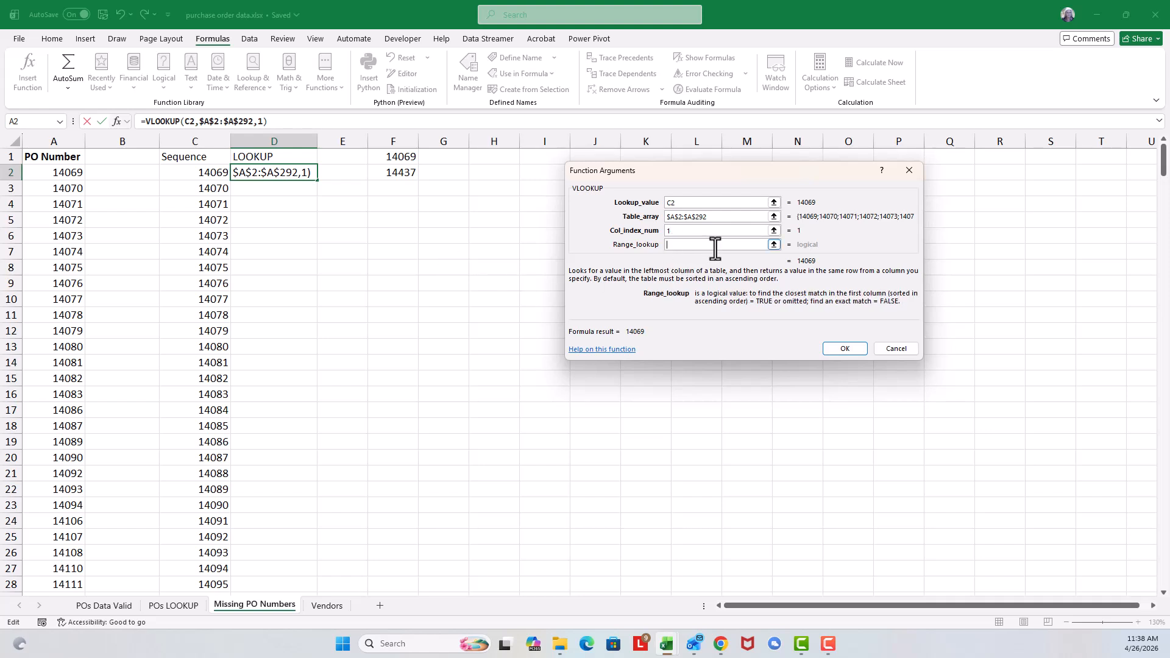
pyautogui.write('false')
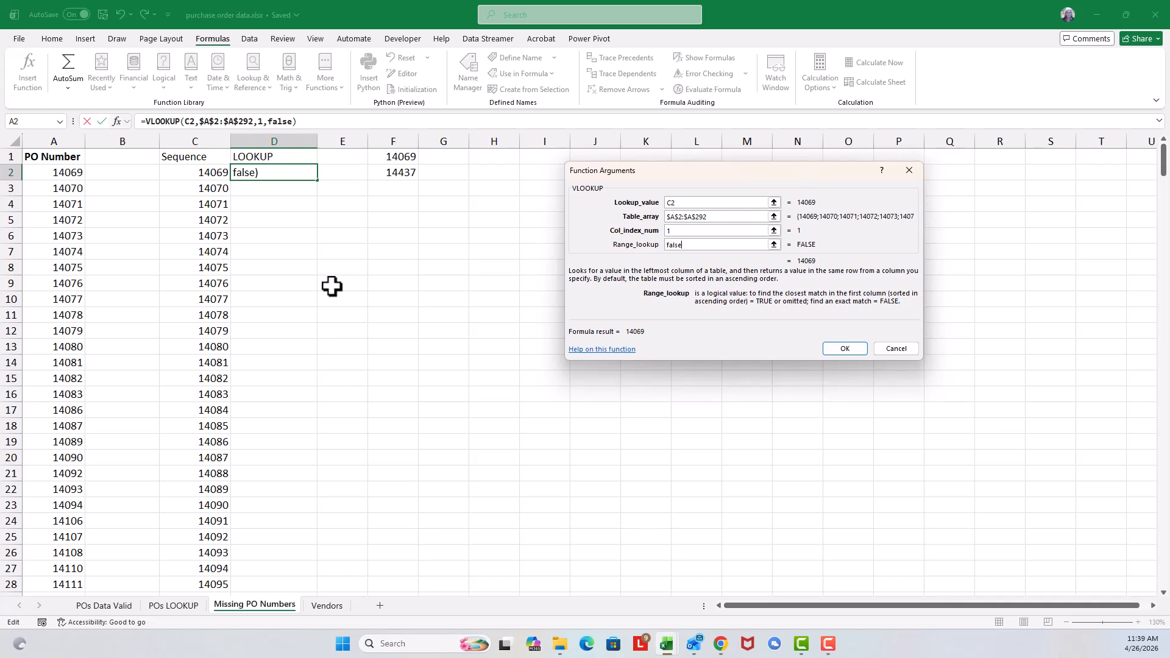
pyautogui.click(844, 348)
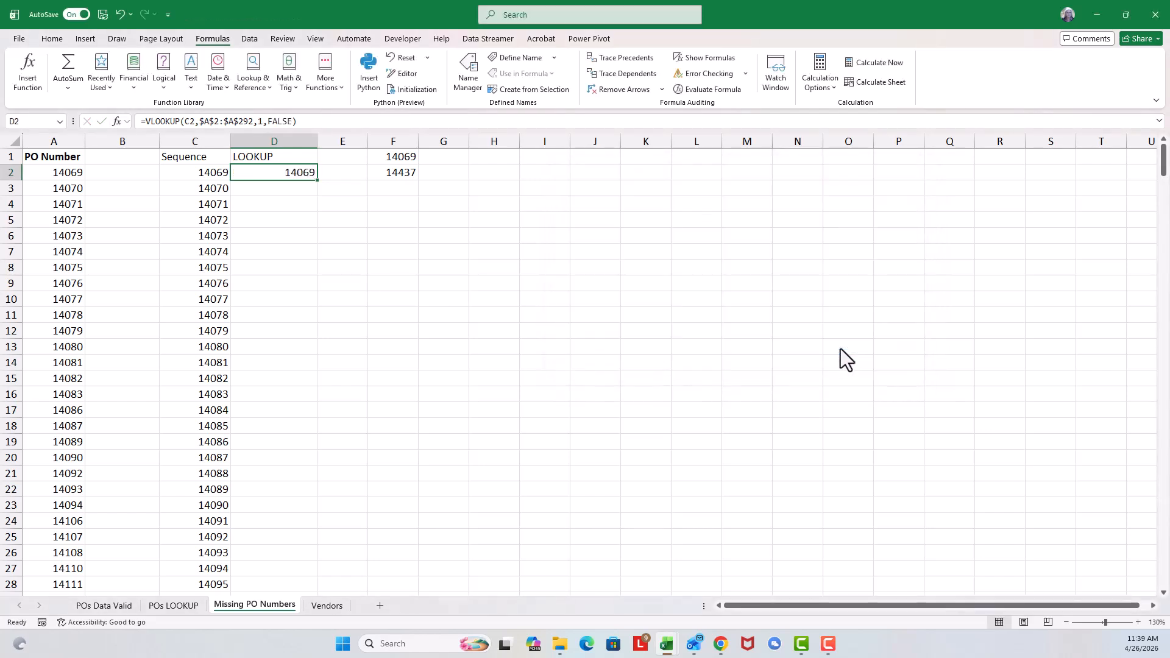
# Step: Fill the VLOOKUP formula from D2 down the LOOKUP column alongside the whole sequence
pyautogui.doubleClick(316, 181)
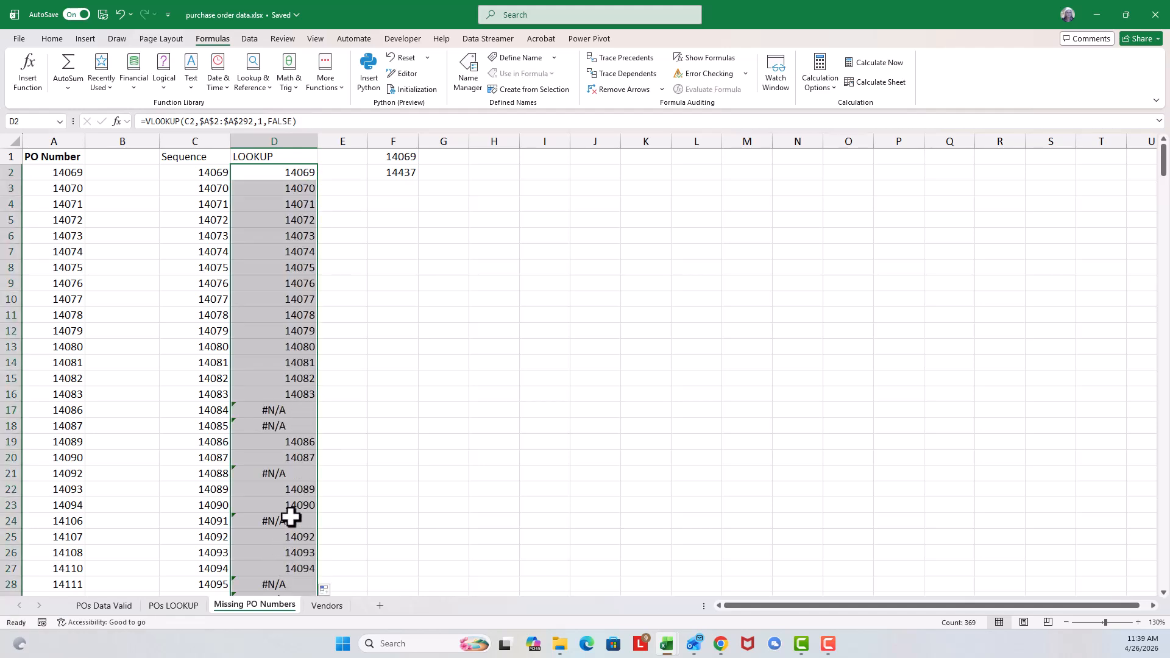
pyautogui.click(287, 203)
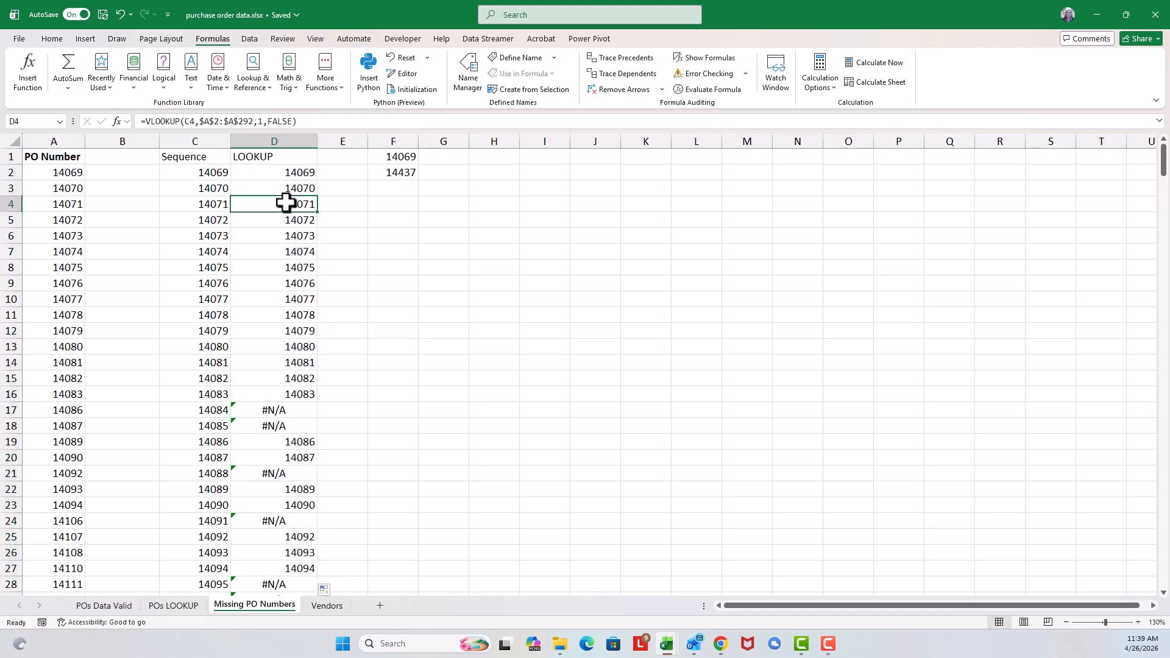
pyautogui.click(220, 270)
# Step: Turn filtering back on for the Sequence and LOOKUP columns
pyautogui.click(280, 272)
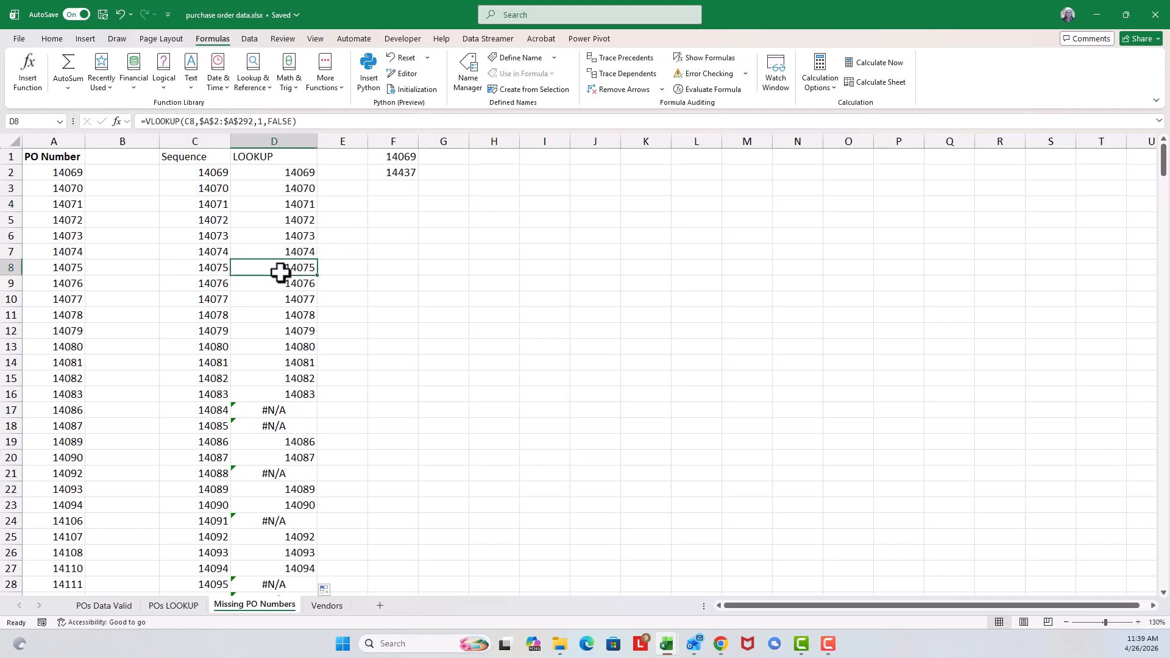
pyautogui.click(249, 40)
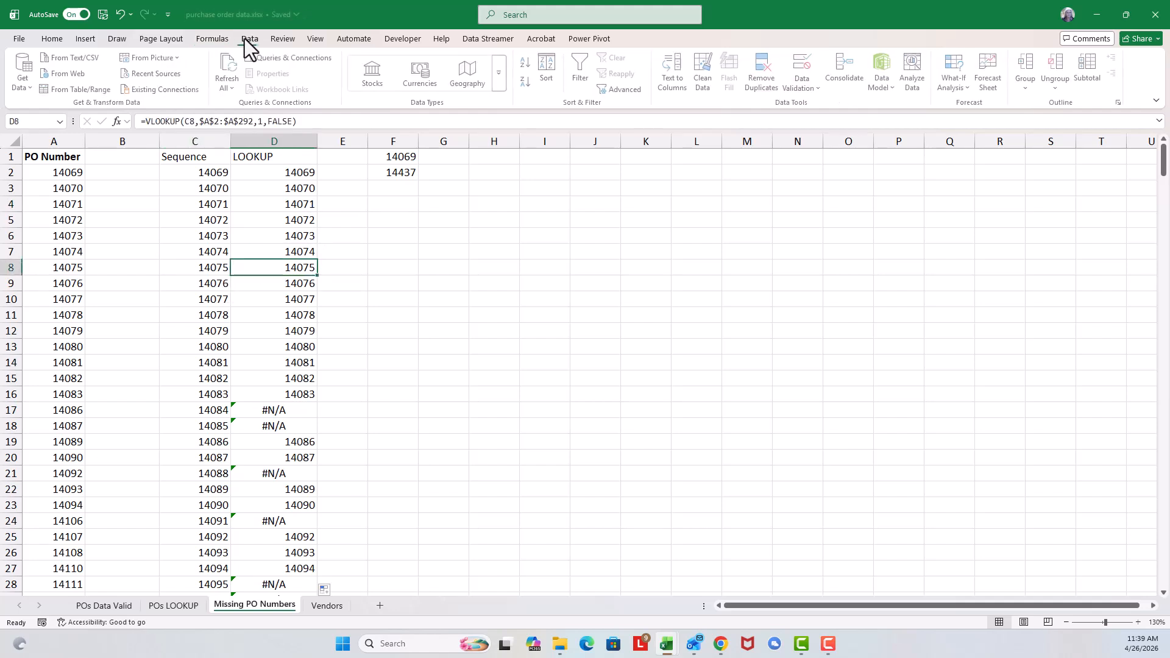
pyautogui.click(580, 73)
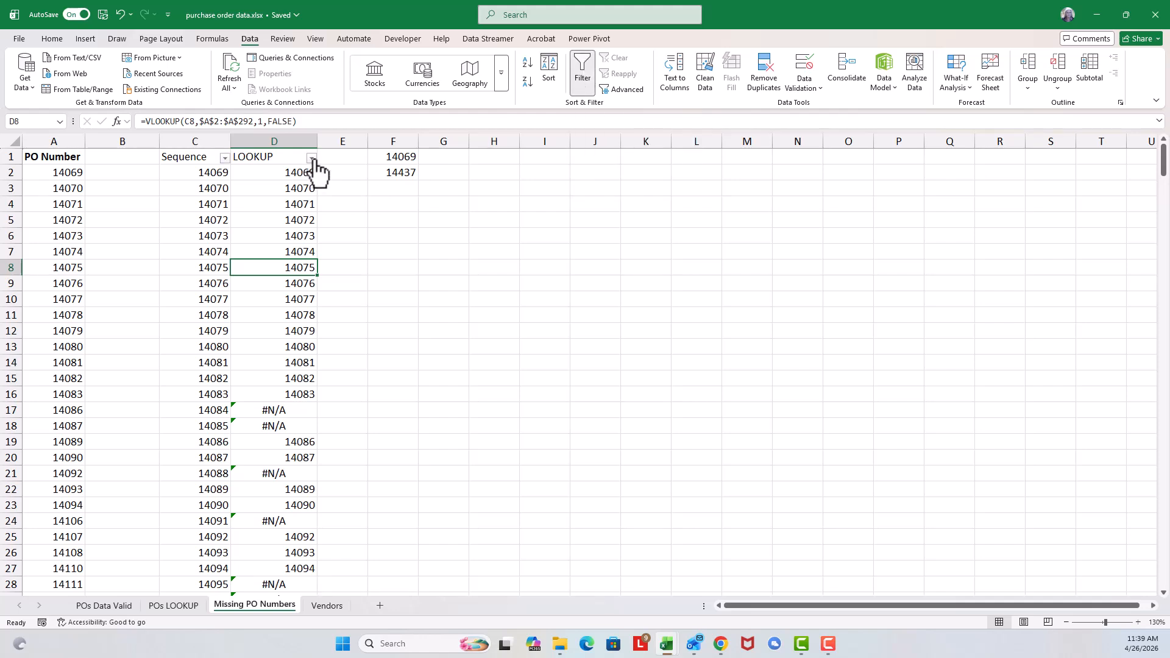
# Step: Filter the LOOKUP column to show only the #N/A rows and look through the missing numbers
pyautogui.click(312, 159)
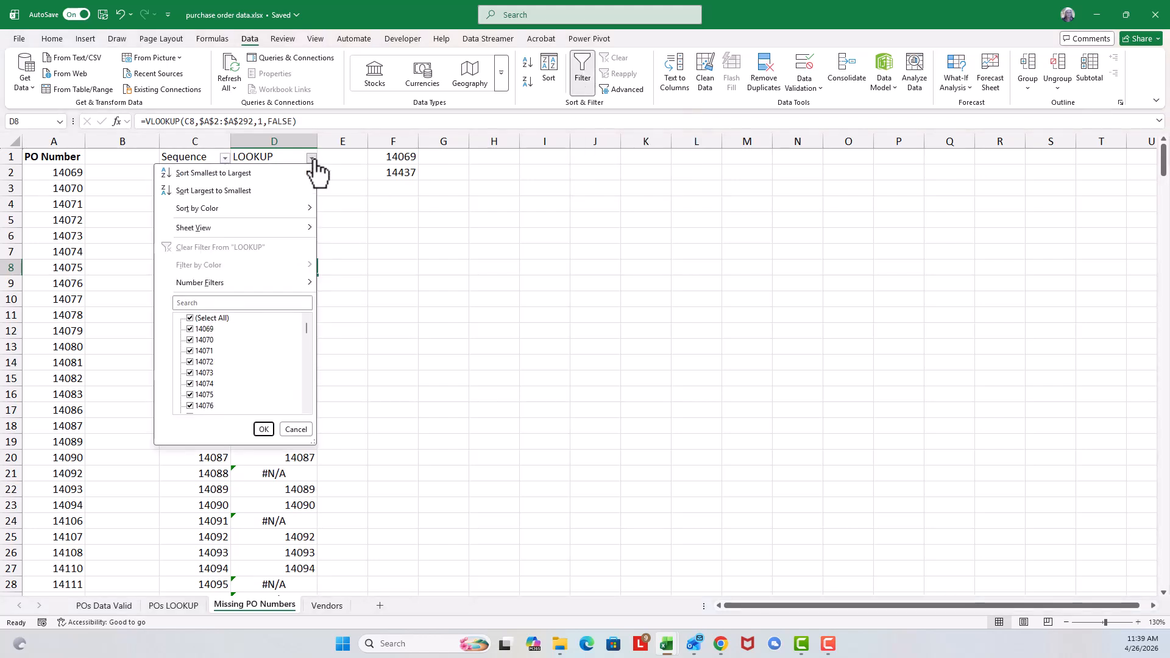
pyautogui.click(190, 318)
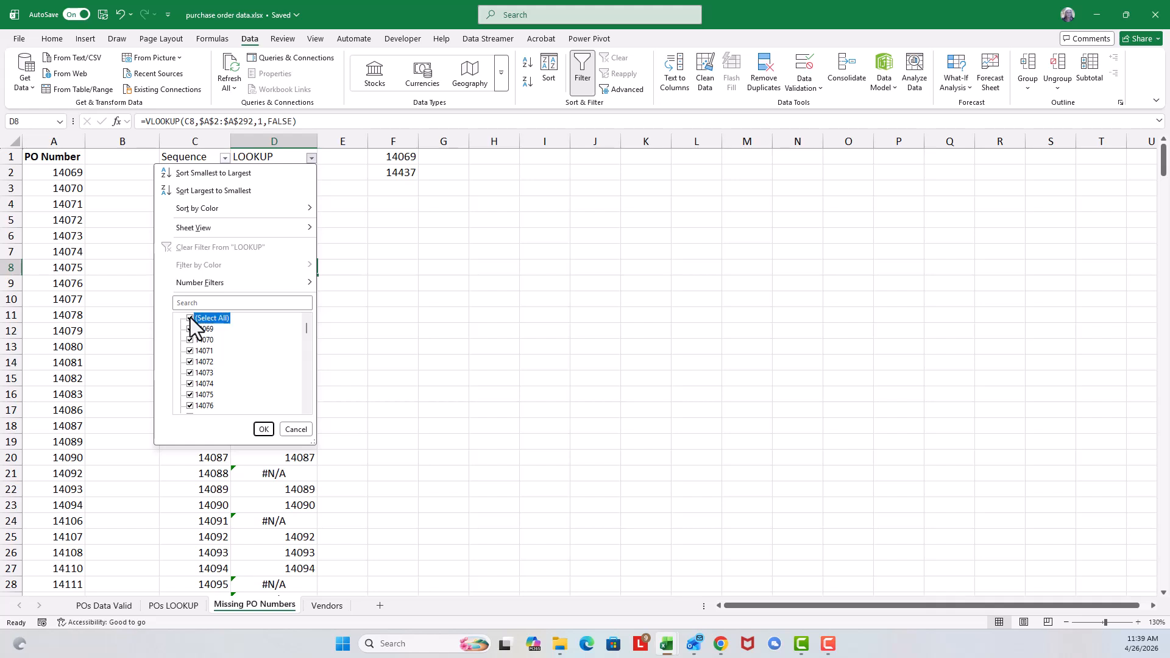
pyautogui.moveTo(307, 327); pyautogui.dragTo(305, 412)
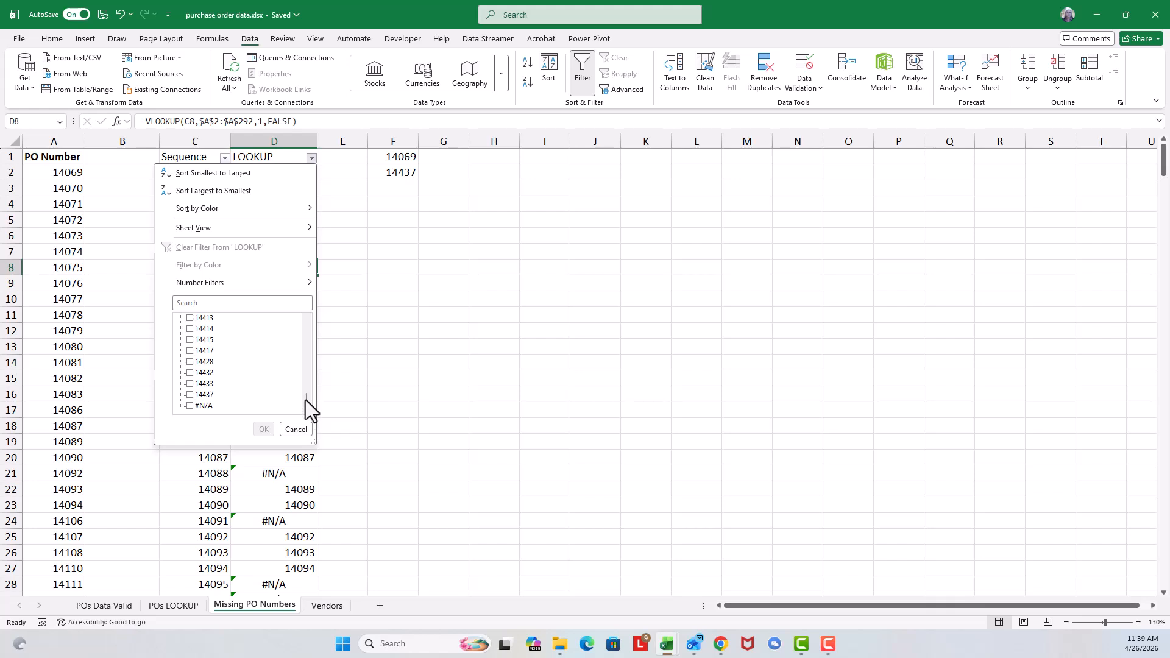
pyautogui.click(189, 406)
pyautogui.click(263, 430)
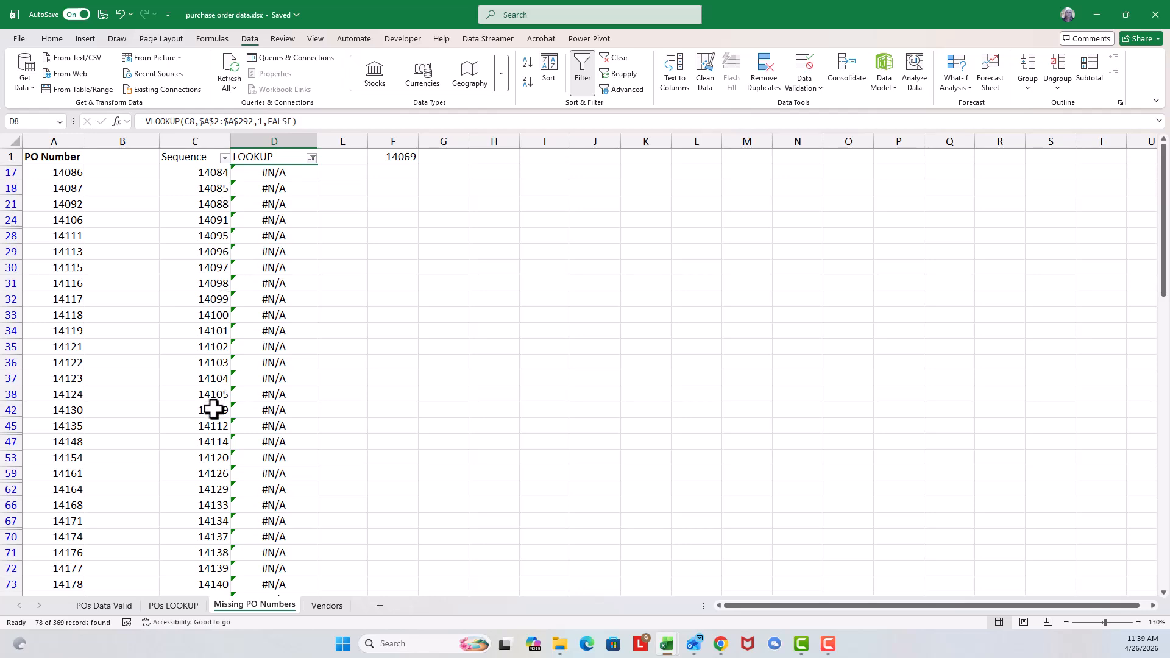
pyautogui.scroll(-3, 226, 382)
pyautogui.scroll(-9, 226, 382)
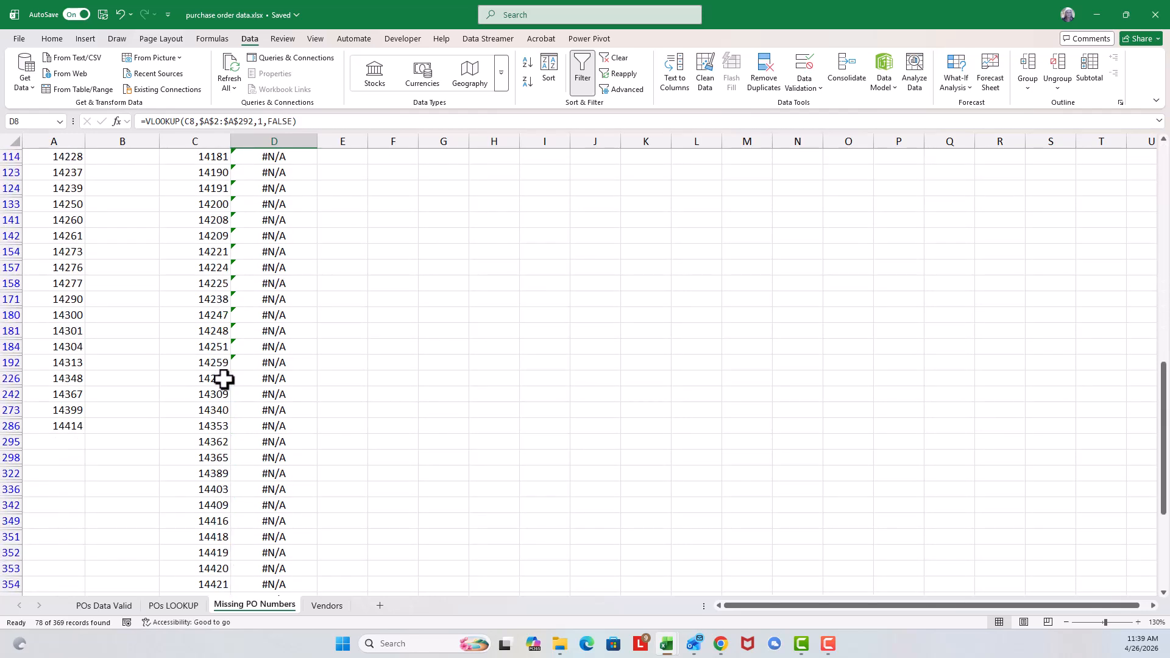
# Step: Clear the #N/A filter from the LOOKUP column and turn filtering off
pyautogui.scroll(12, 225, 378)
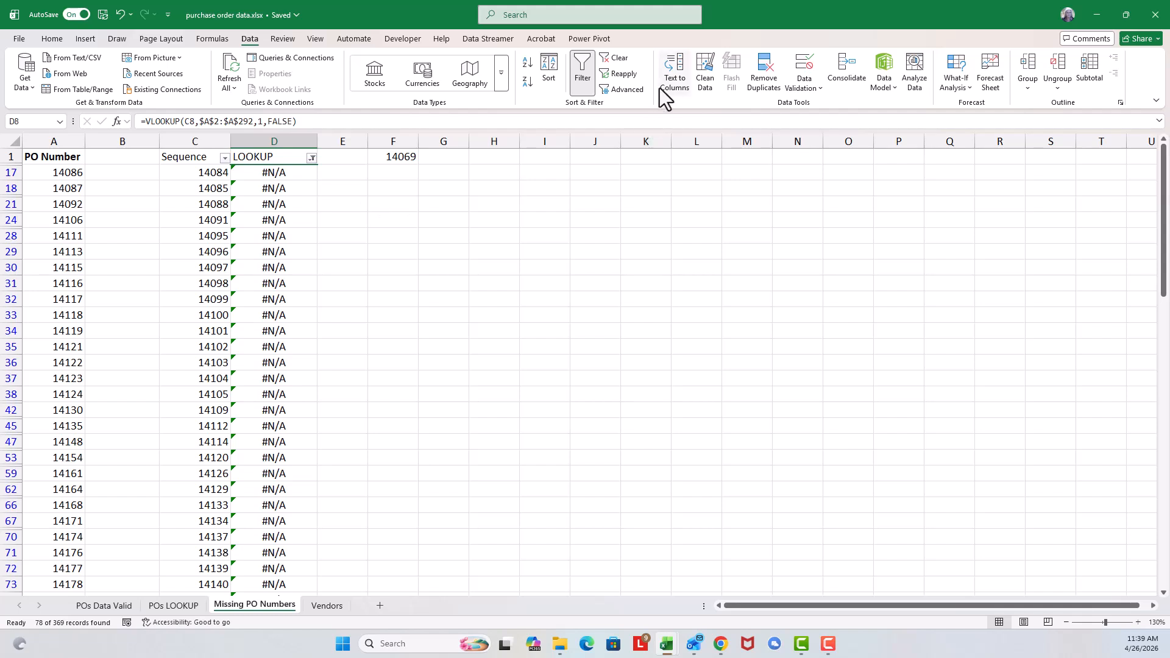
pyautogui.click(619, 58)
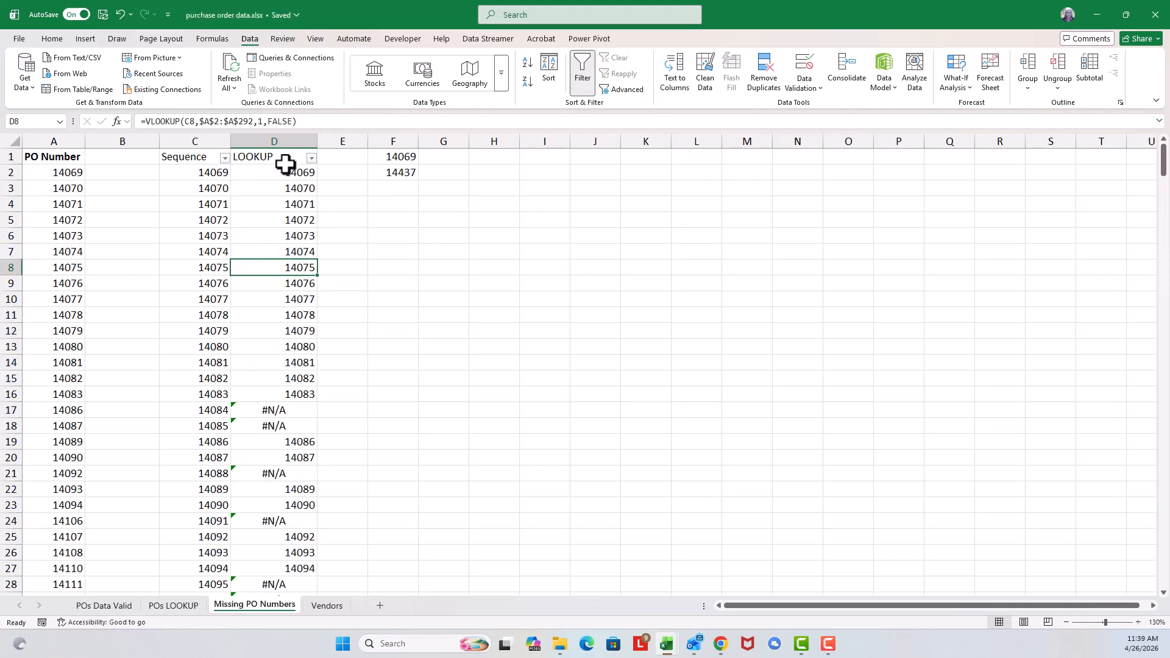
pyautogui.click(583, 79)
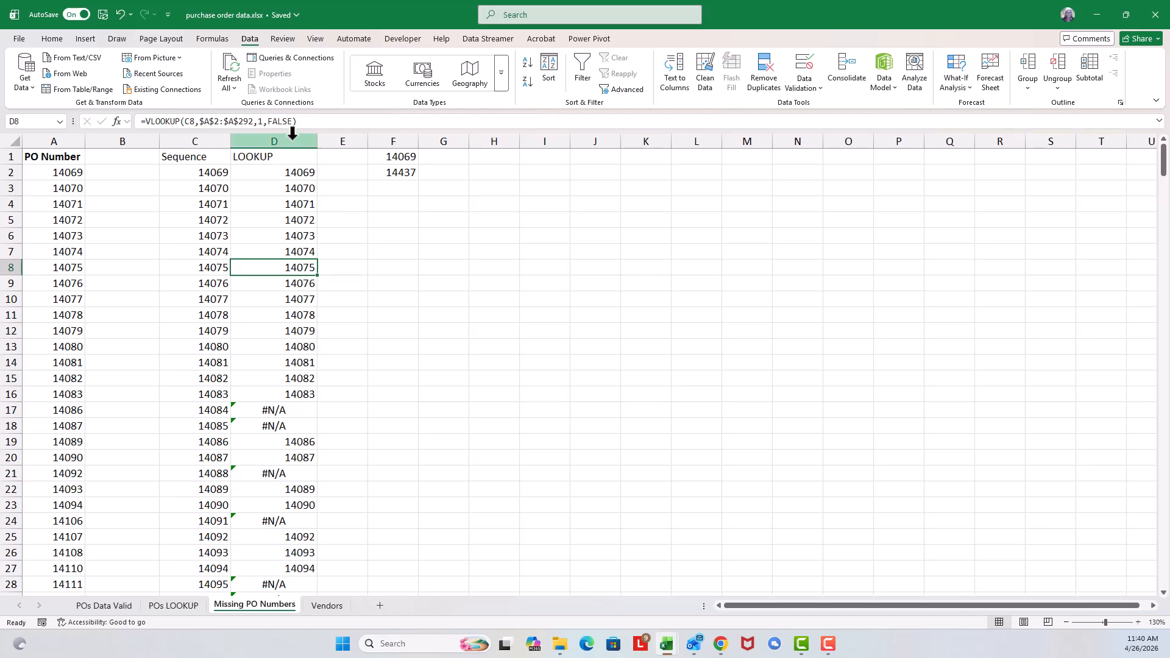
# Step: Erase the VLOOKUP formulas below the LOOKUP heading and delete columns D through F
pyautogui.moveTo(292, 172); pyautogui.dragTo(285, 543)
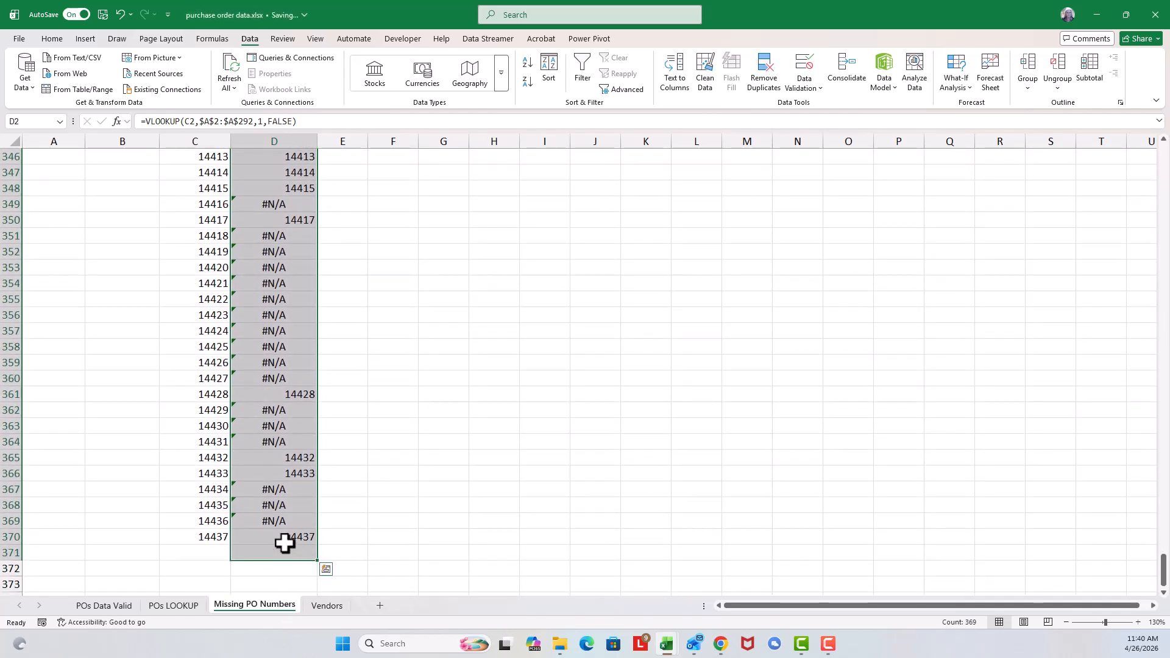
pyautogui.press('Delete')
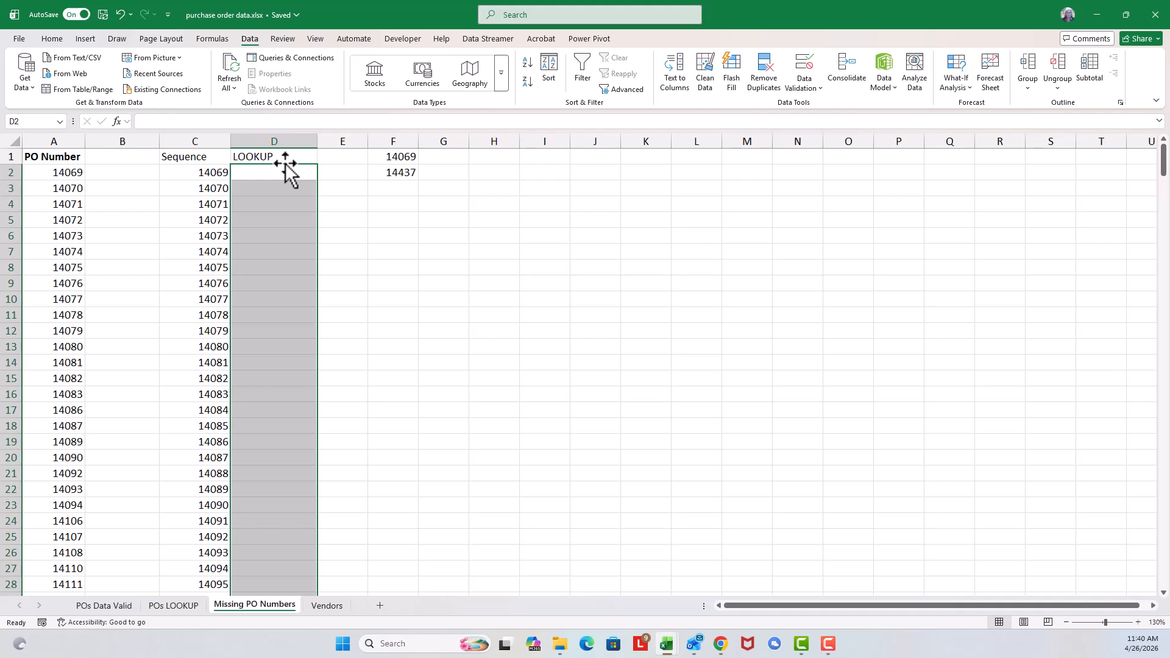
pyautogui.click(279, 134)
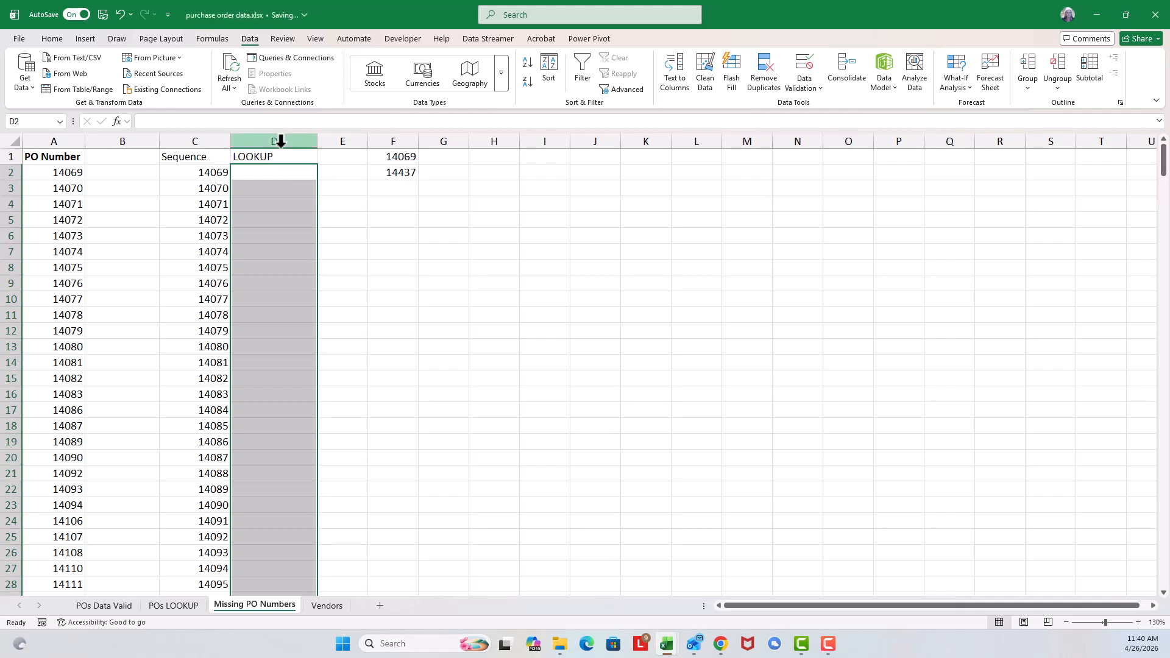
pyautogui.moveTo(305, 139); pyautogui.dragTo(388, 131)
pyautogui.rightClick(388, 139)
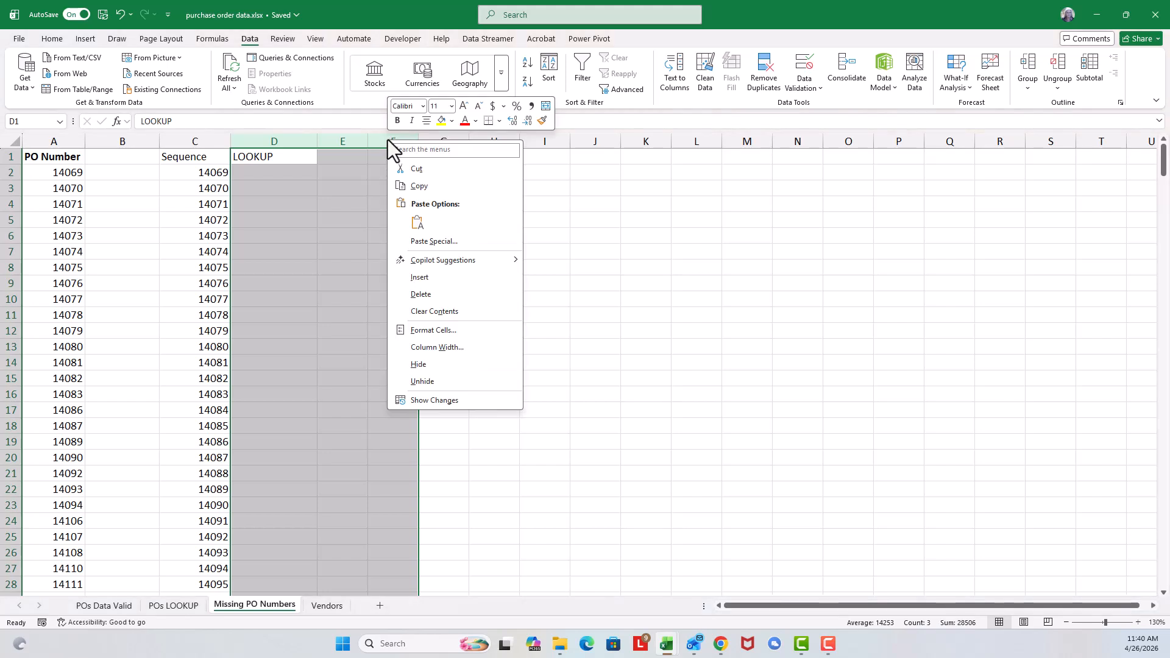
pyautogui.click(422, 295)
# Step: Delete the empty column B between the PO Number and Sequence columns
pyautogui.click(125, 141)
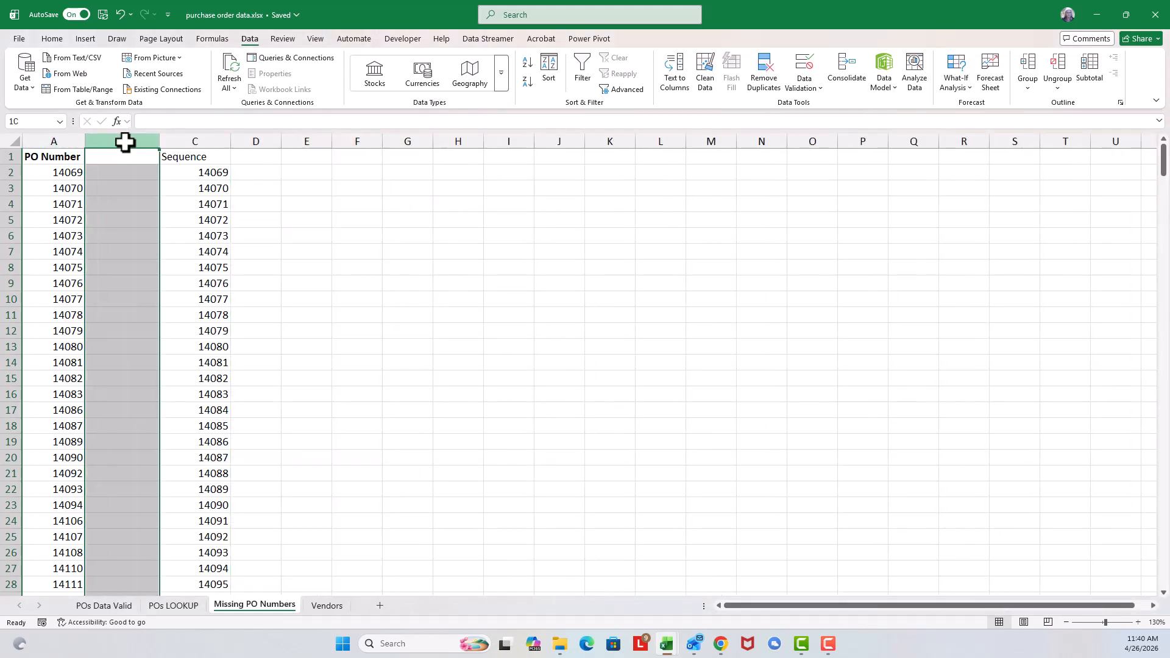
pyautogui.rightClick(130, 132)
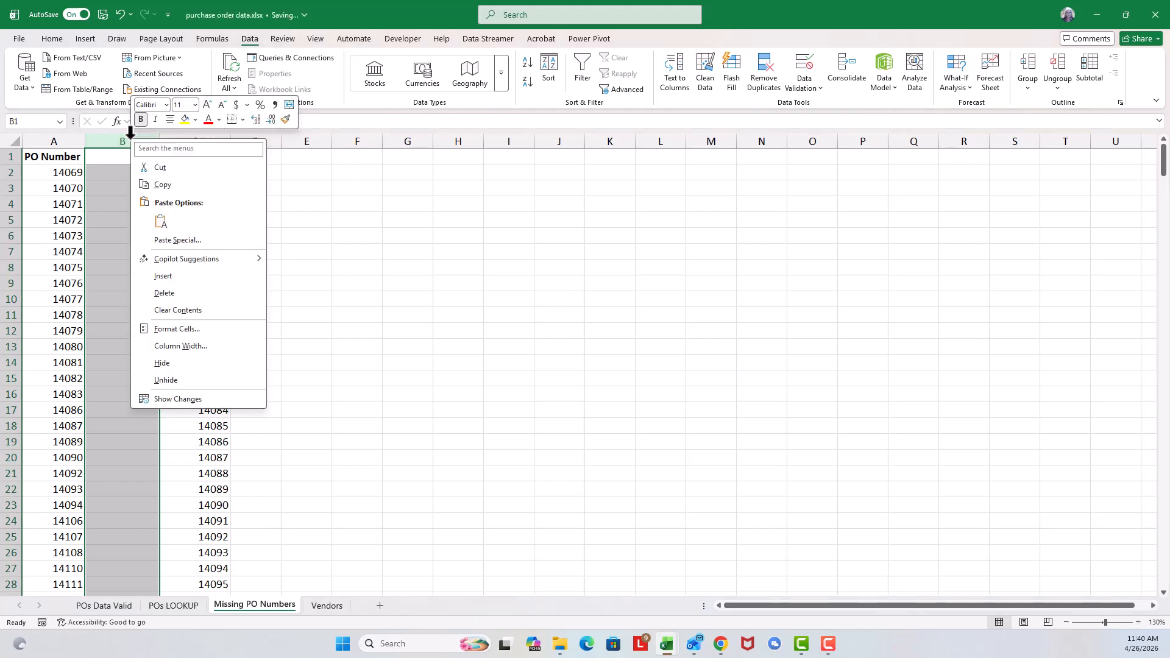
pyautogui.click(170, 291)
pyautogui.click(135, 158)
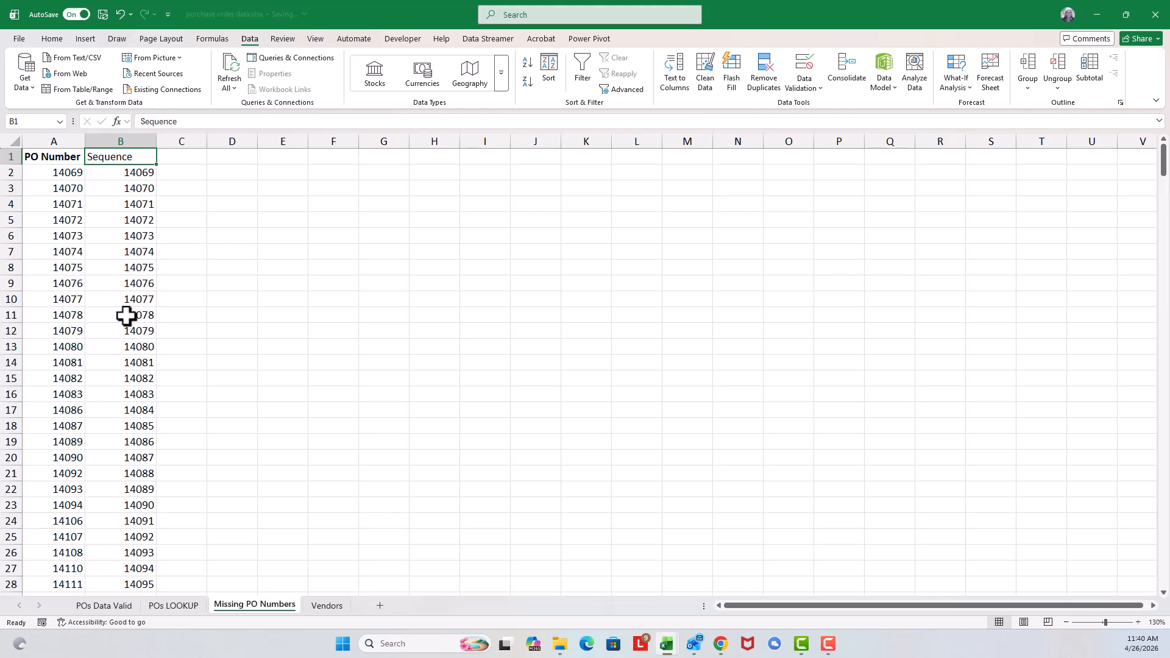
# Step: Compare matching entries in the PO Number and Sequence columns, row by row, down to row 14
pyautogui.click(42, 171)
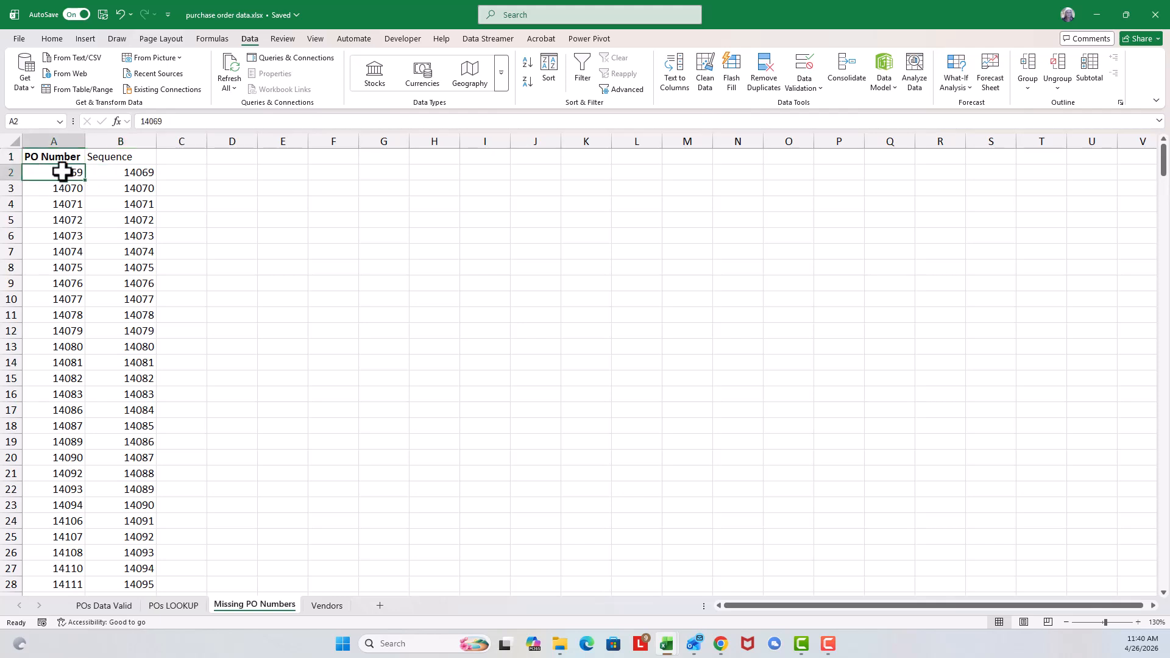
pyautogui.click(117, 175)
pyautogui.click(50, 203)
pyautogui.click(122, 206)
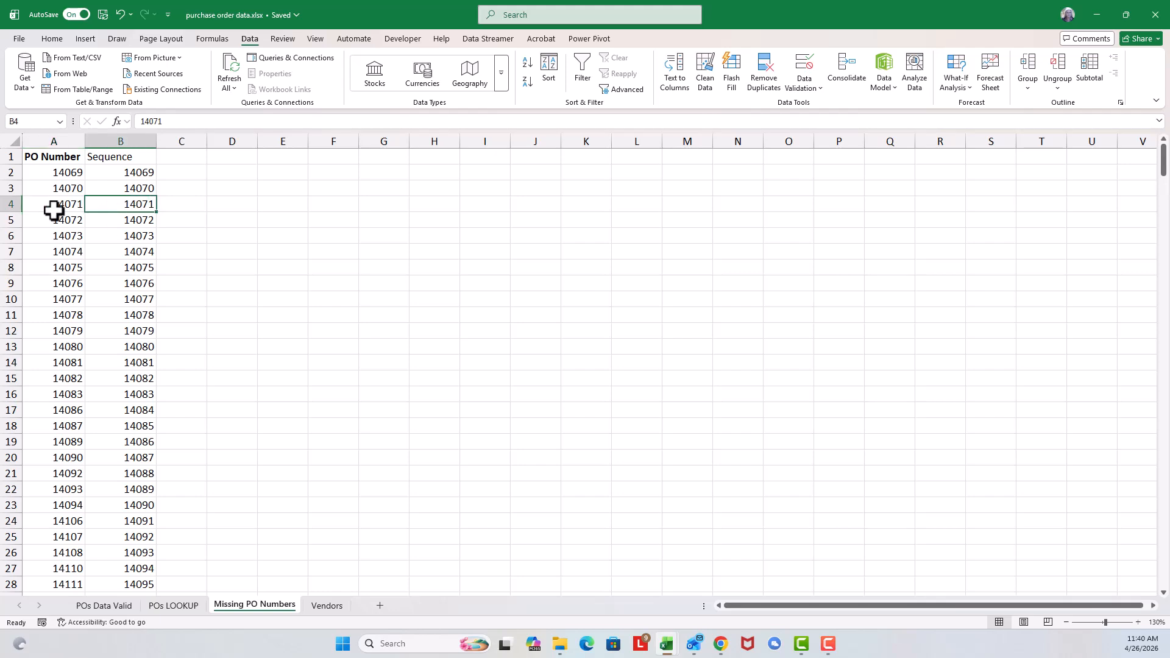
pyautogui.click(57, 222)
pyautogui.click(142, 234)
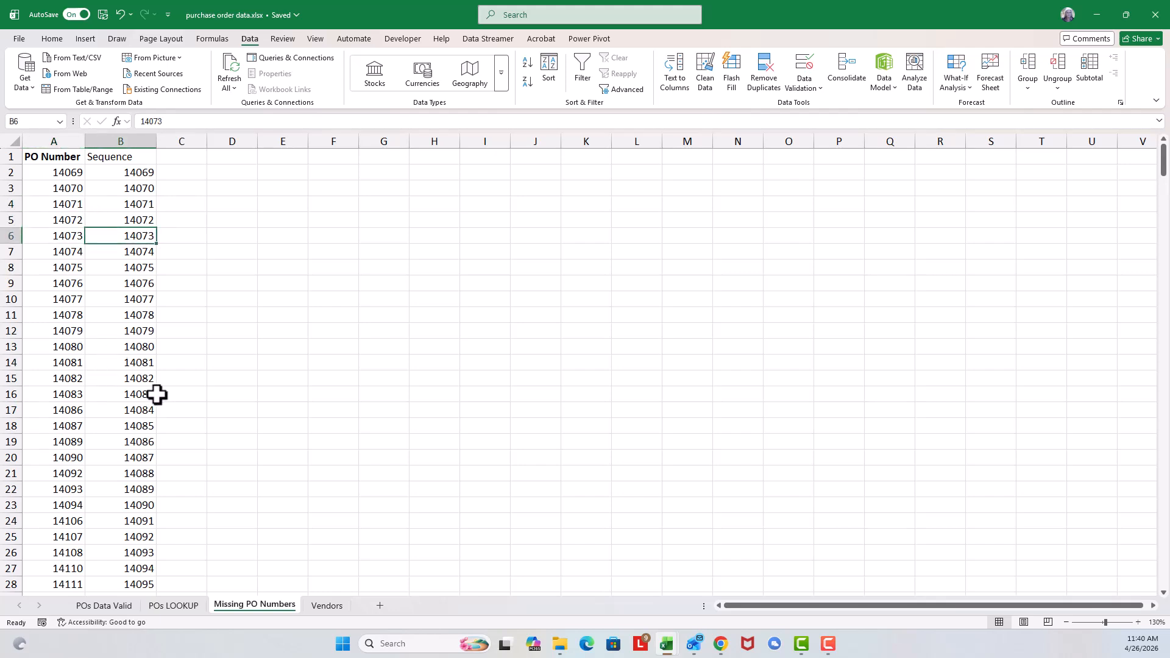
pyautogui.click(125, 313)
pyautogui.click(125, 364)
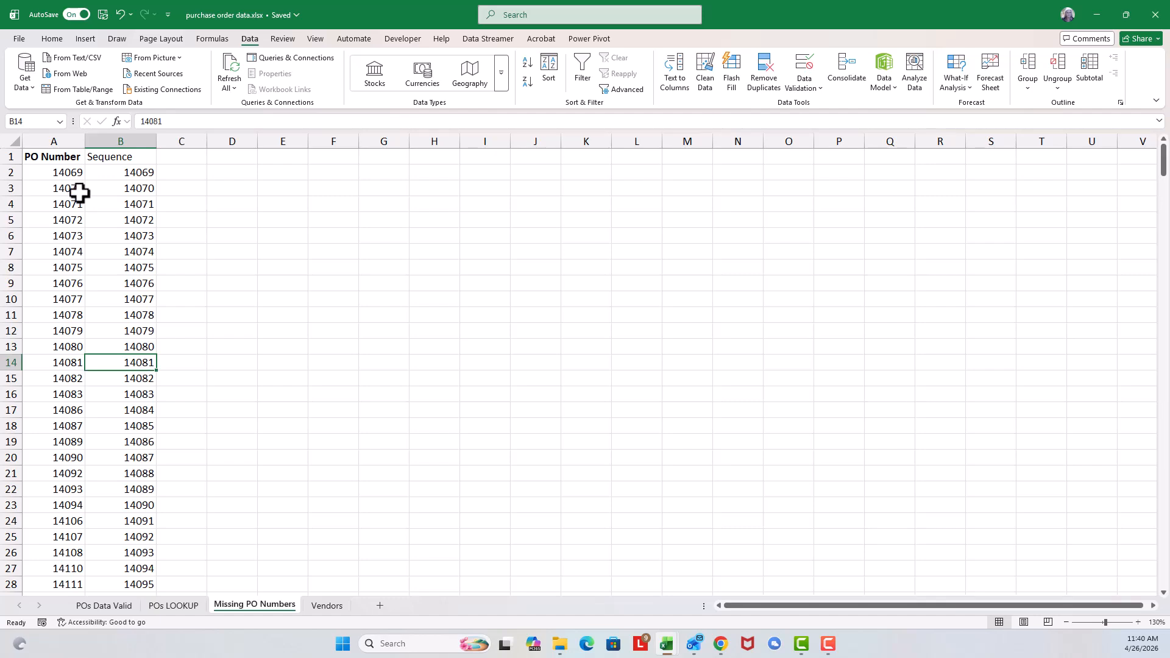
# Step: Apply a conditional formatting rule to A2:B370 that highlights Unique values with Light Red Fill with Dark Red Text
pyautogui.moveTo(52, 172)
pyautogui.mouseDown()
pyautogui.moveTo(130, 177)
pyautogui.moveTo(118, 287)
pyautogui.moveTo(118, 651)
pyautogui.moveTo(125, 510)
pyautogui.moveTo(131, 632)
pyautogui.moveTo(140, 555)
pyautogui.mouseUp()
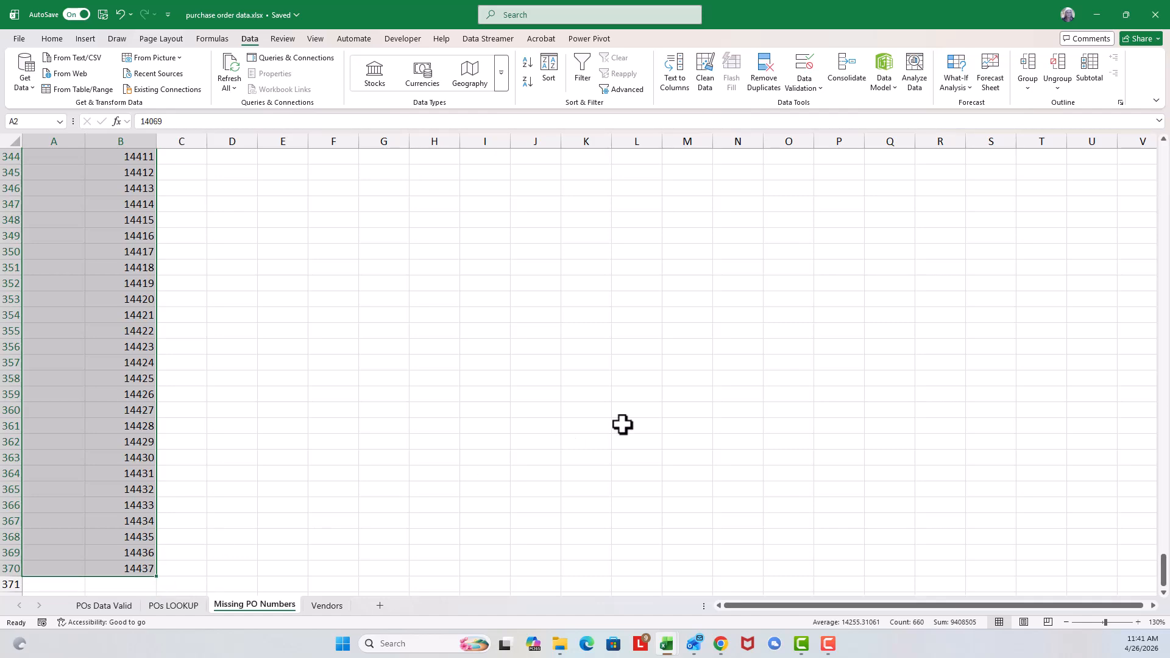
pyautogui.moveTo(1162, 567); pyautogui.dragTo(1163, 149)
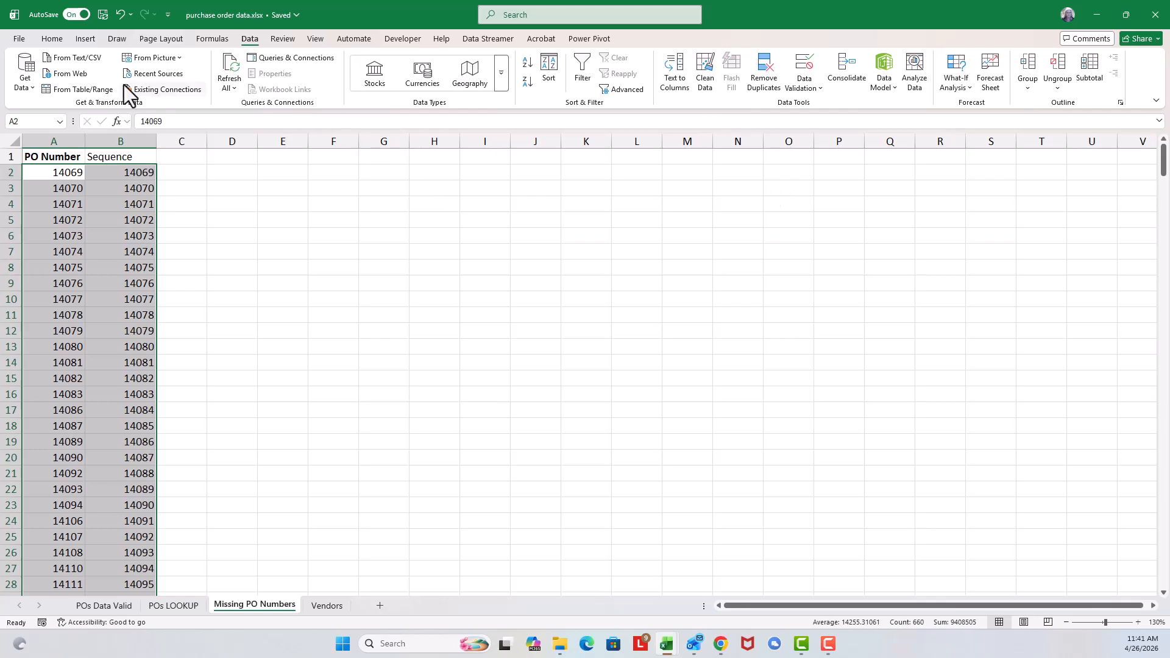
pyautogui.click(51, 41)
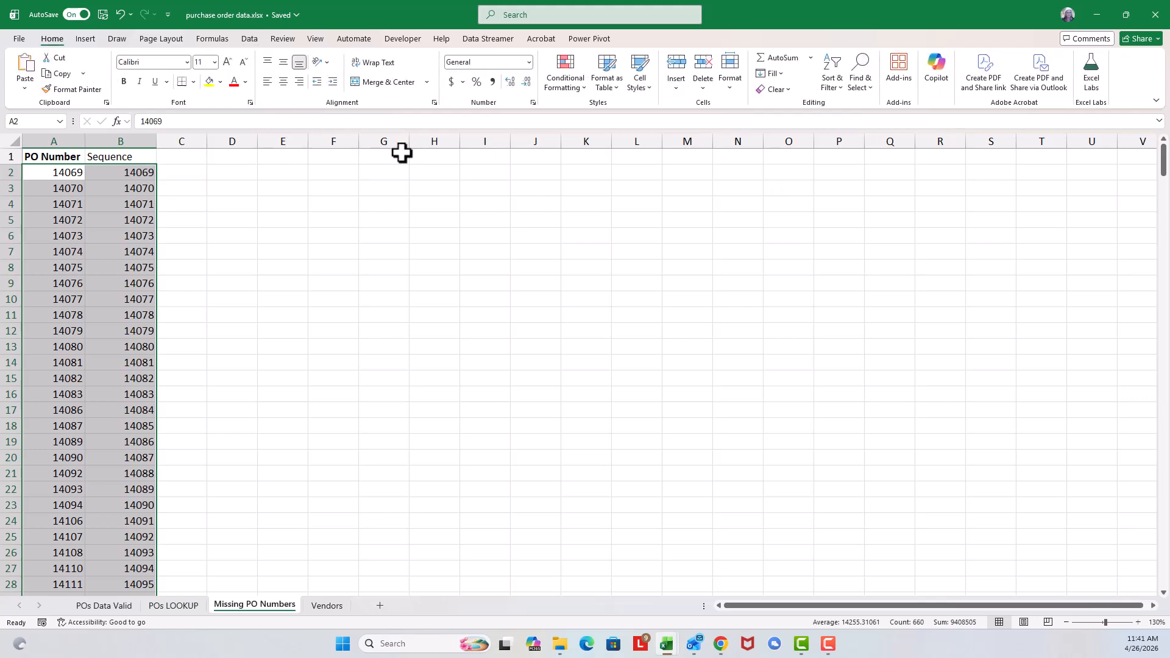
pyautogui.click(577, 86)
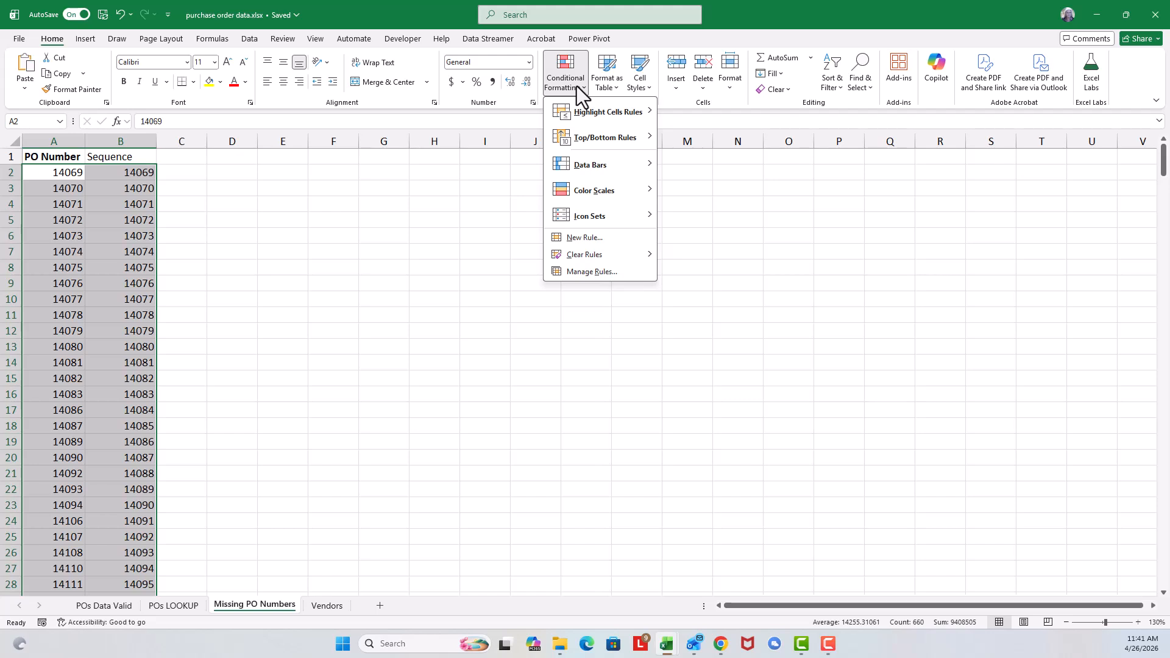
pyautogui.moveTo(575, 105)
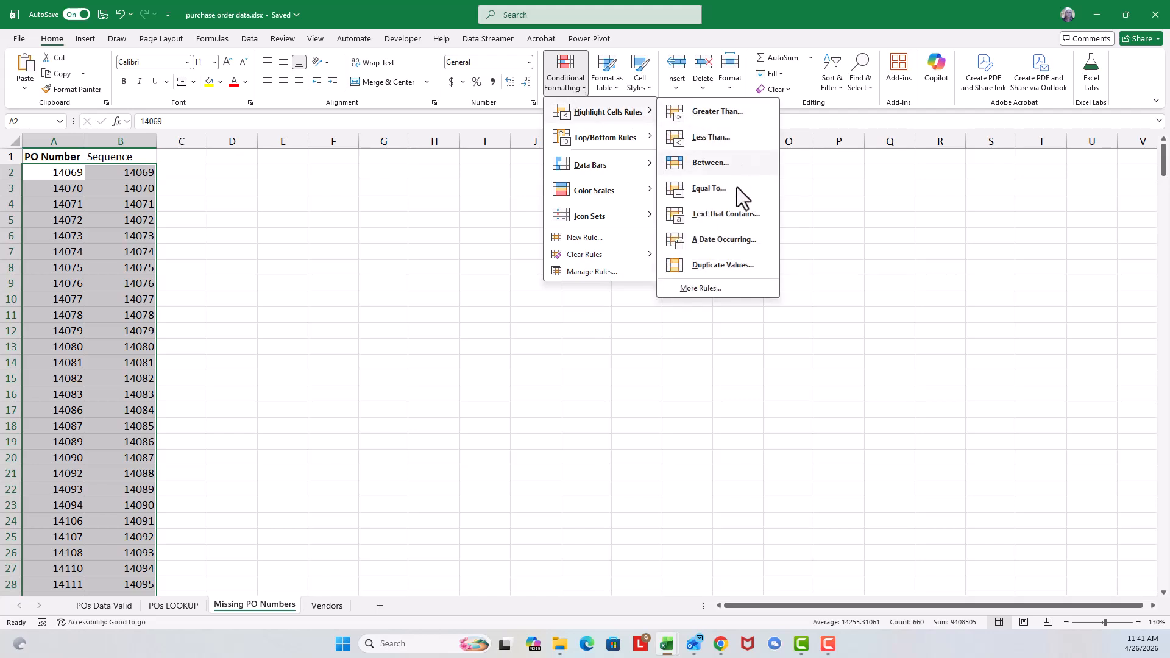
pyautogui.click(734, 265)
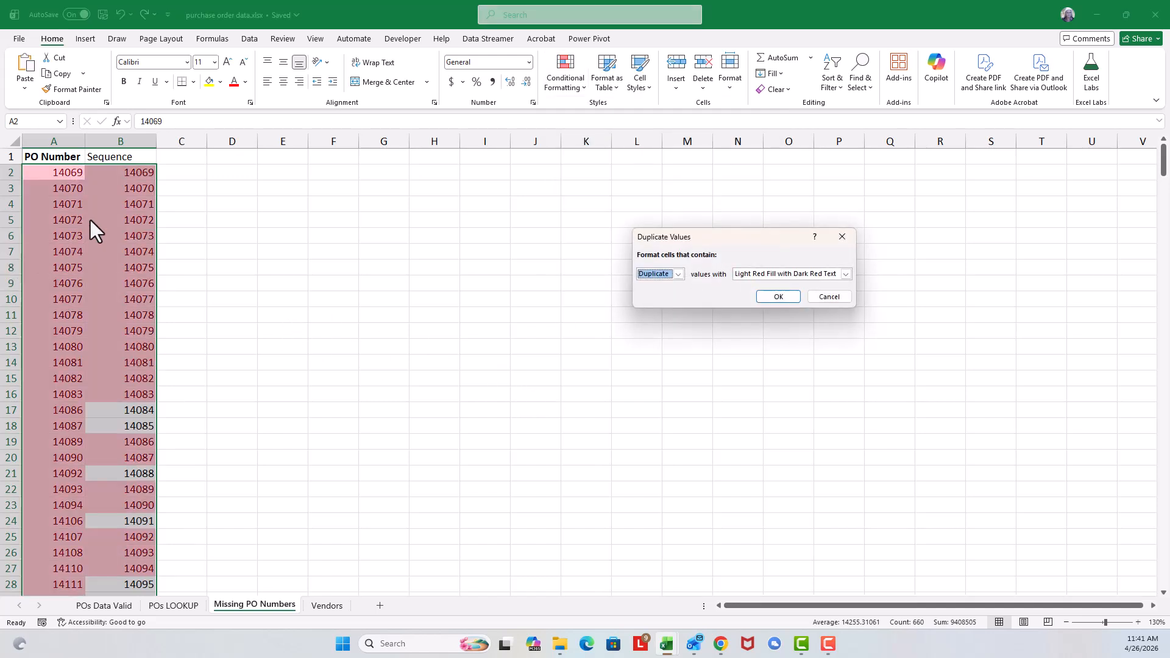
pyautogui.click(677, 273)
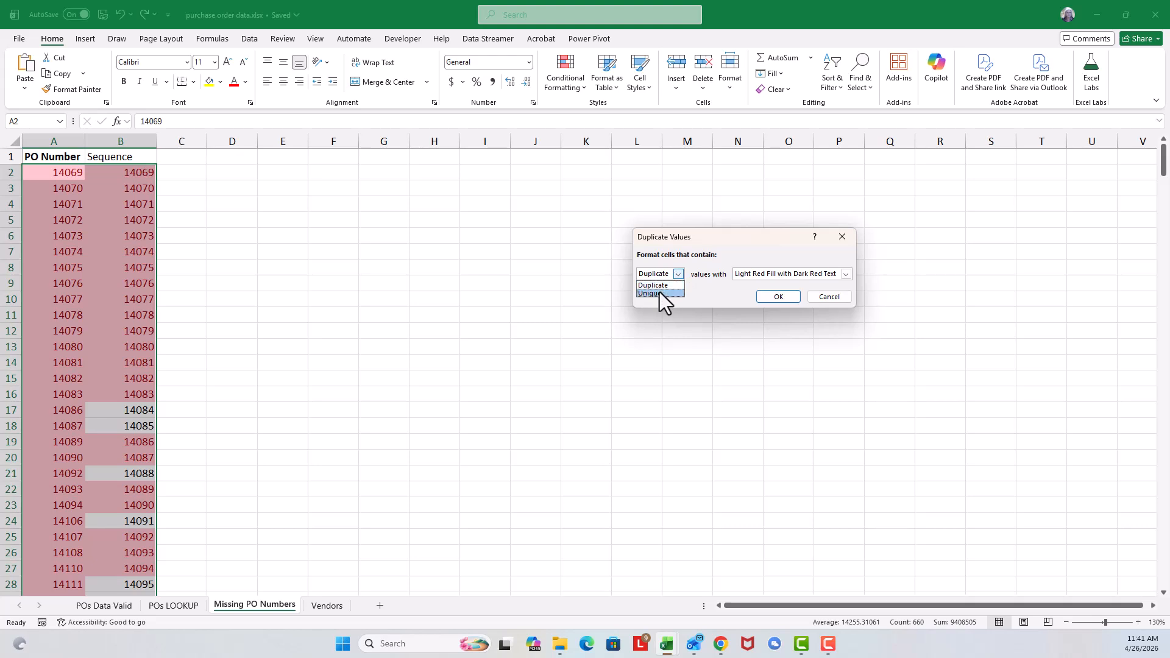
pyautogui.click(659, 294)
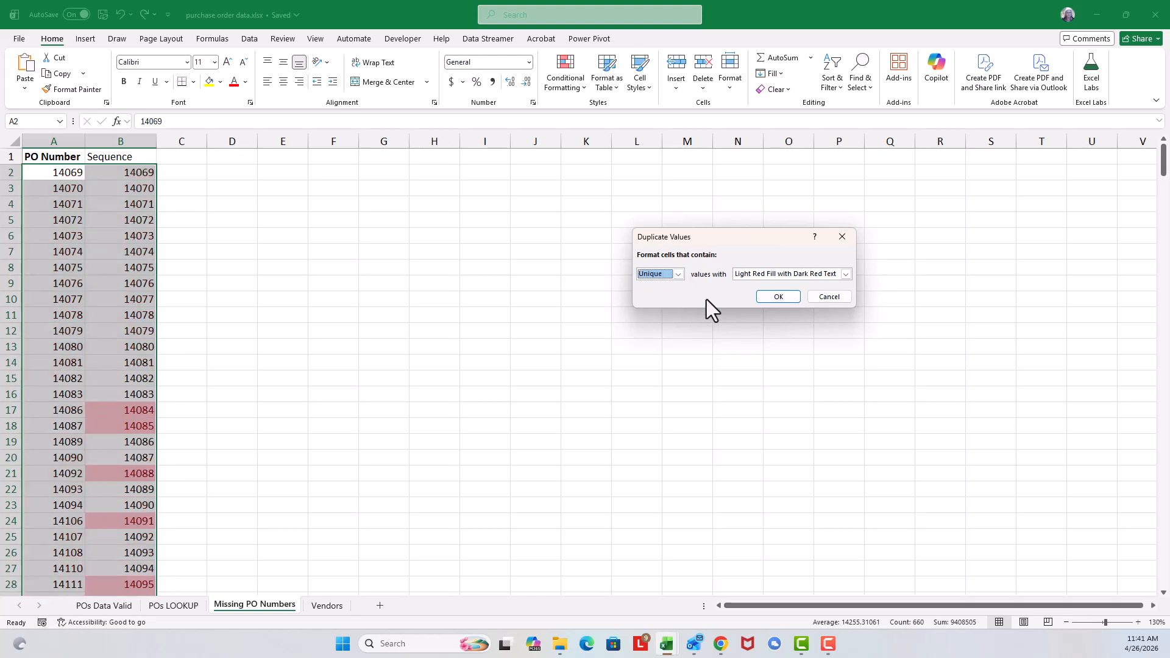
pyautogui.click(847, 274)
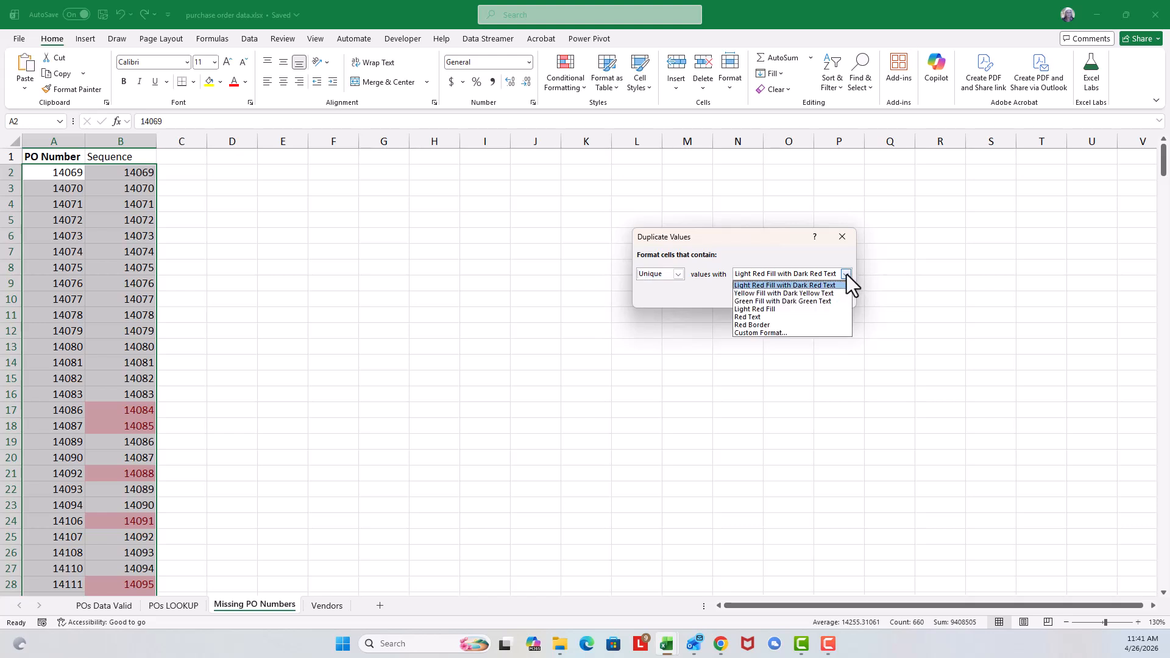
pyautogui.click(846, 275)
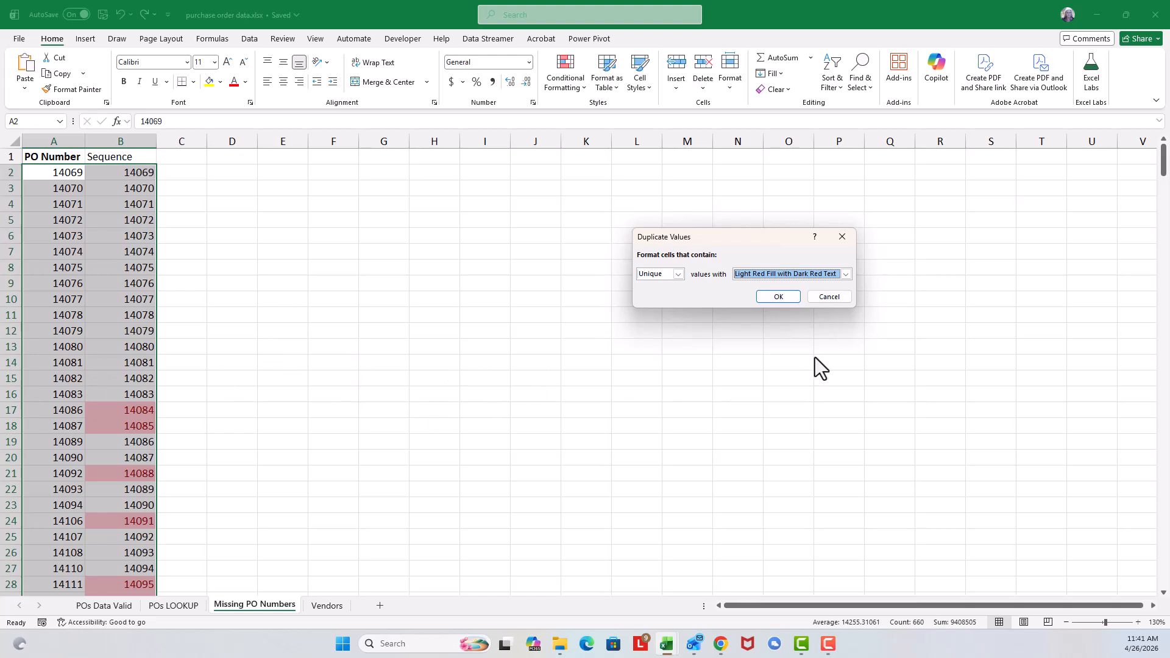
pyautogui.click(779, 297)
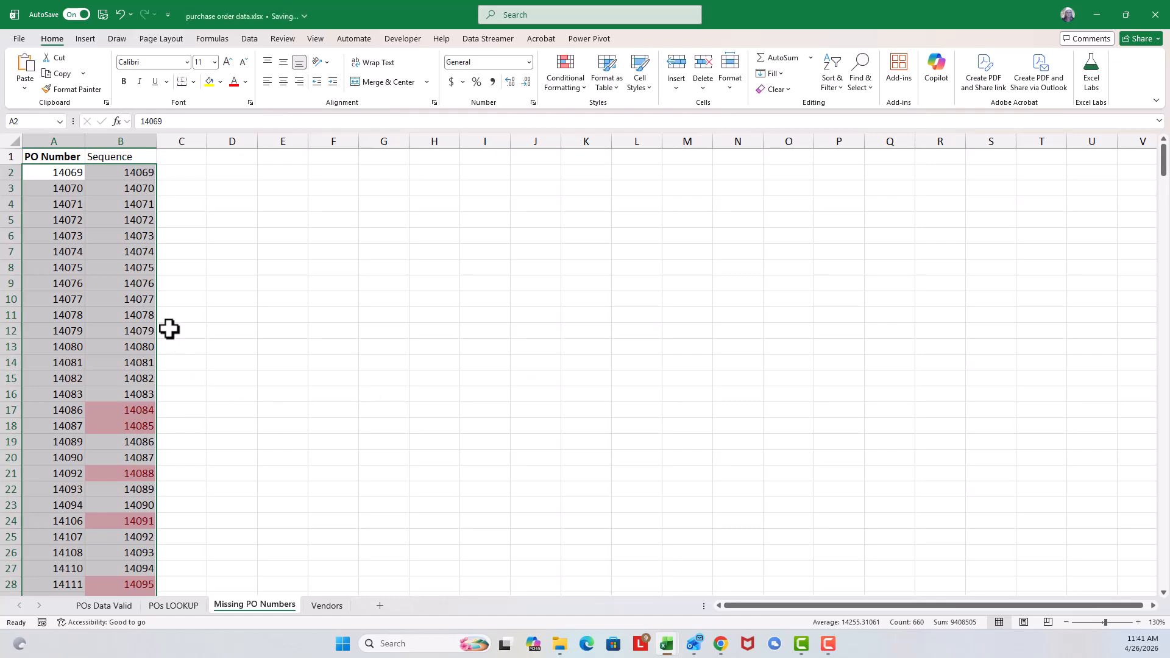
# Step: Look through the highlighted unique numbers and turn on filtering for the PO Number and Sequence columns
pyautogui.scroll(-4, 165, 326)
pyautogui.scroll(-20, 164, 324)
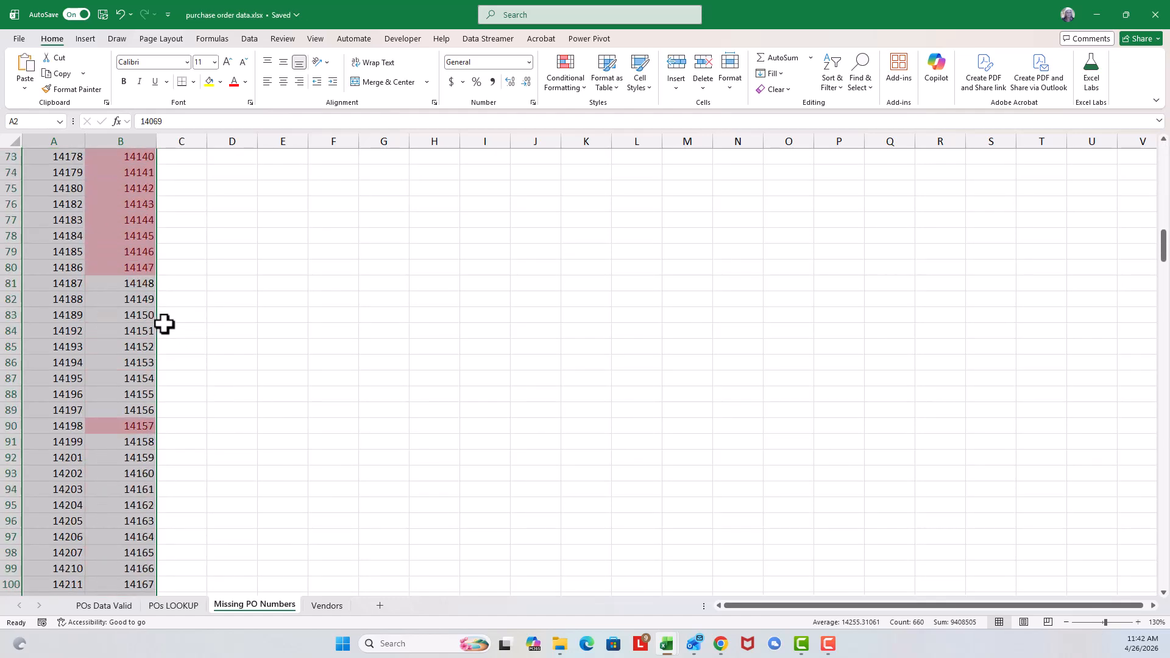
pyautogui.scroll(20, 165, 324)
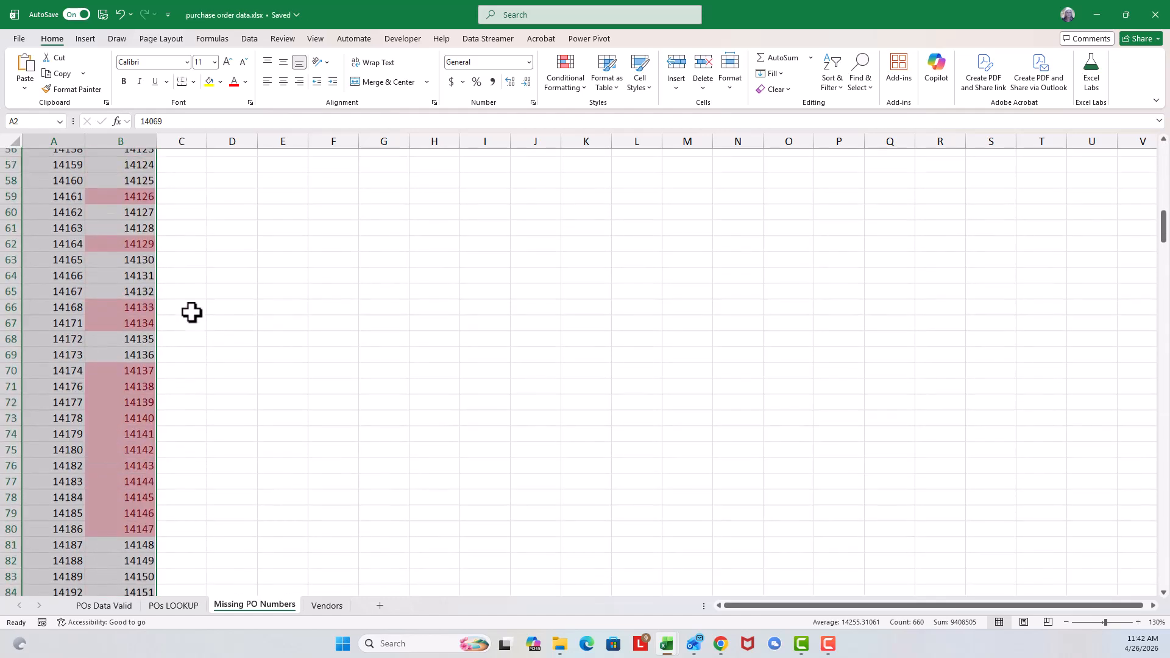
pyautogui.scroll(8, 192, 312)
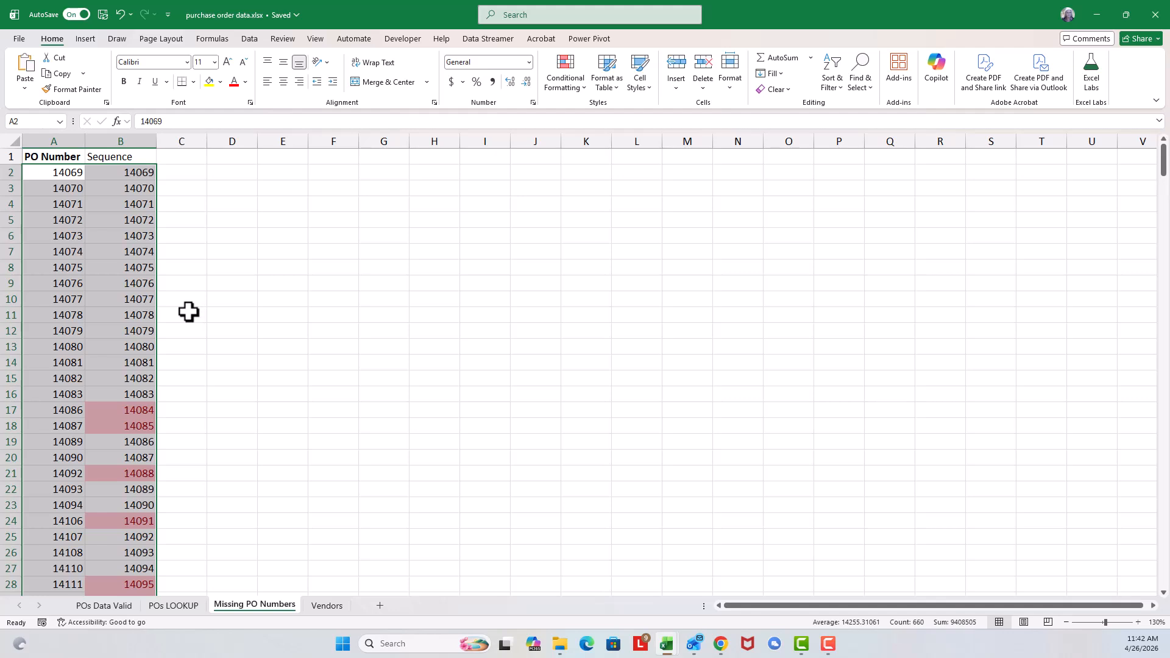
pyautogui.click(148, 219)
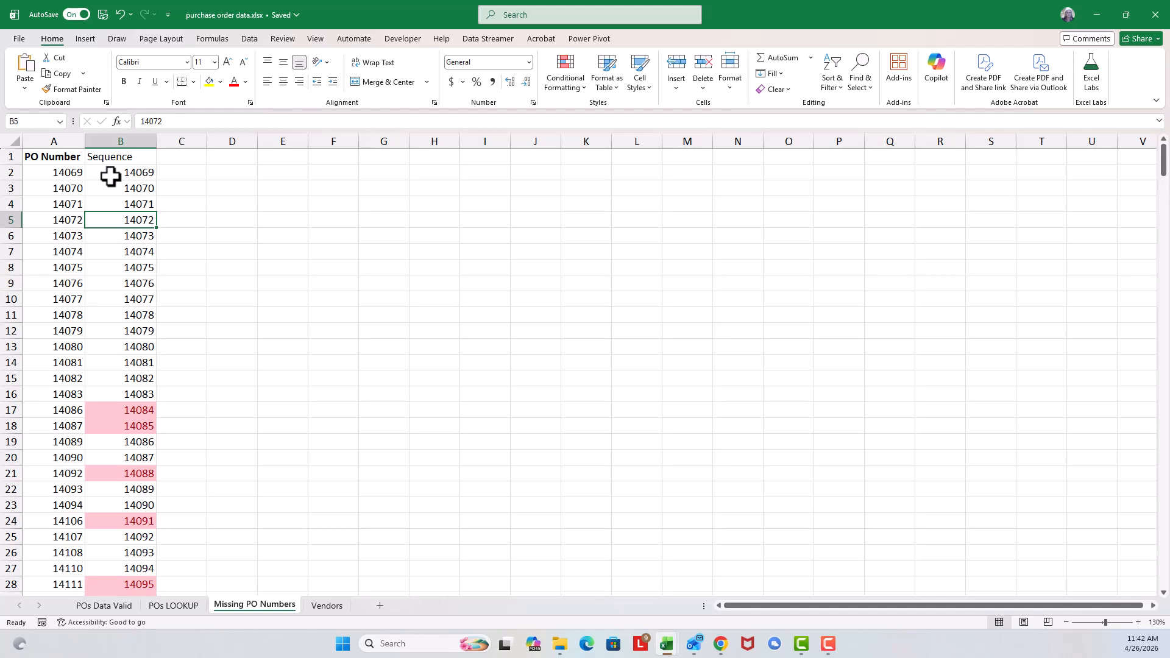
pyautogui.click(249, 40)
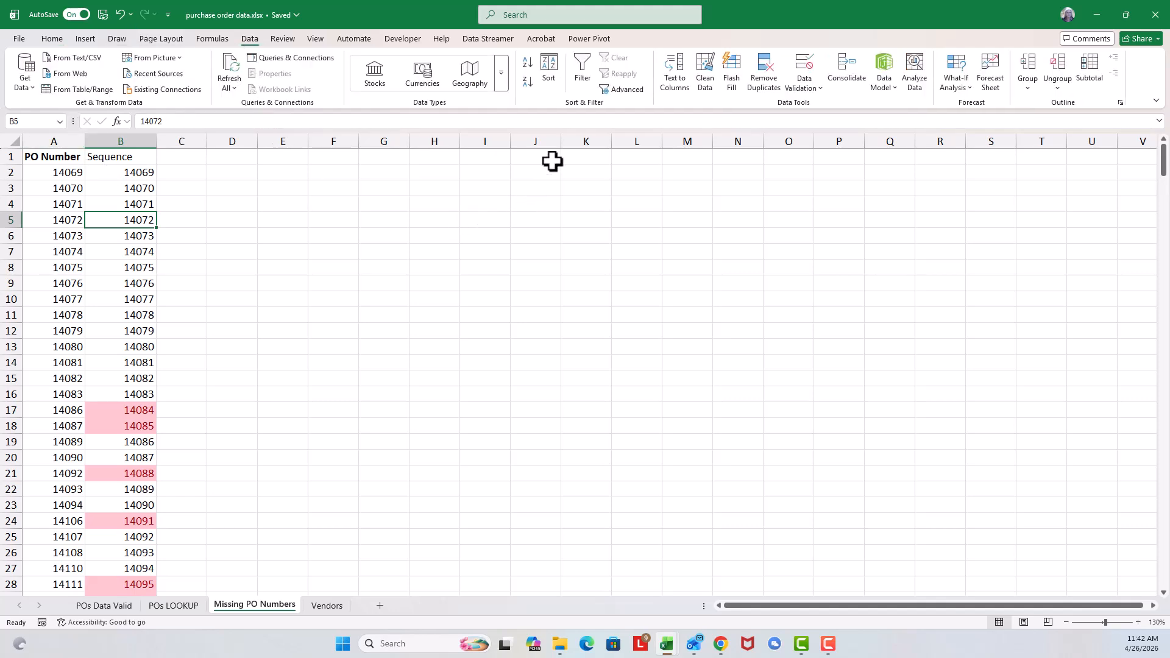
pyautogui.click(582, 73)
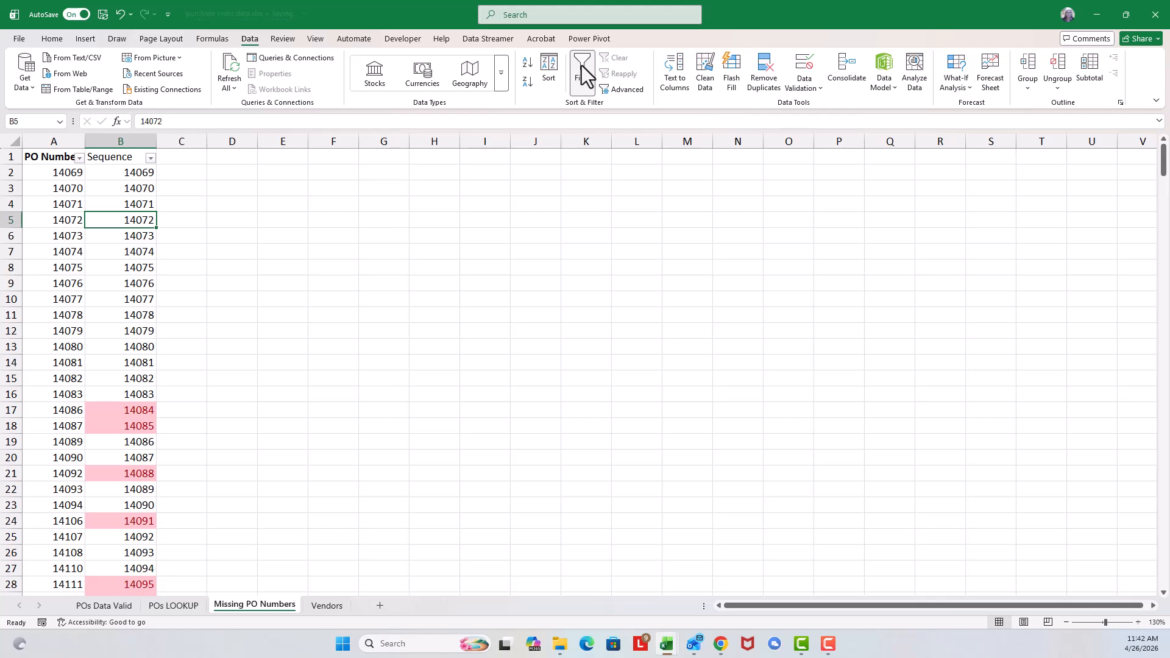
# Step: Filter the Sequence column by the light red cell color and look through the missing PO numbers
pyautogui.click(151, 157)
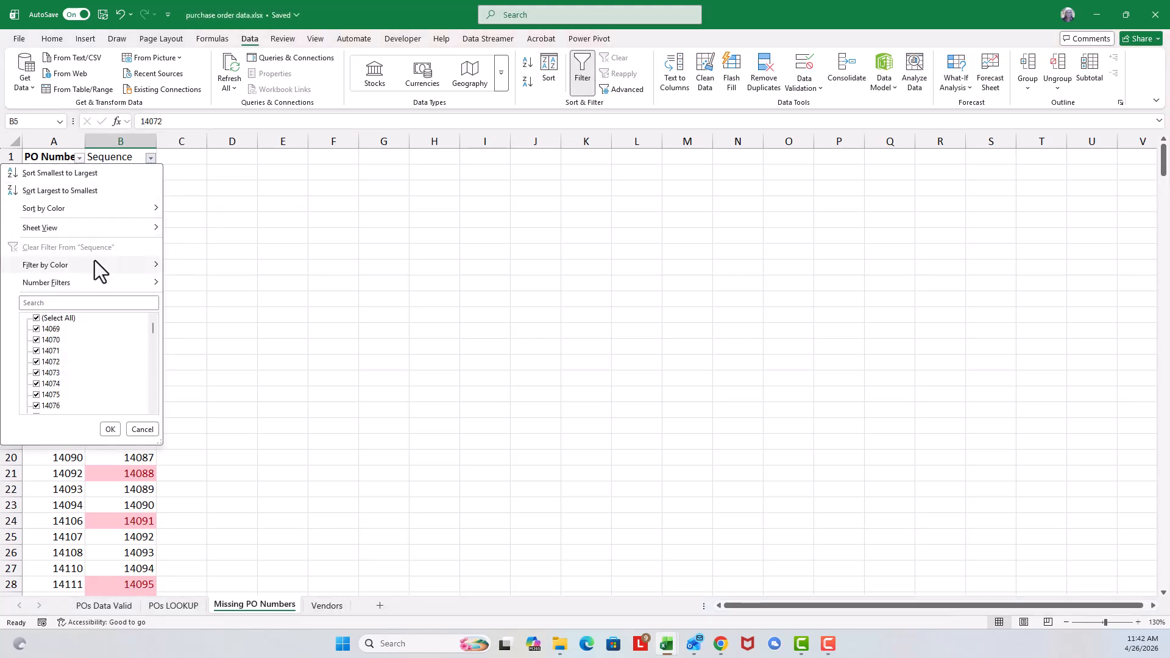
pyautogui.moveTo(94, 268)
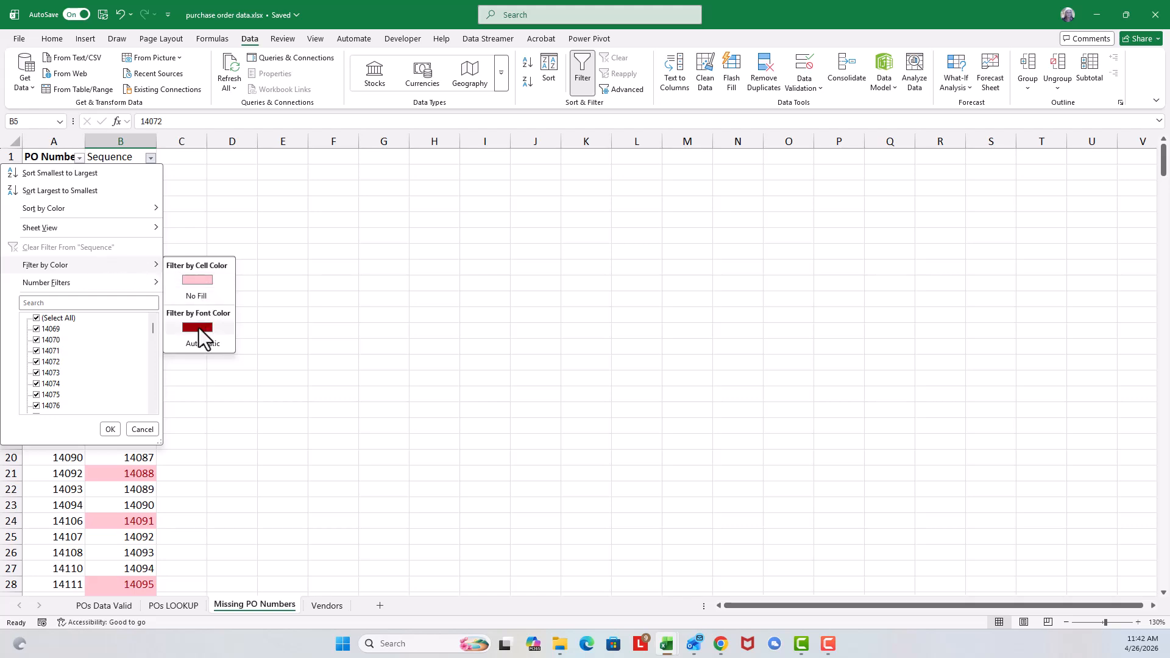
pyautogui.click(203, 281)
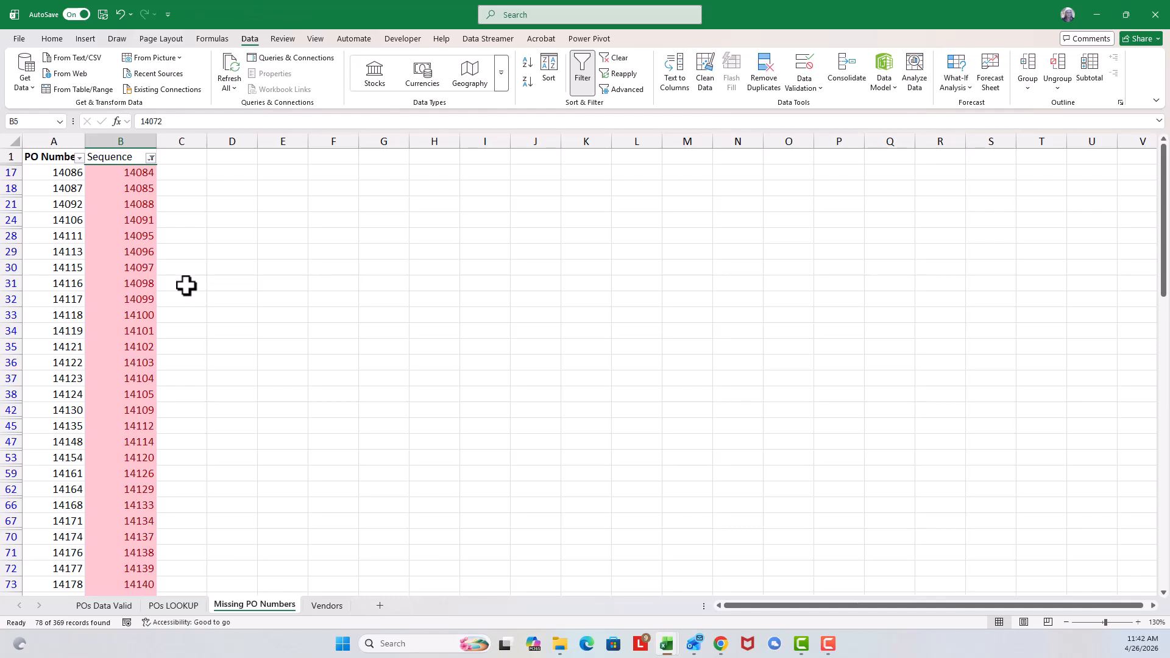
pyautogui.scroll(-20, 186, 285)
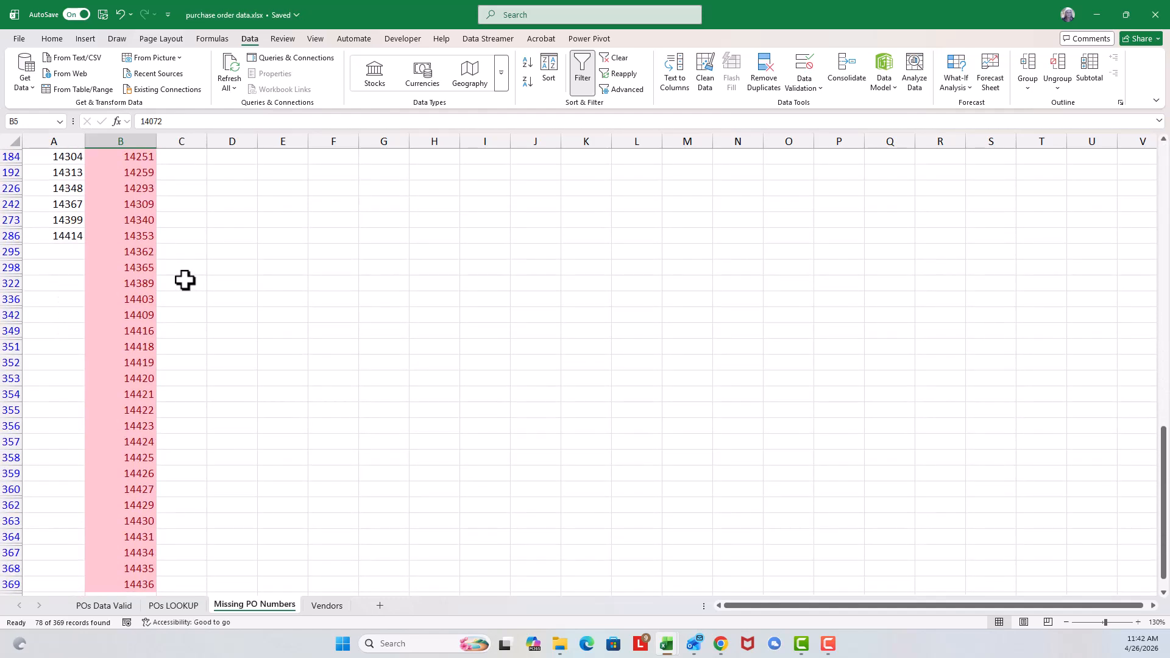
pyautogui.scroll(20, 185, 279)
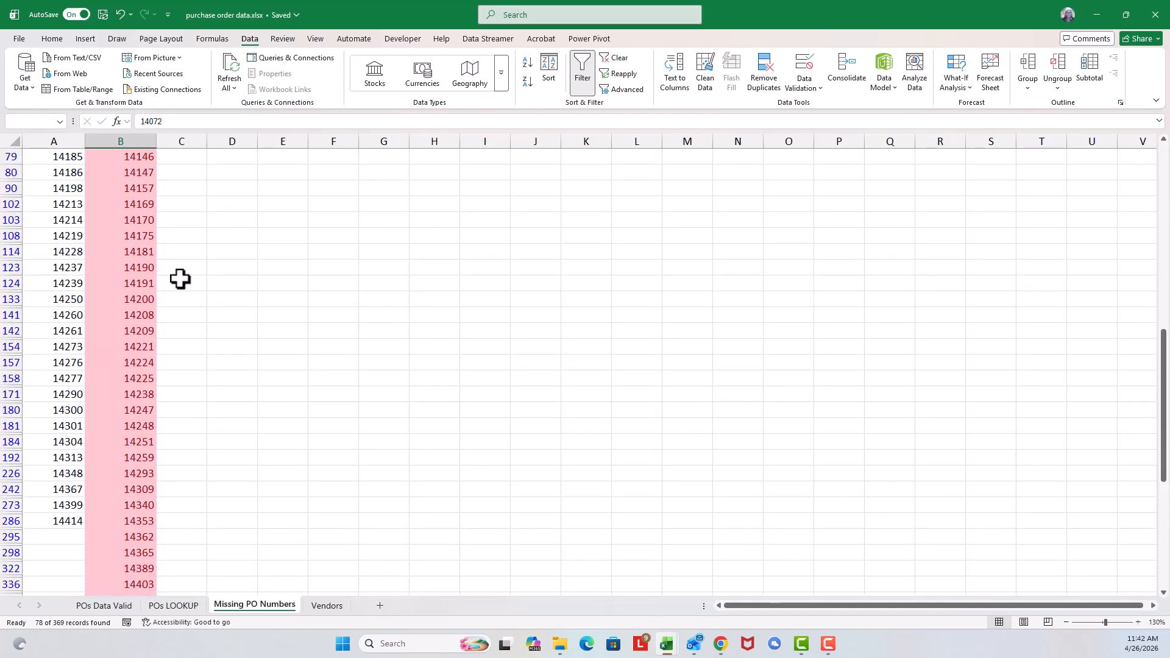